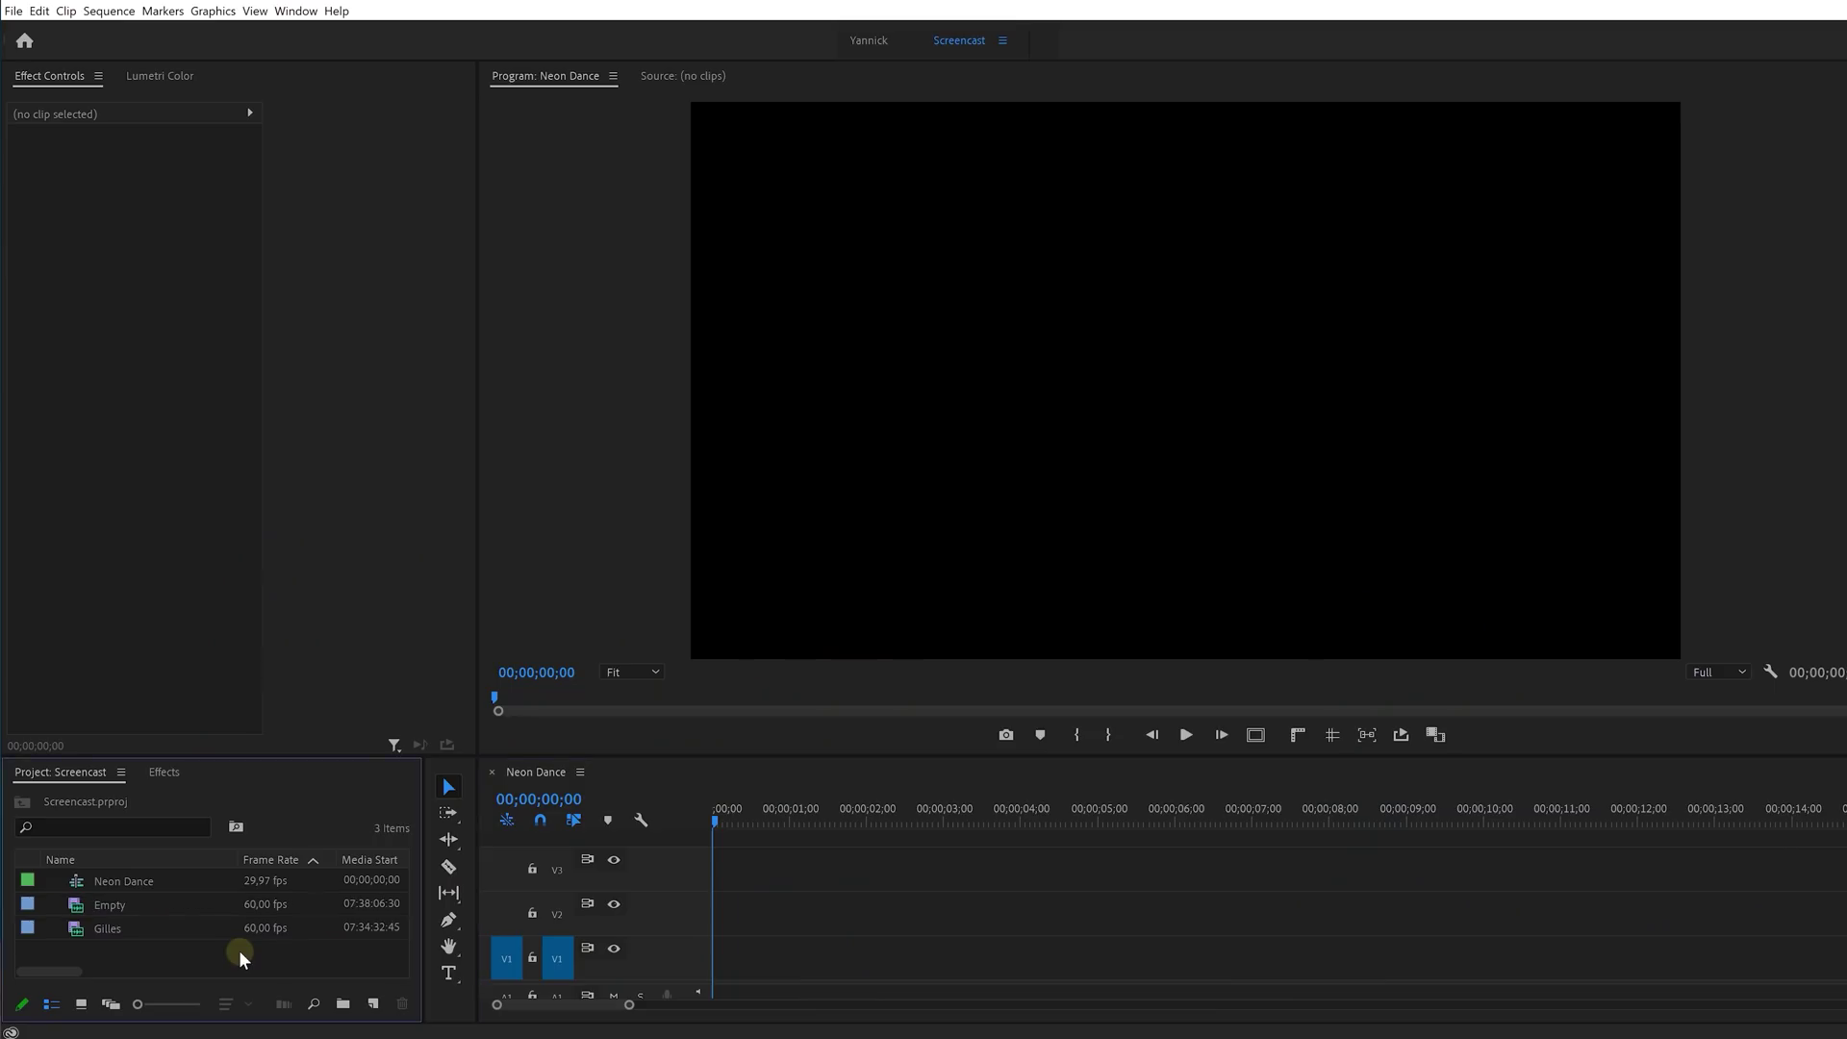
Step: Drag the Empty background clip into the sequence and place it at the start of V1
drag(153, 907, 663, 914)
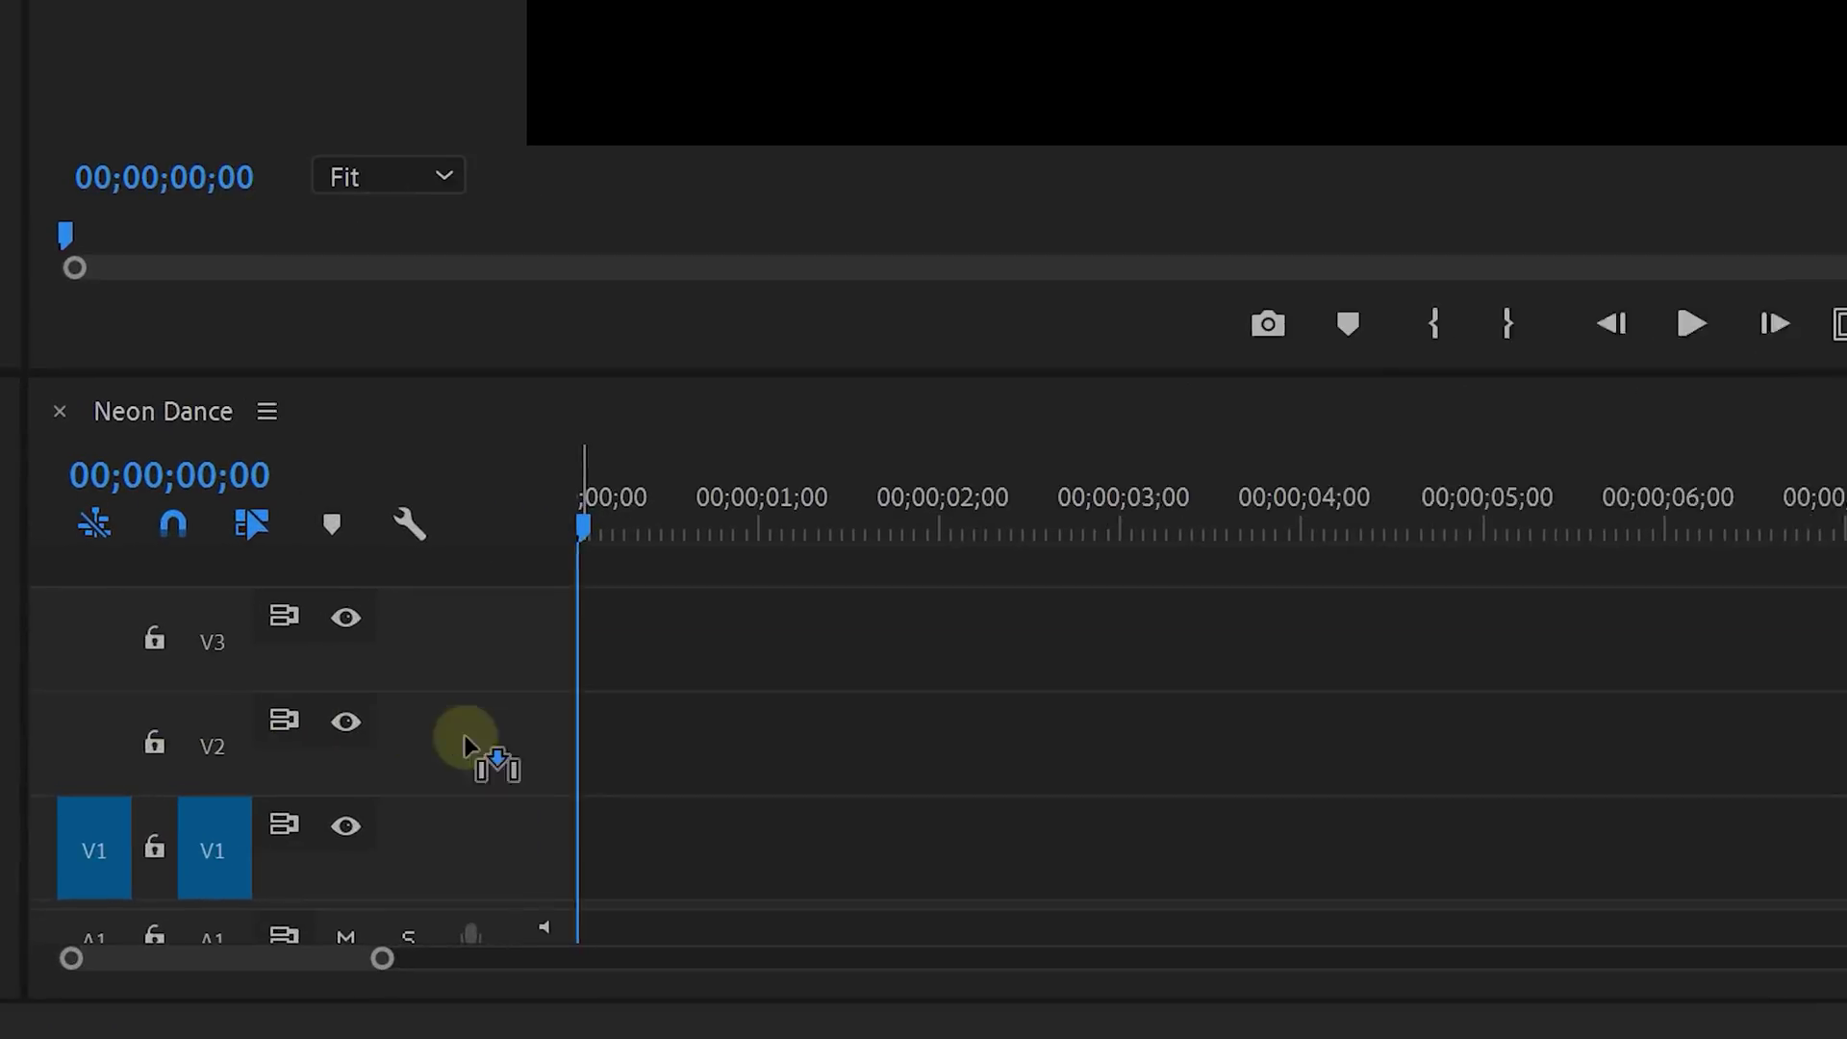
drag(464, 746, 563, 845)
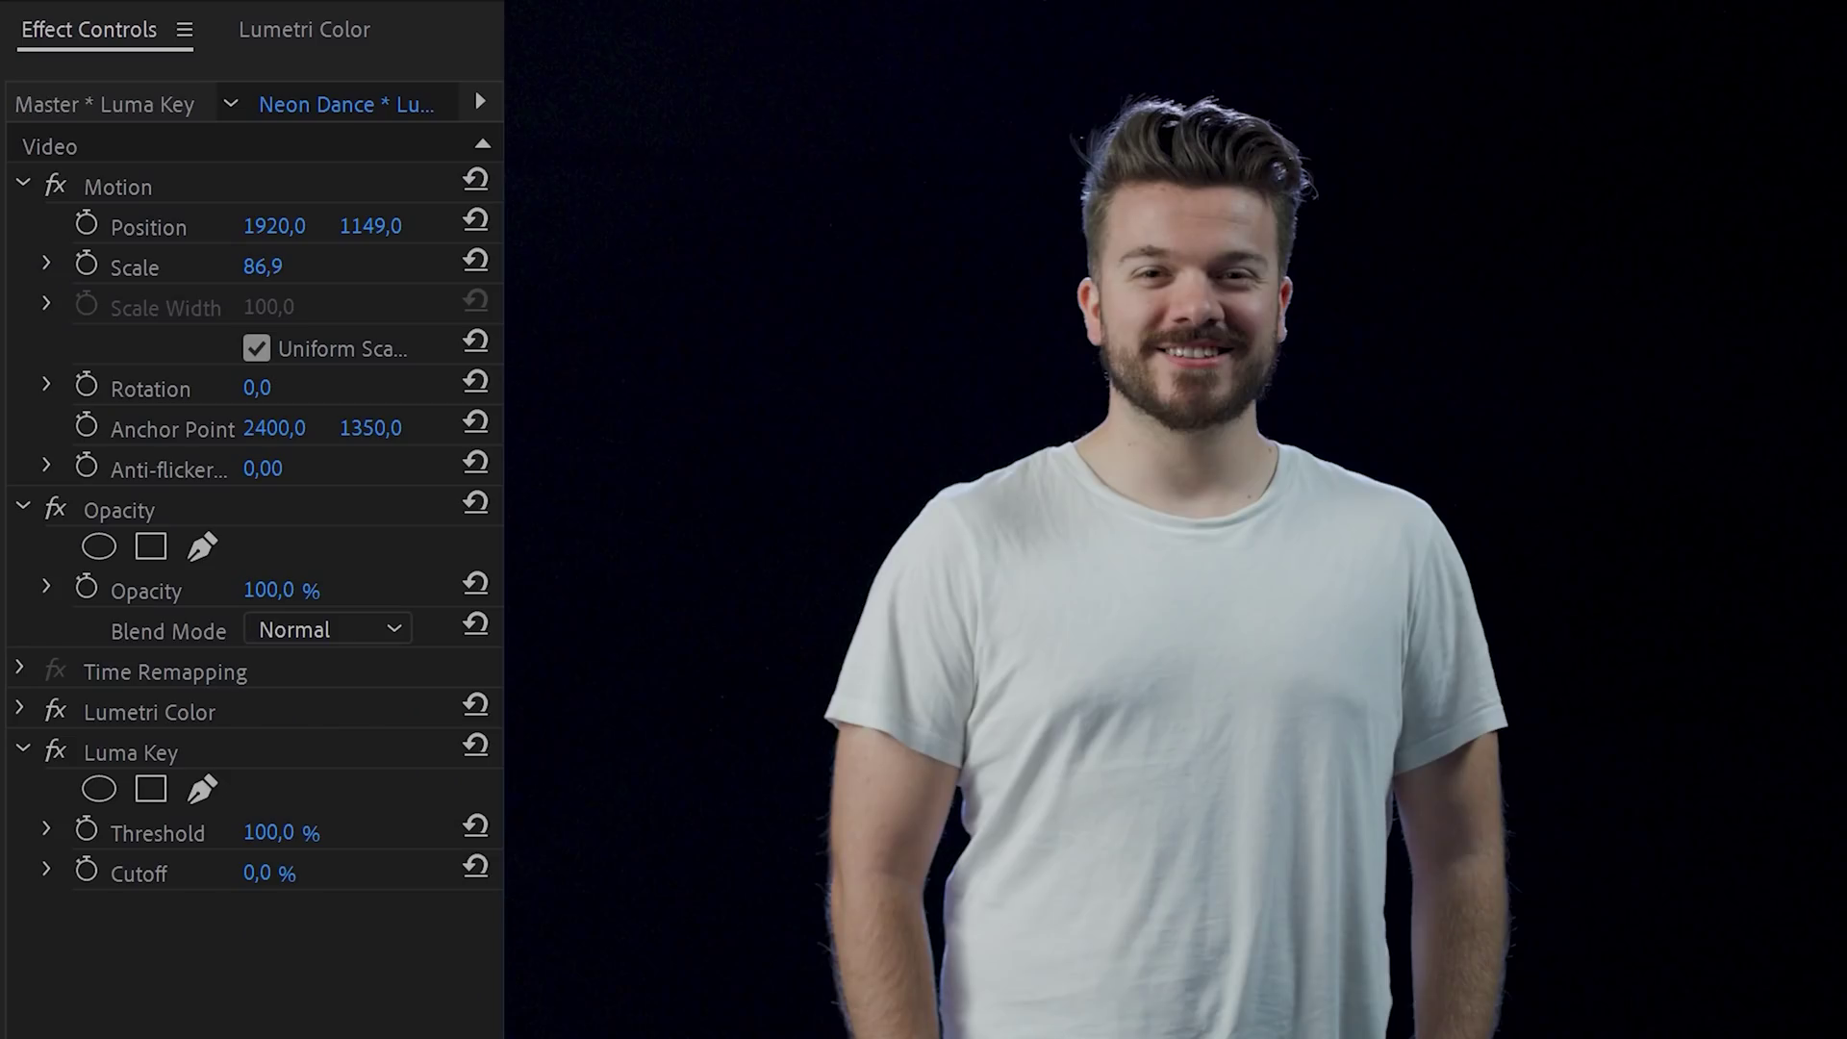
Step: Scrub the Luma Key threshold down from 24% to 16% to reveal the purple-blue background
drag(132, 837, 118, 853)
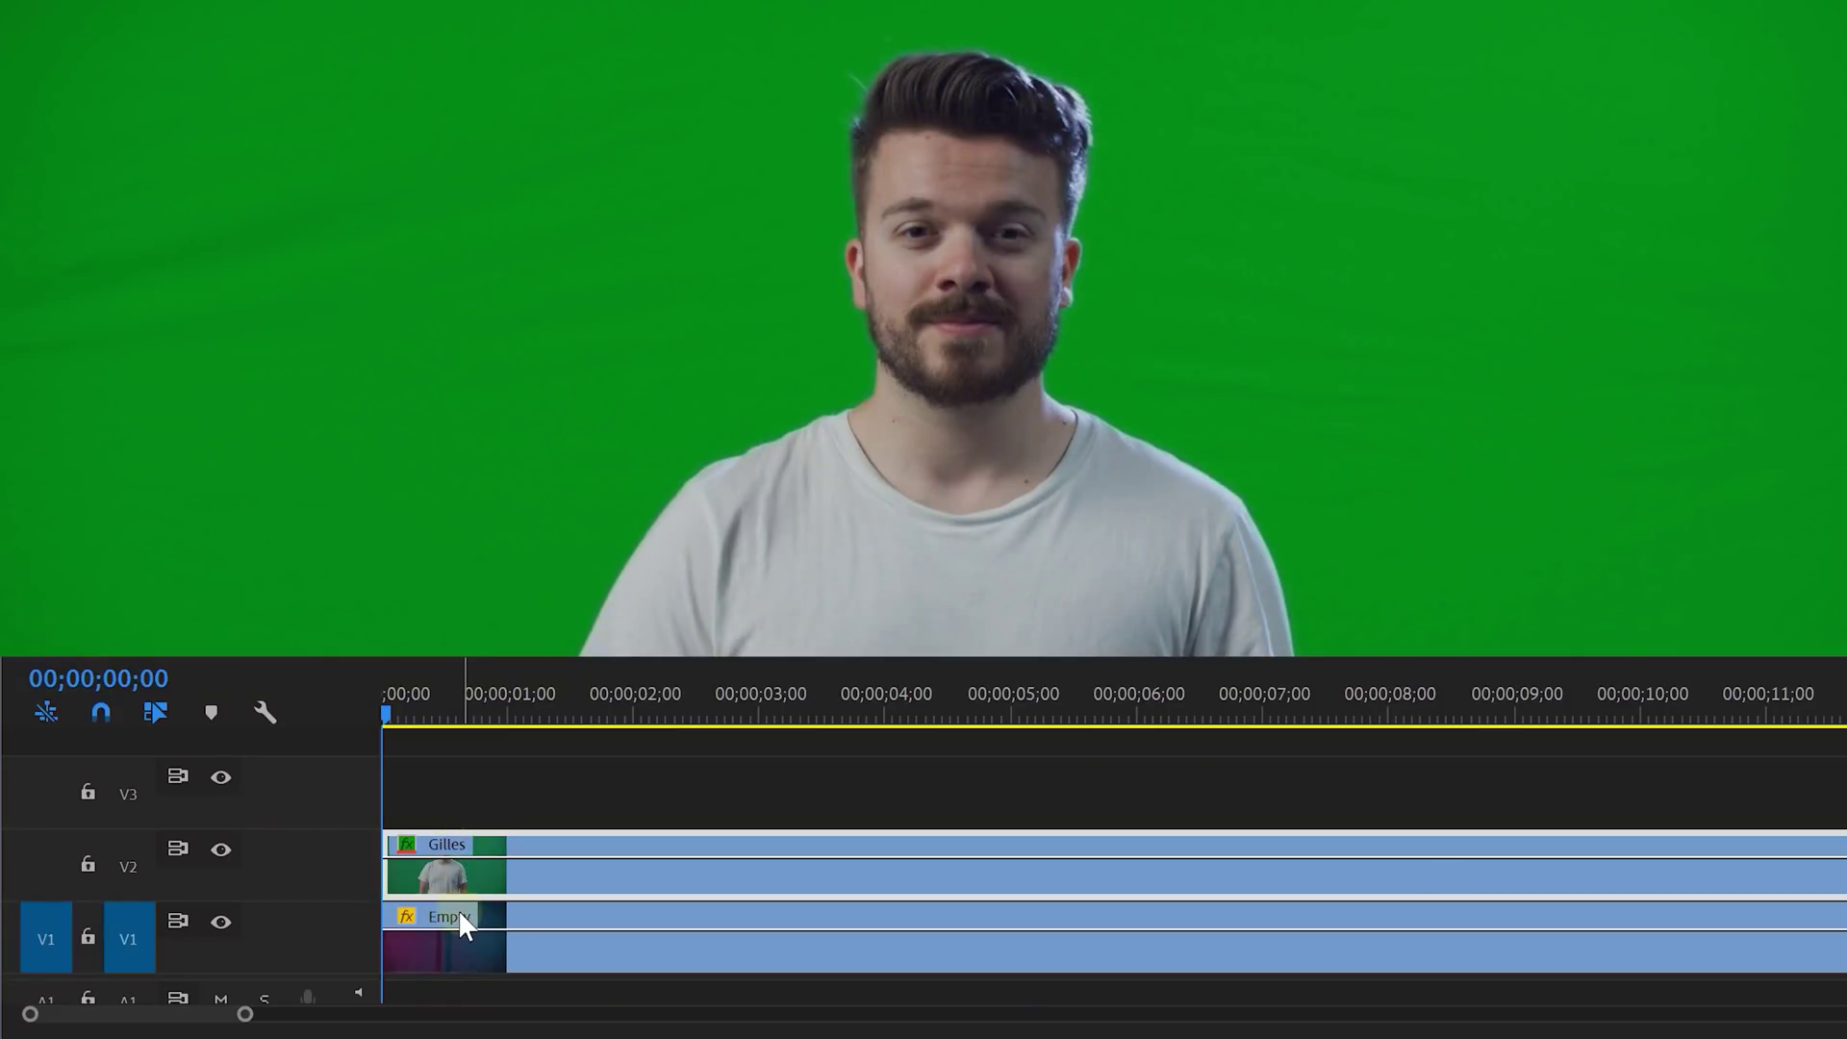
Step: Check the background by toggling V2's output, then key the Gilles clip's green backdrop with Ultra Key
click(365, 876)
click(214, 845)
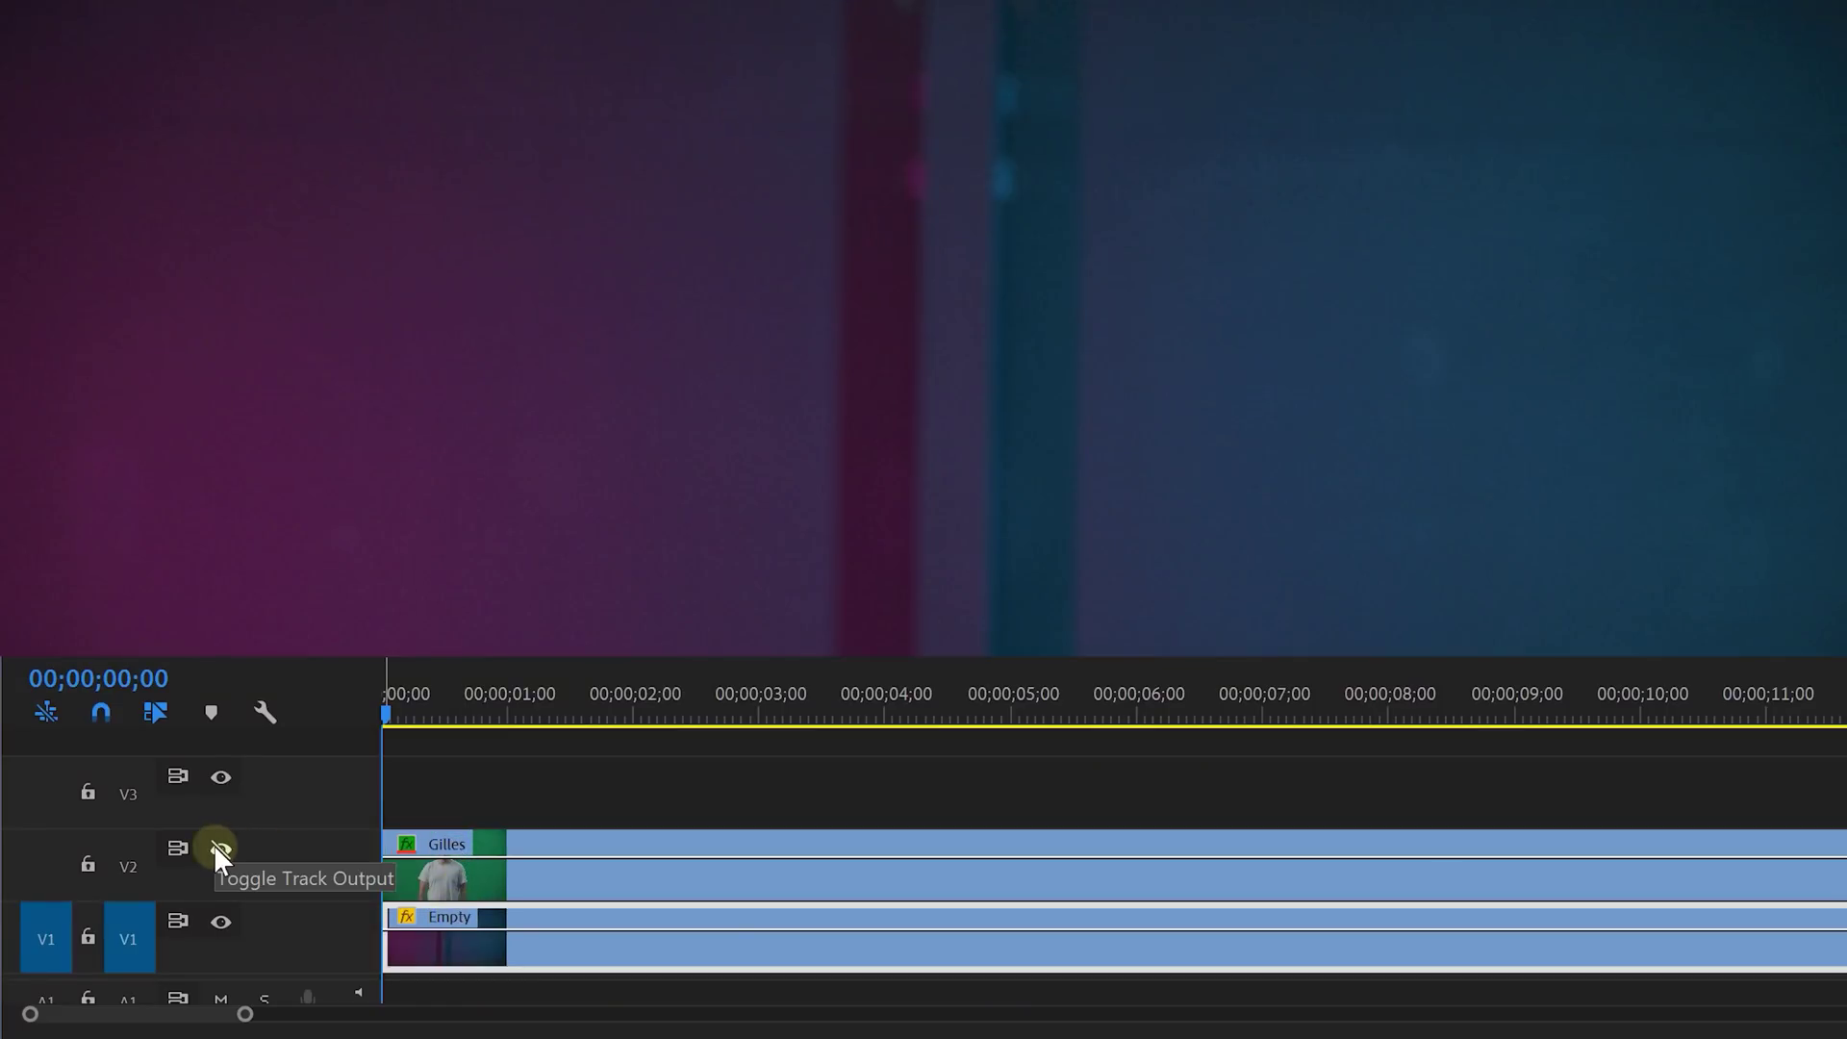
click(213, 844)
click(213, 845)
click(213, 845)
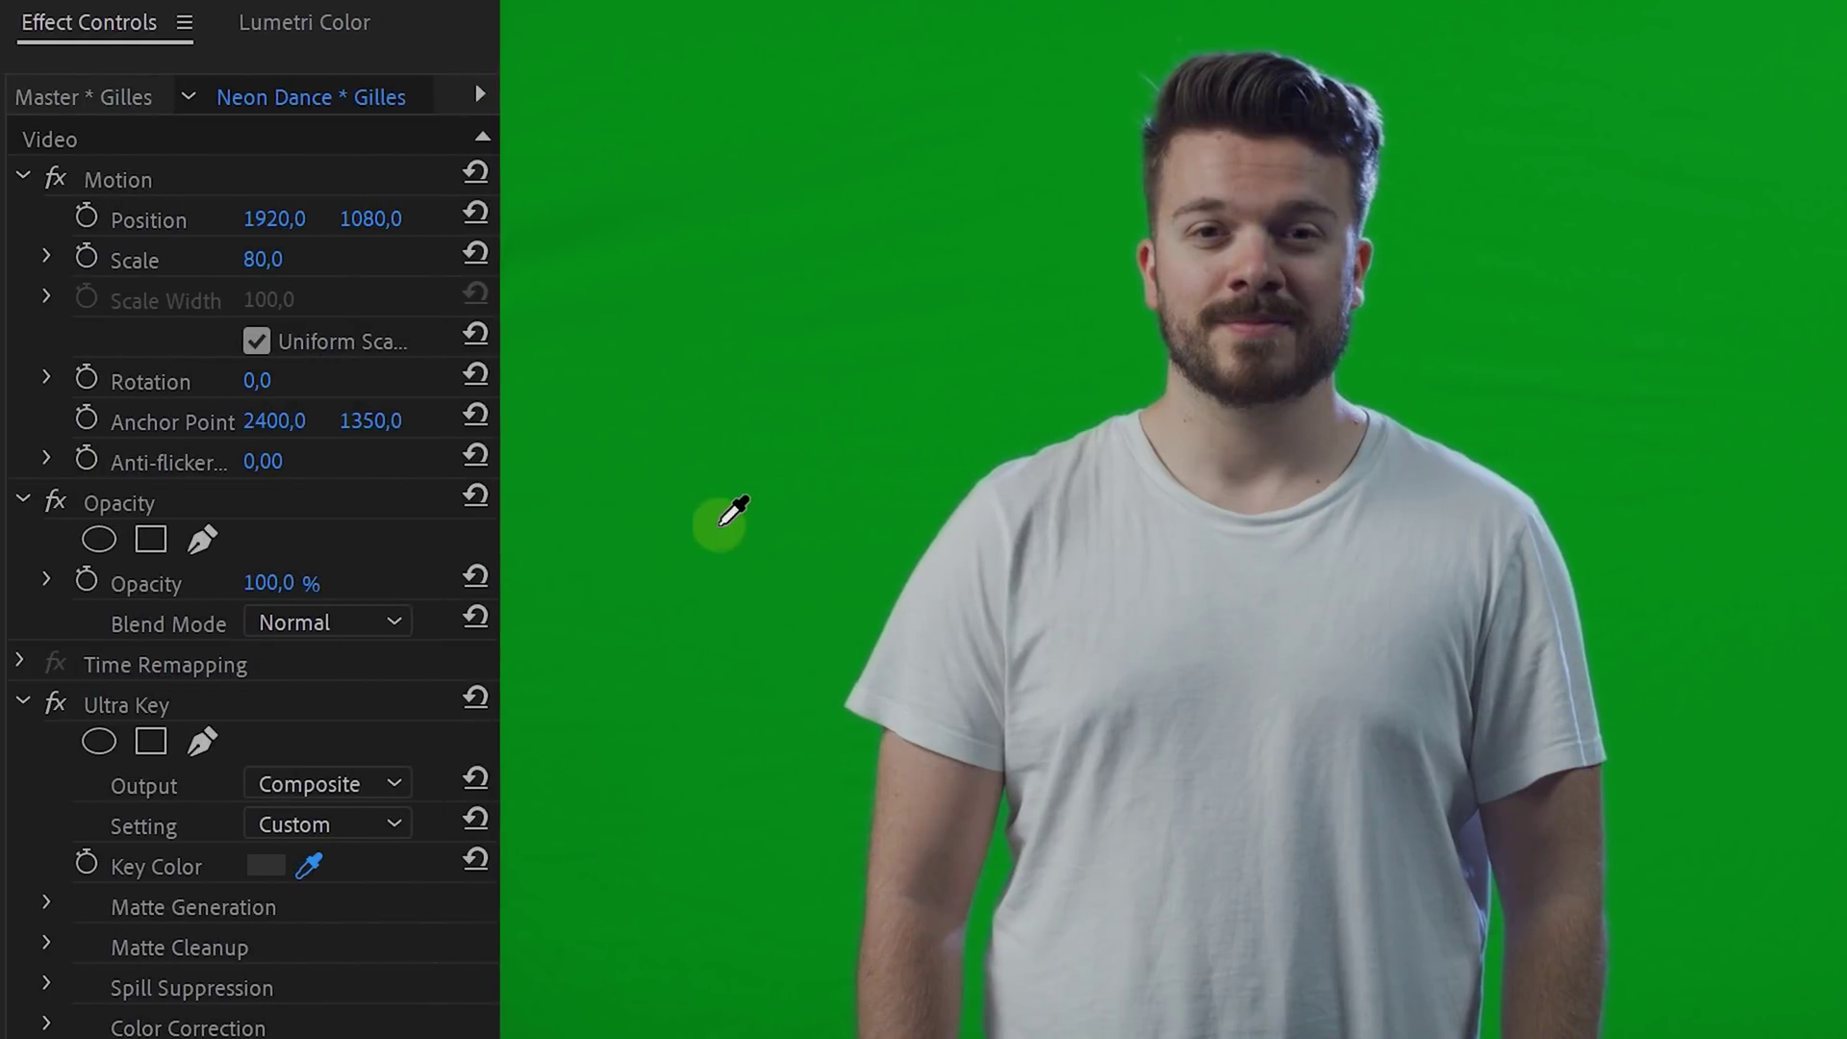
click(811, 487)
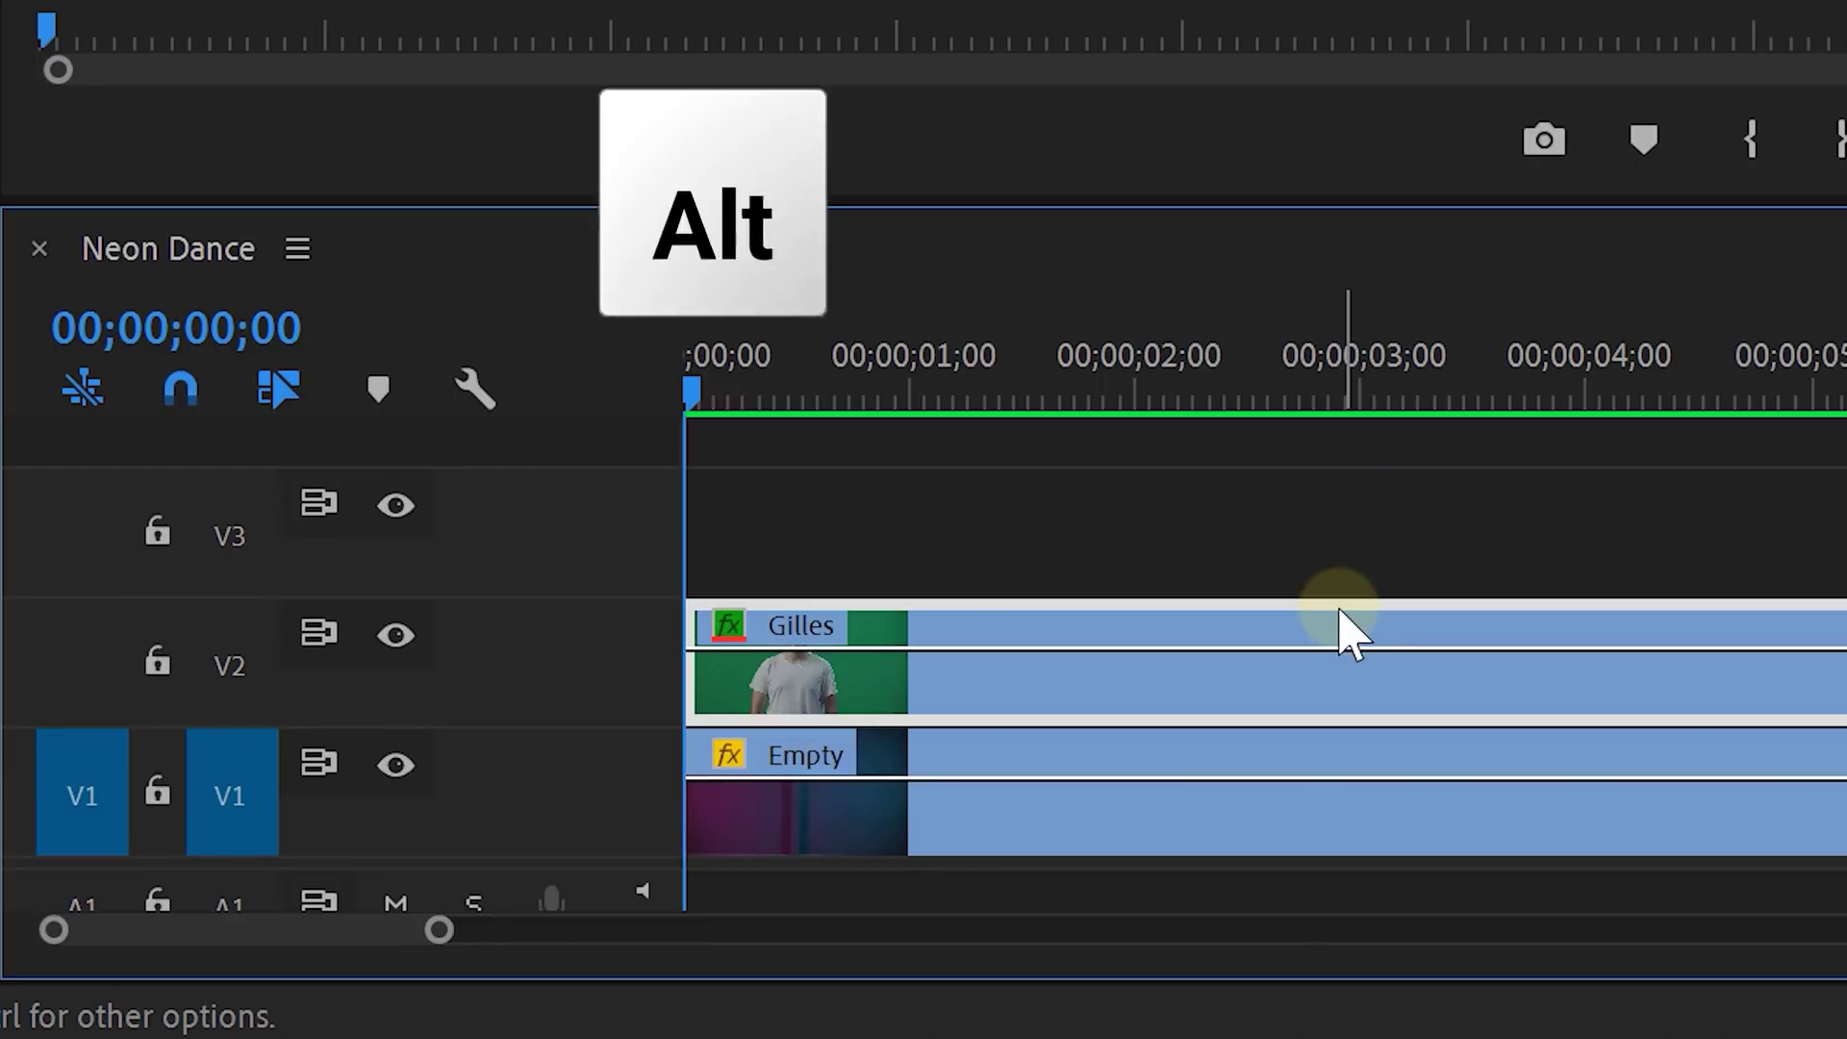
Step: Duplicate Gilles onto V3, hide that copy, and apply Find Edges to the V2 clip
drag(1337, 621, 1323, 563)
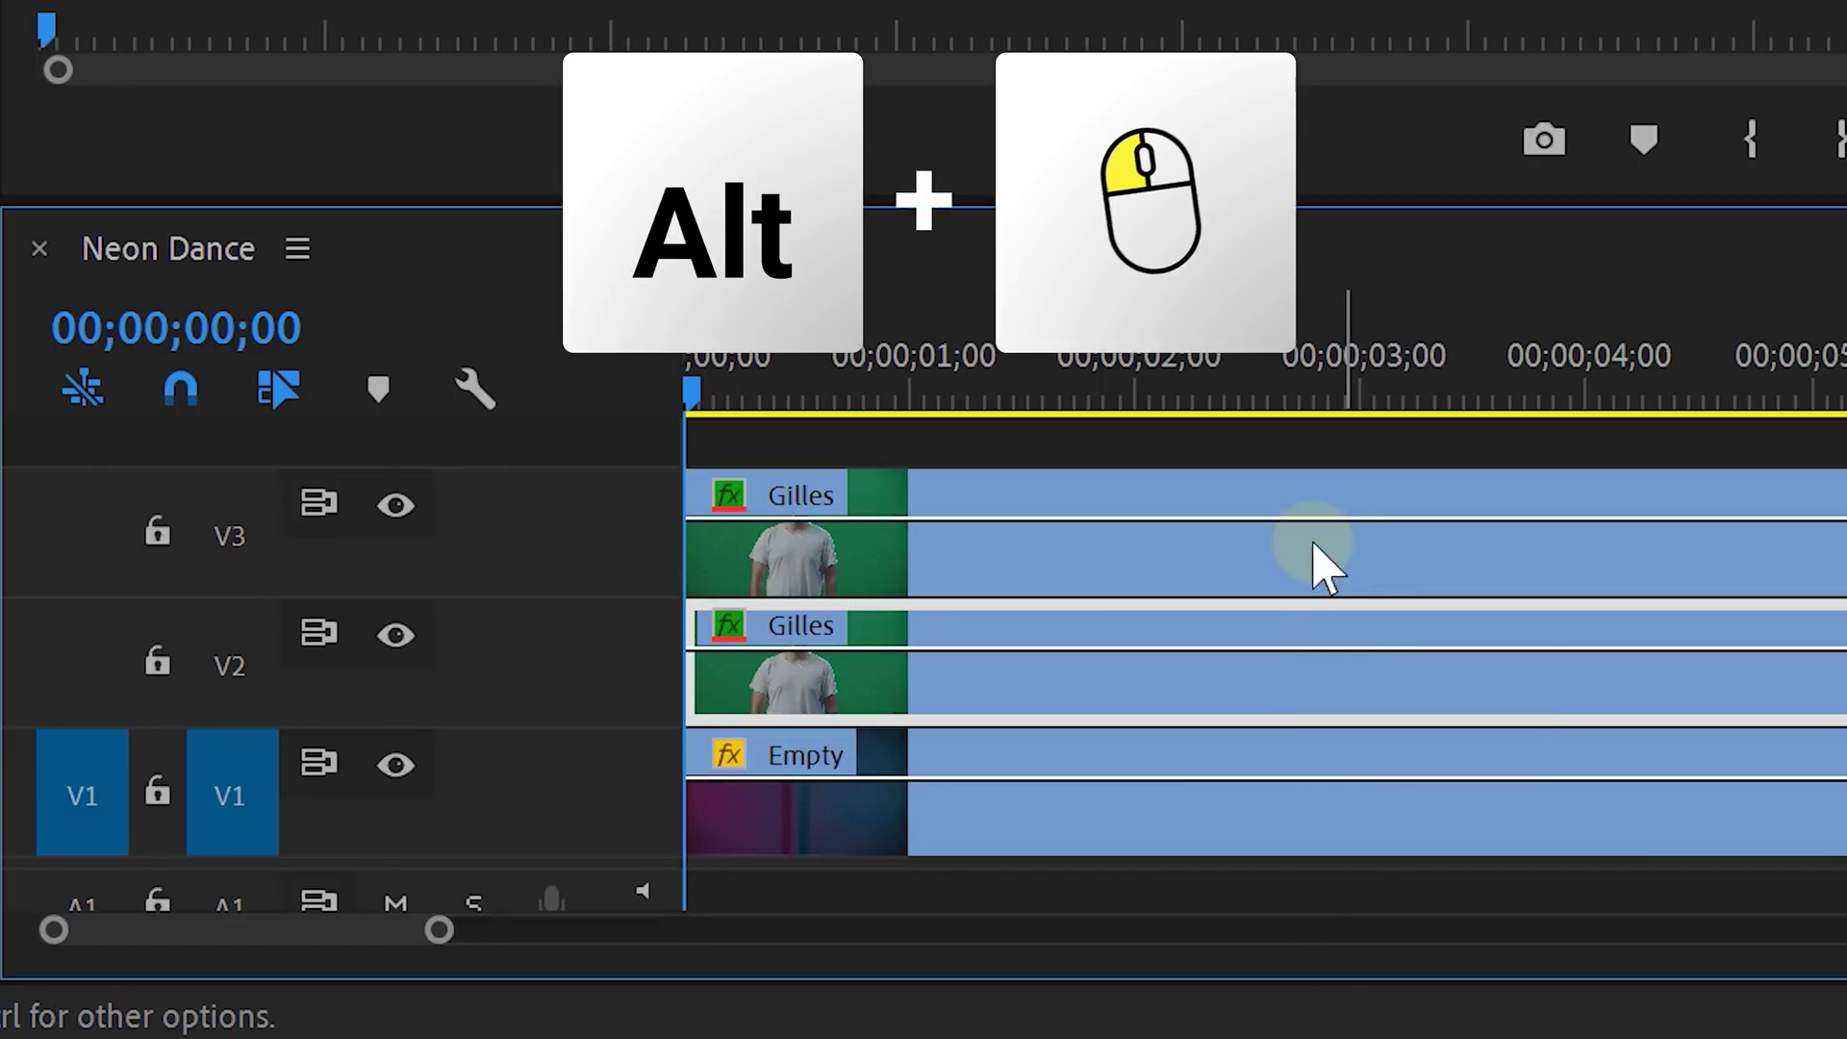
alt+click(402, 510)
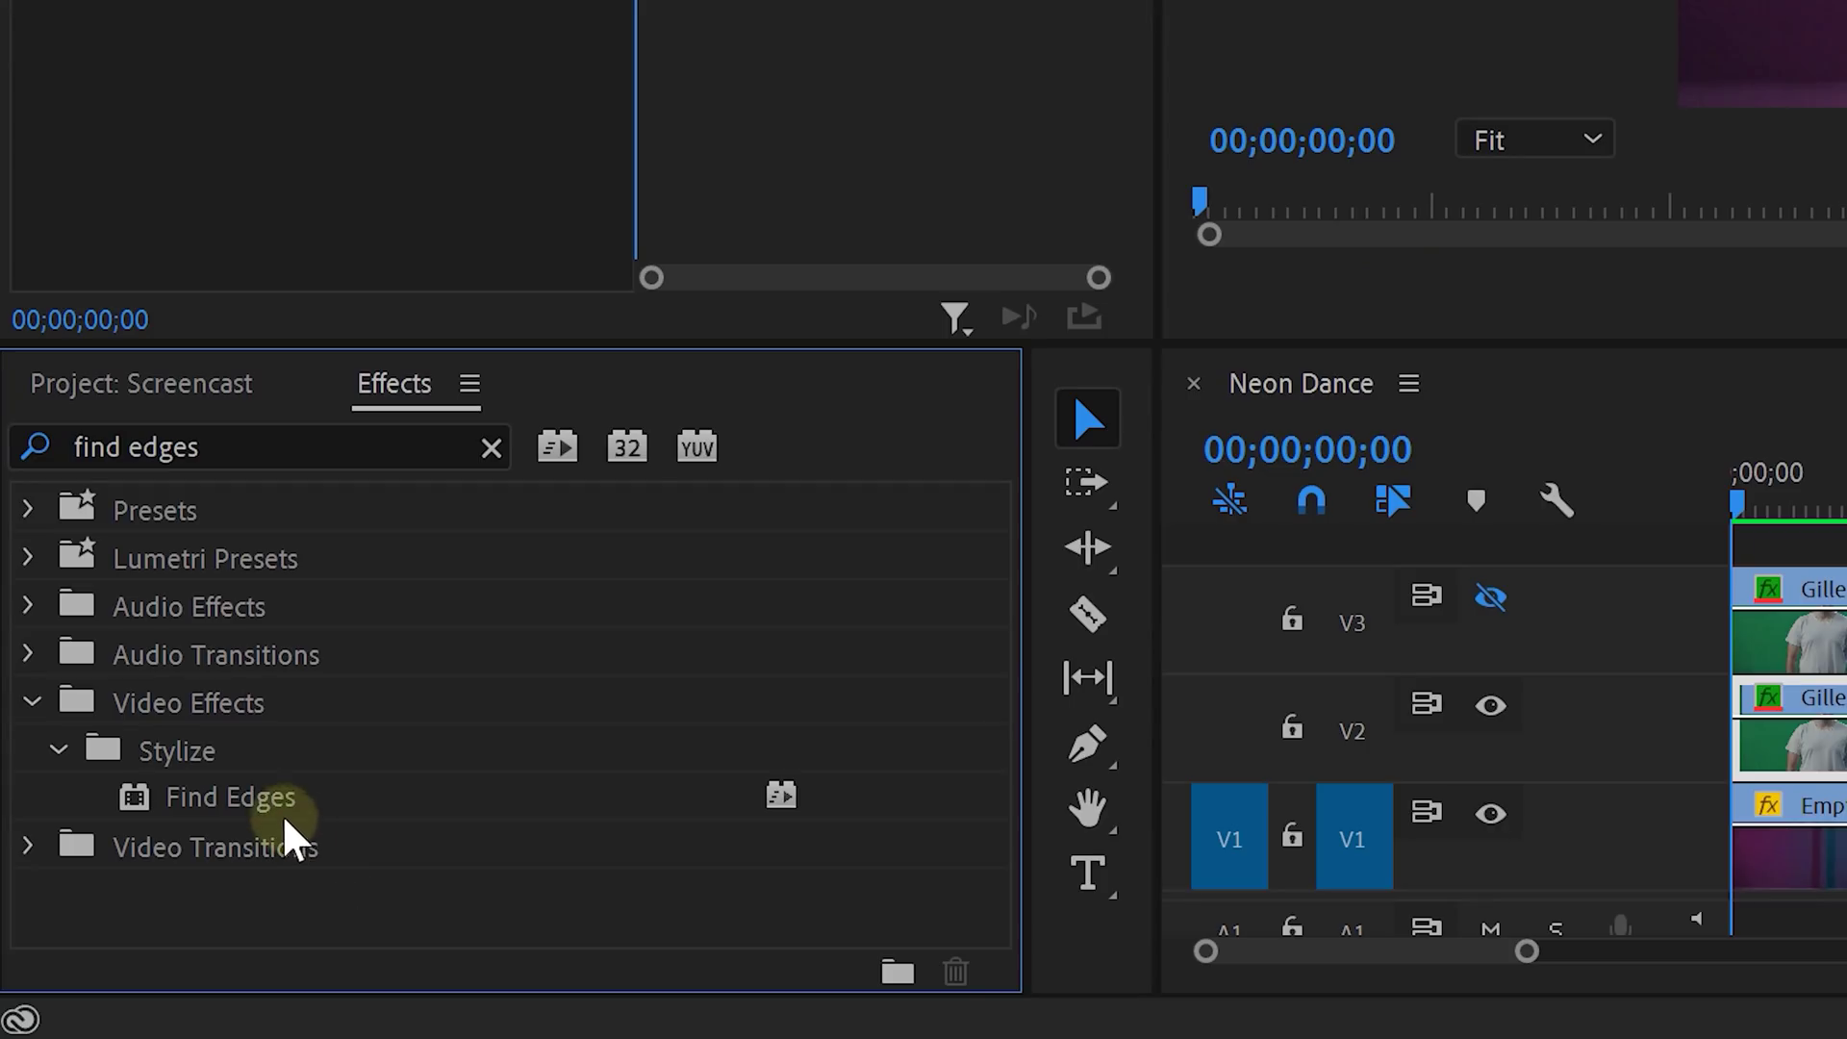
click(231, 811)
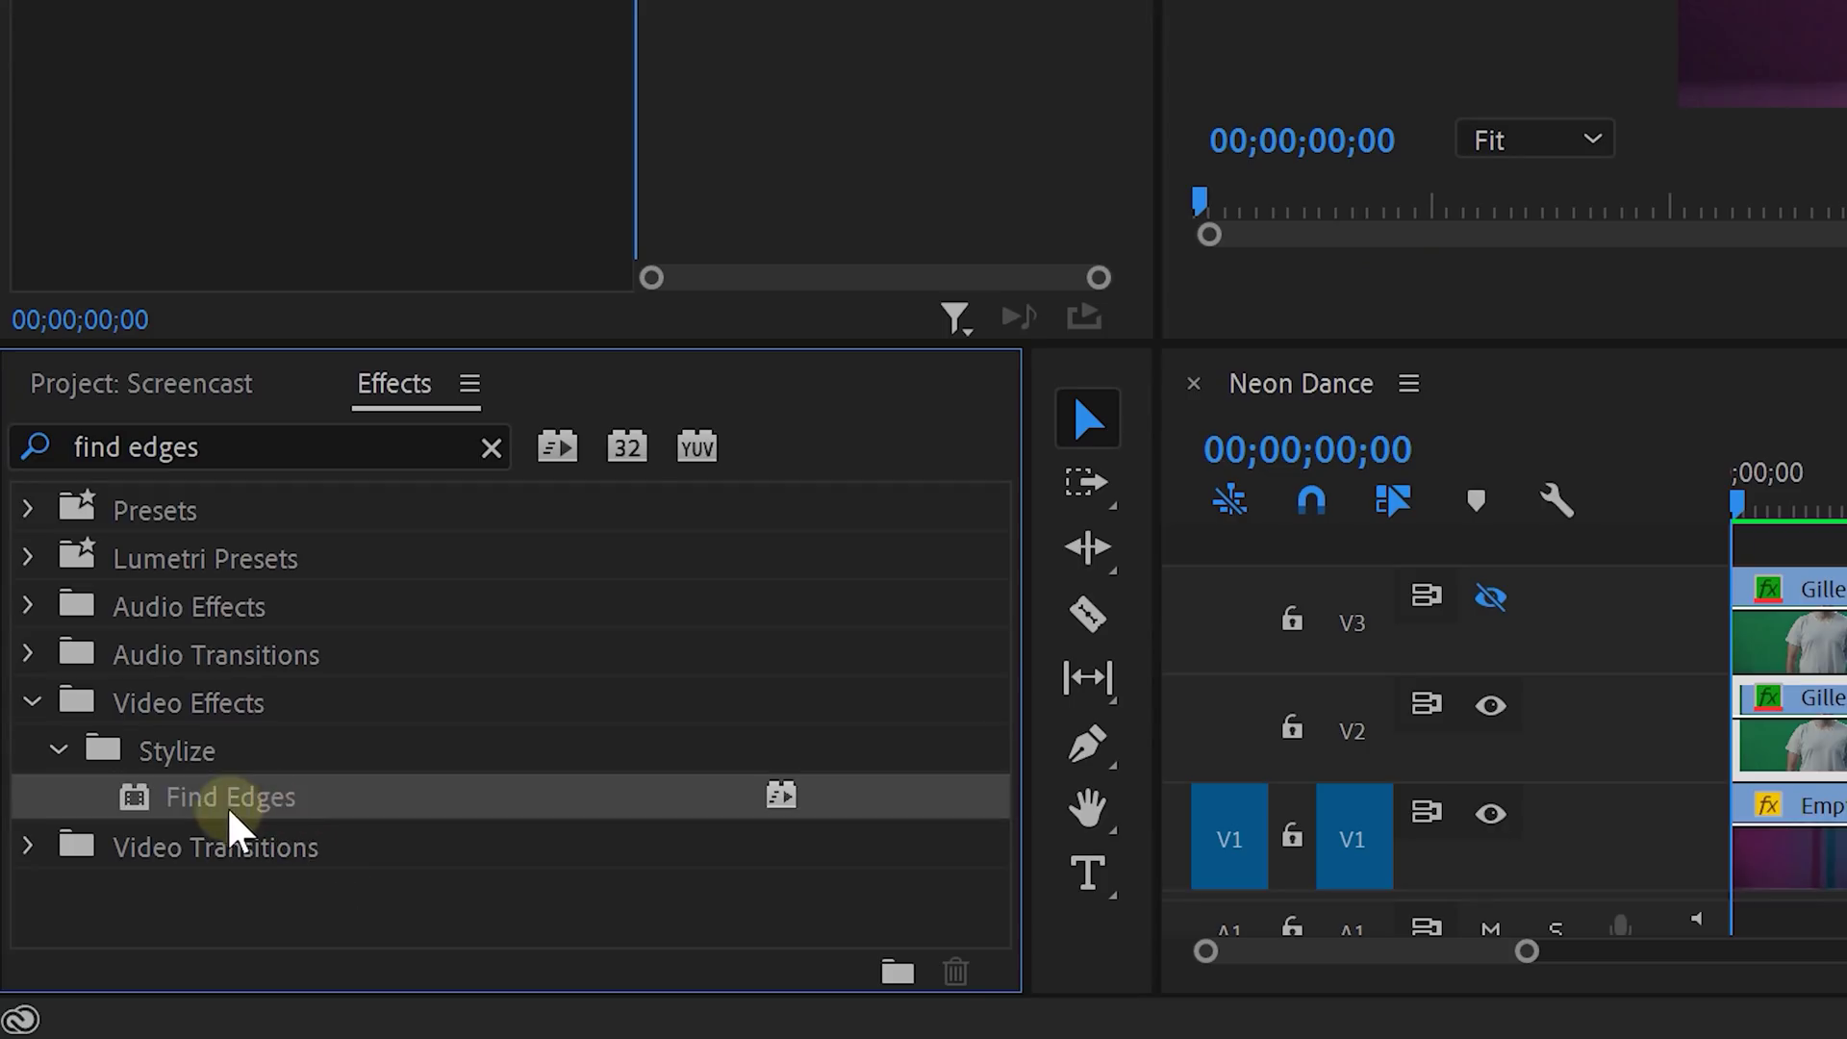
drag(283, 832, 1792, 748)
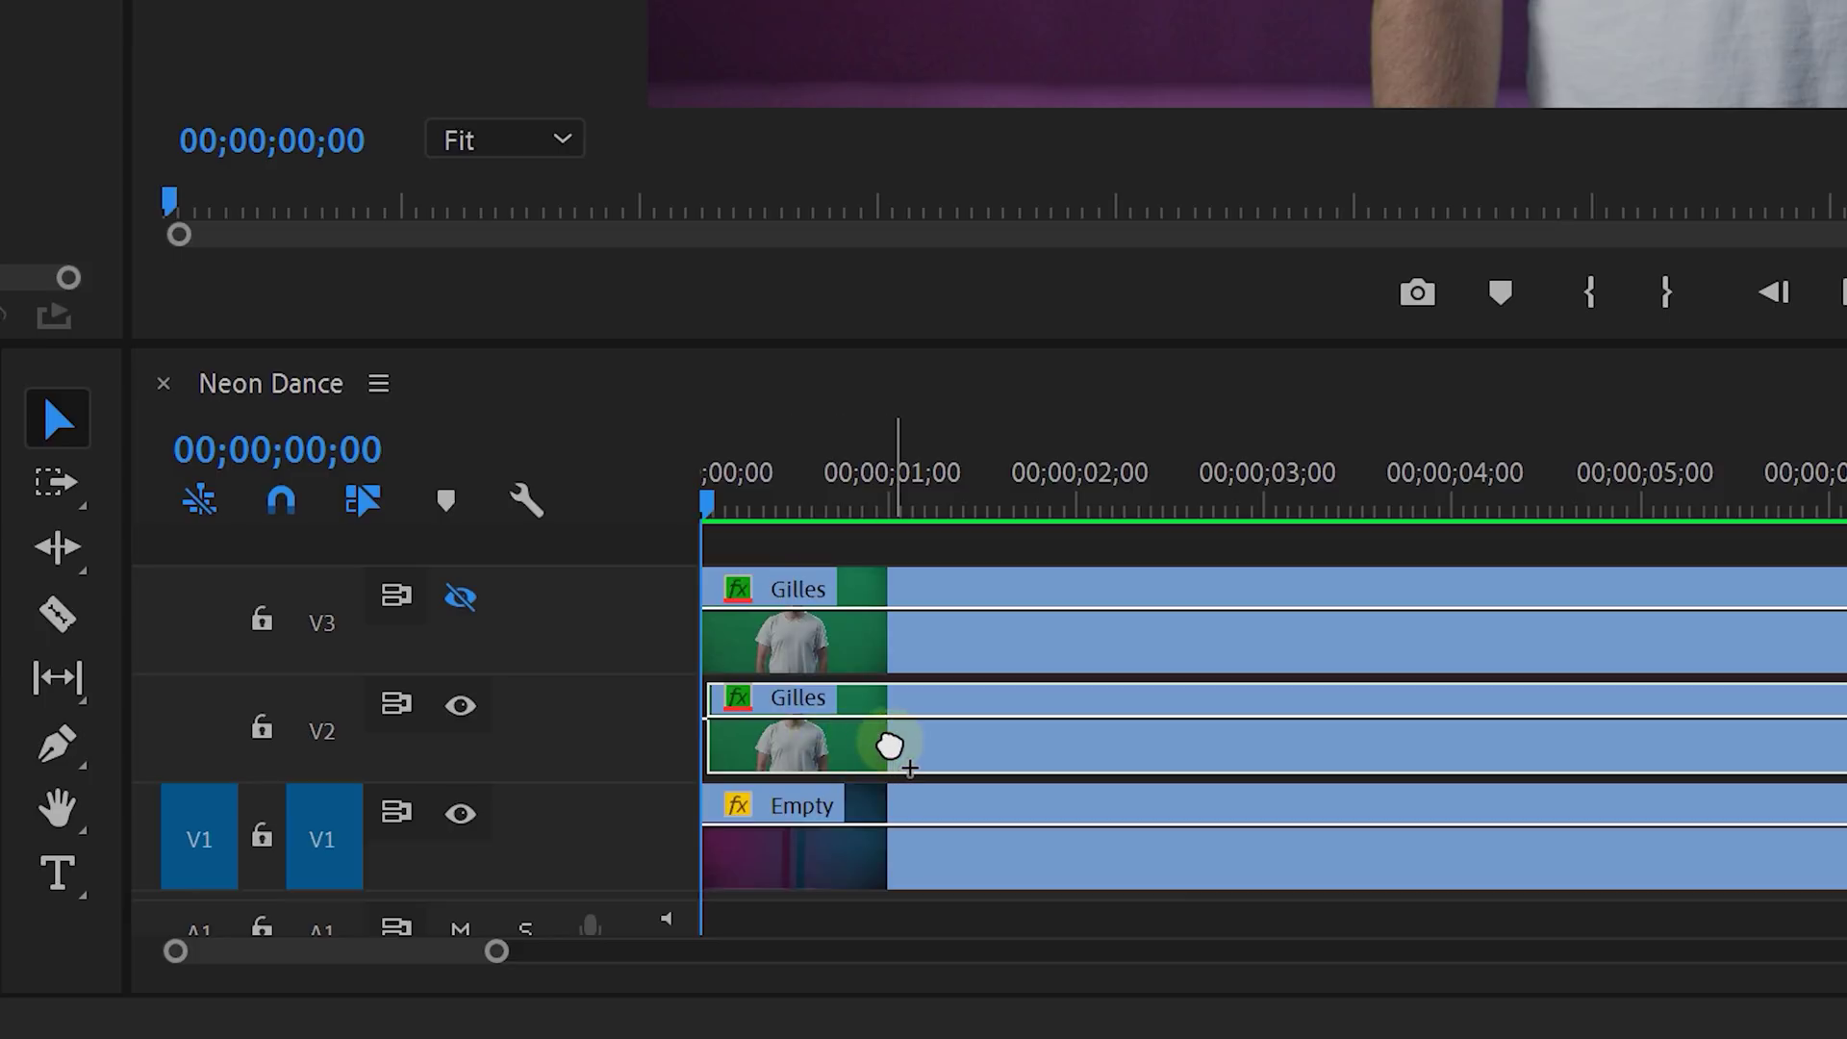
drag(890, 745, 886, 747)
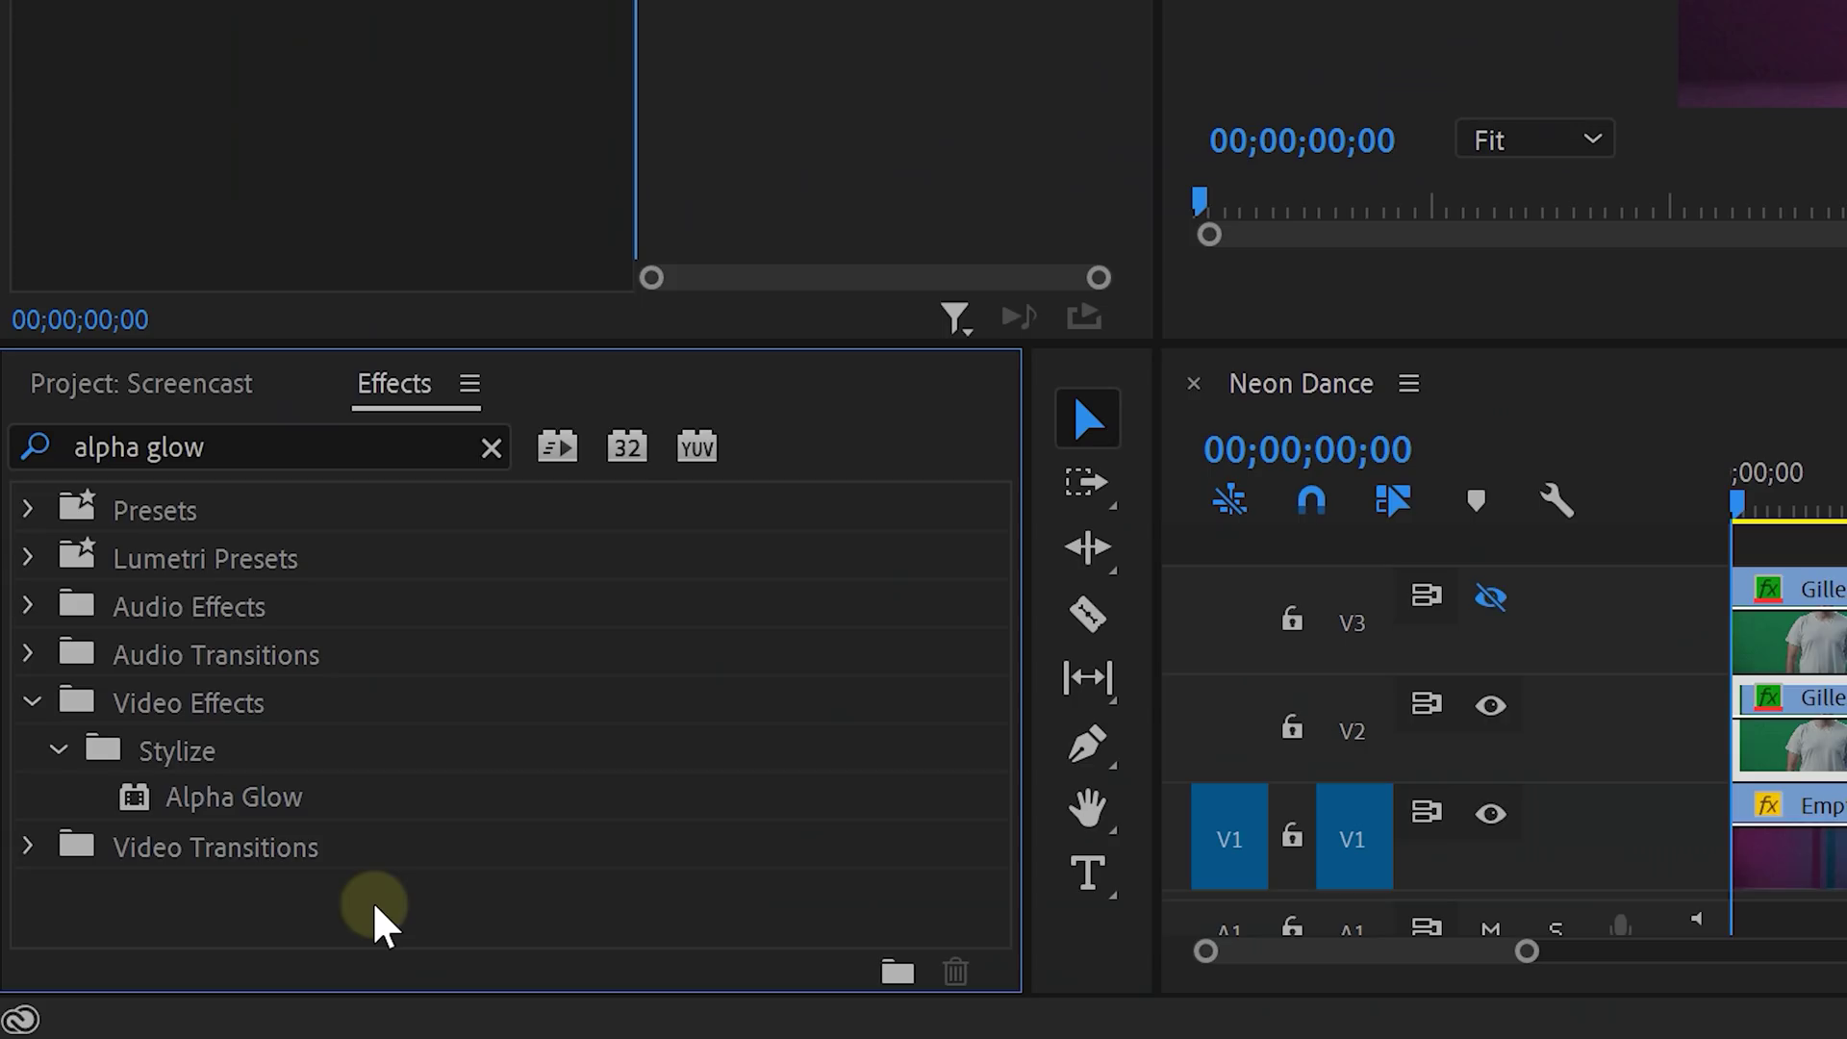
Step: Add Alpha Glow to the V2 Gilles clip with Glow 10 and Fade Out enabled
drag(324, 804, 1812, 757)
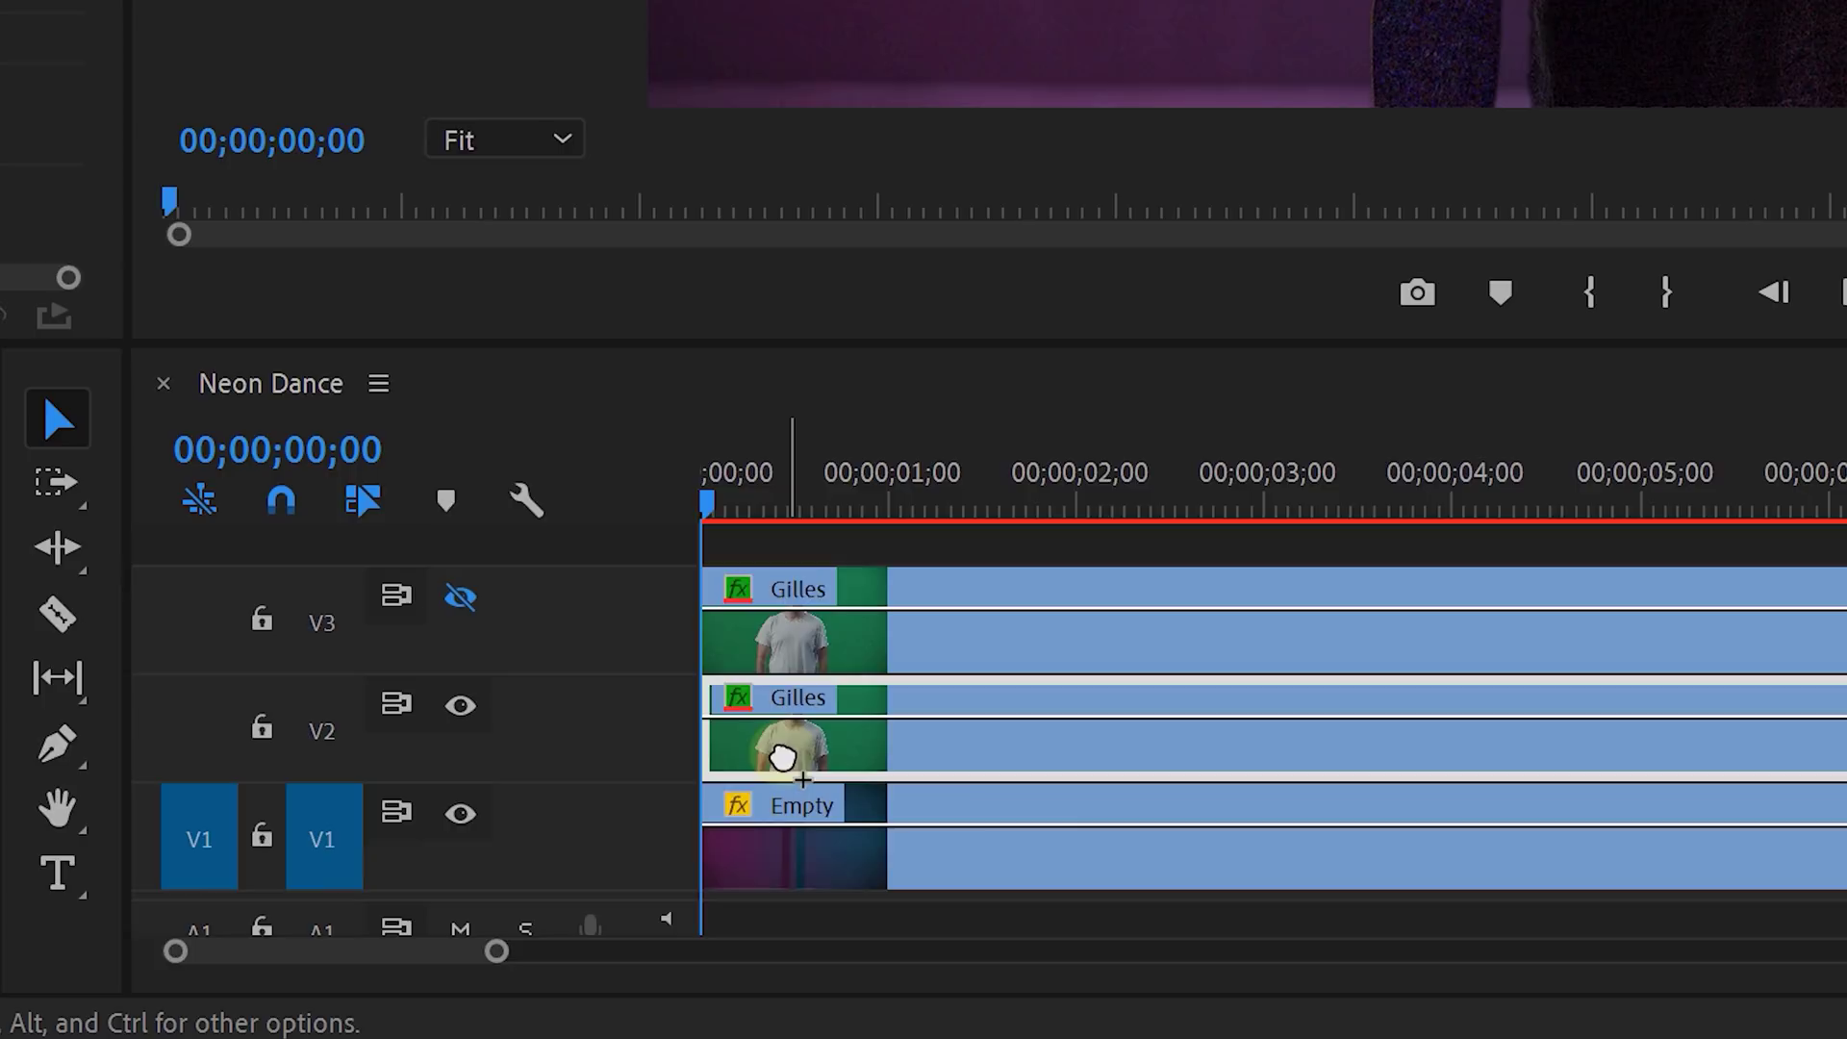
drag(782, 757, 783, 756)
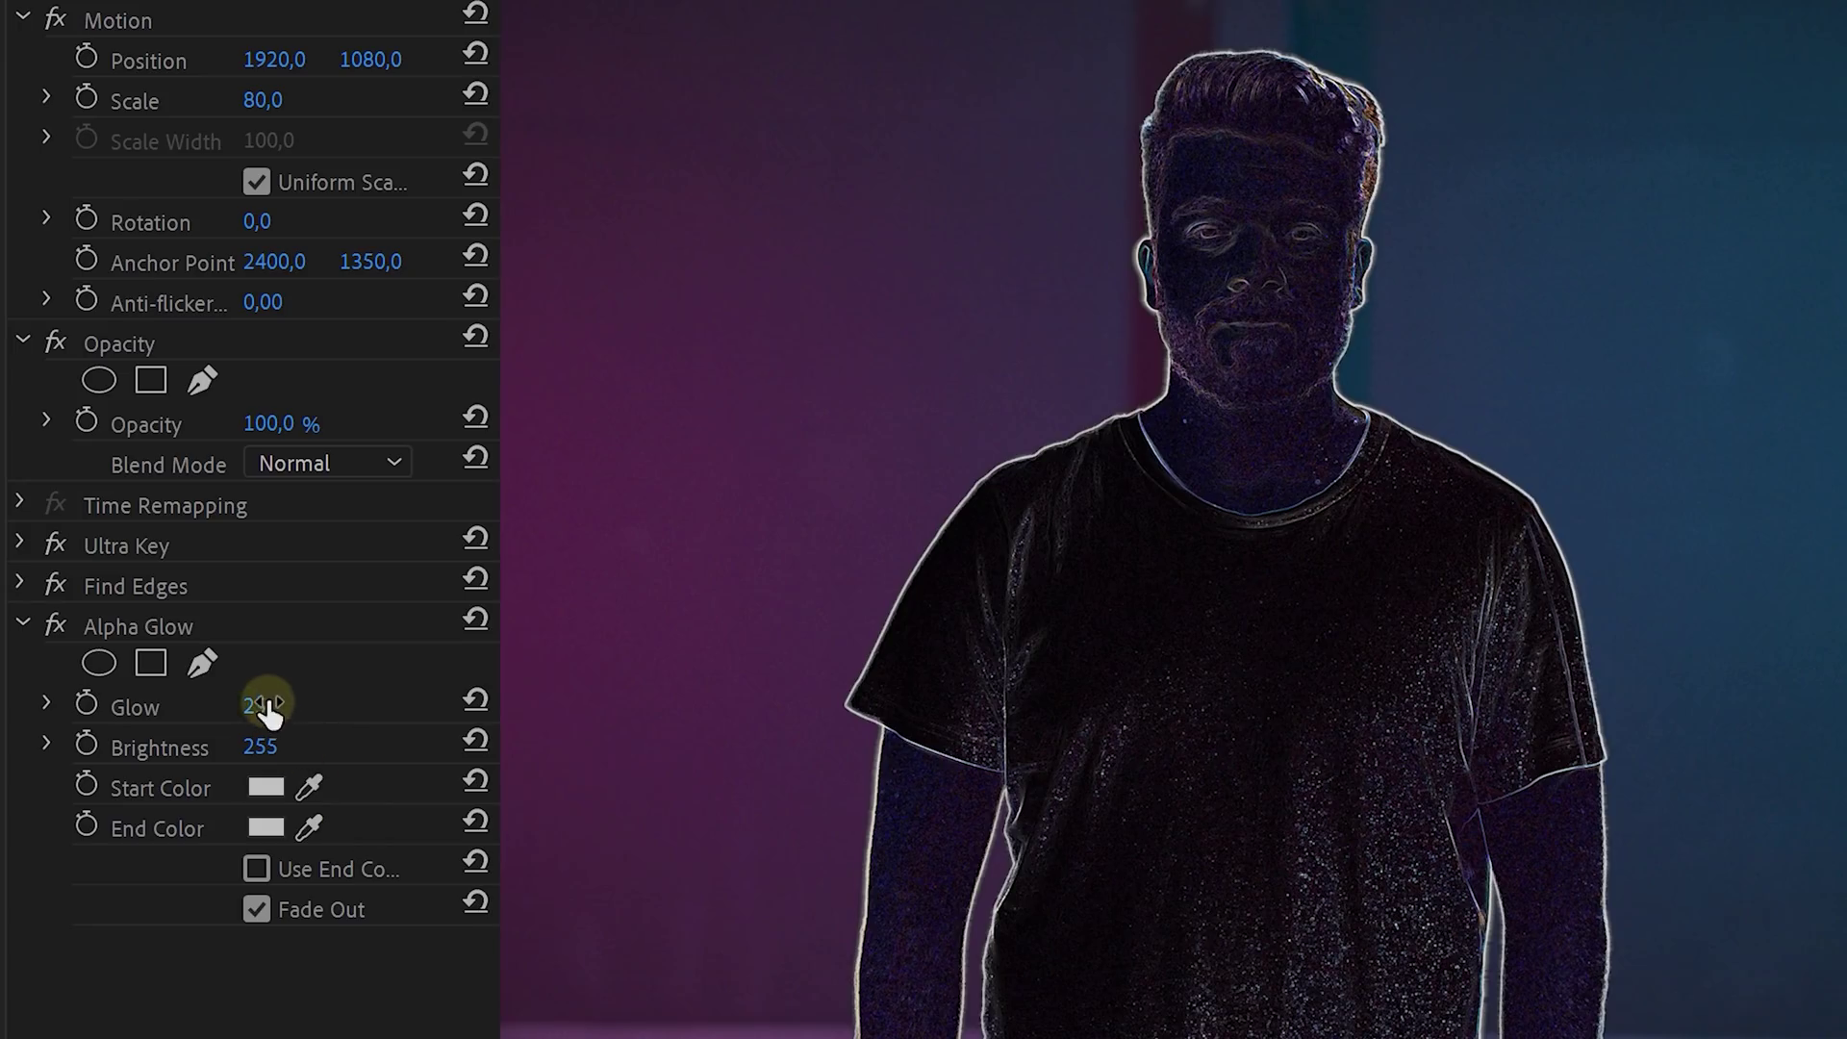
click(266, 708)
text(10)
key(Return)
click(257, 909)
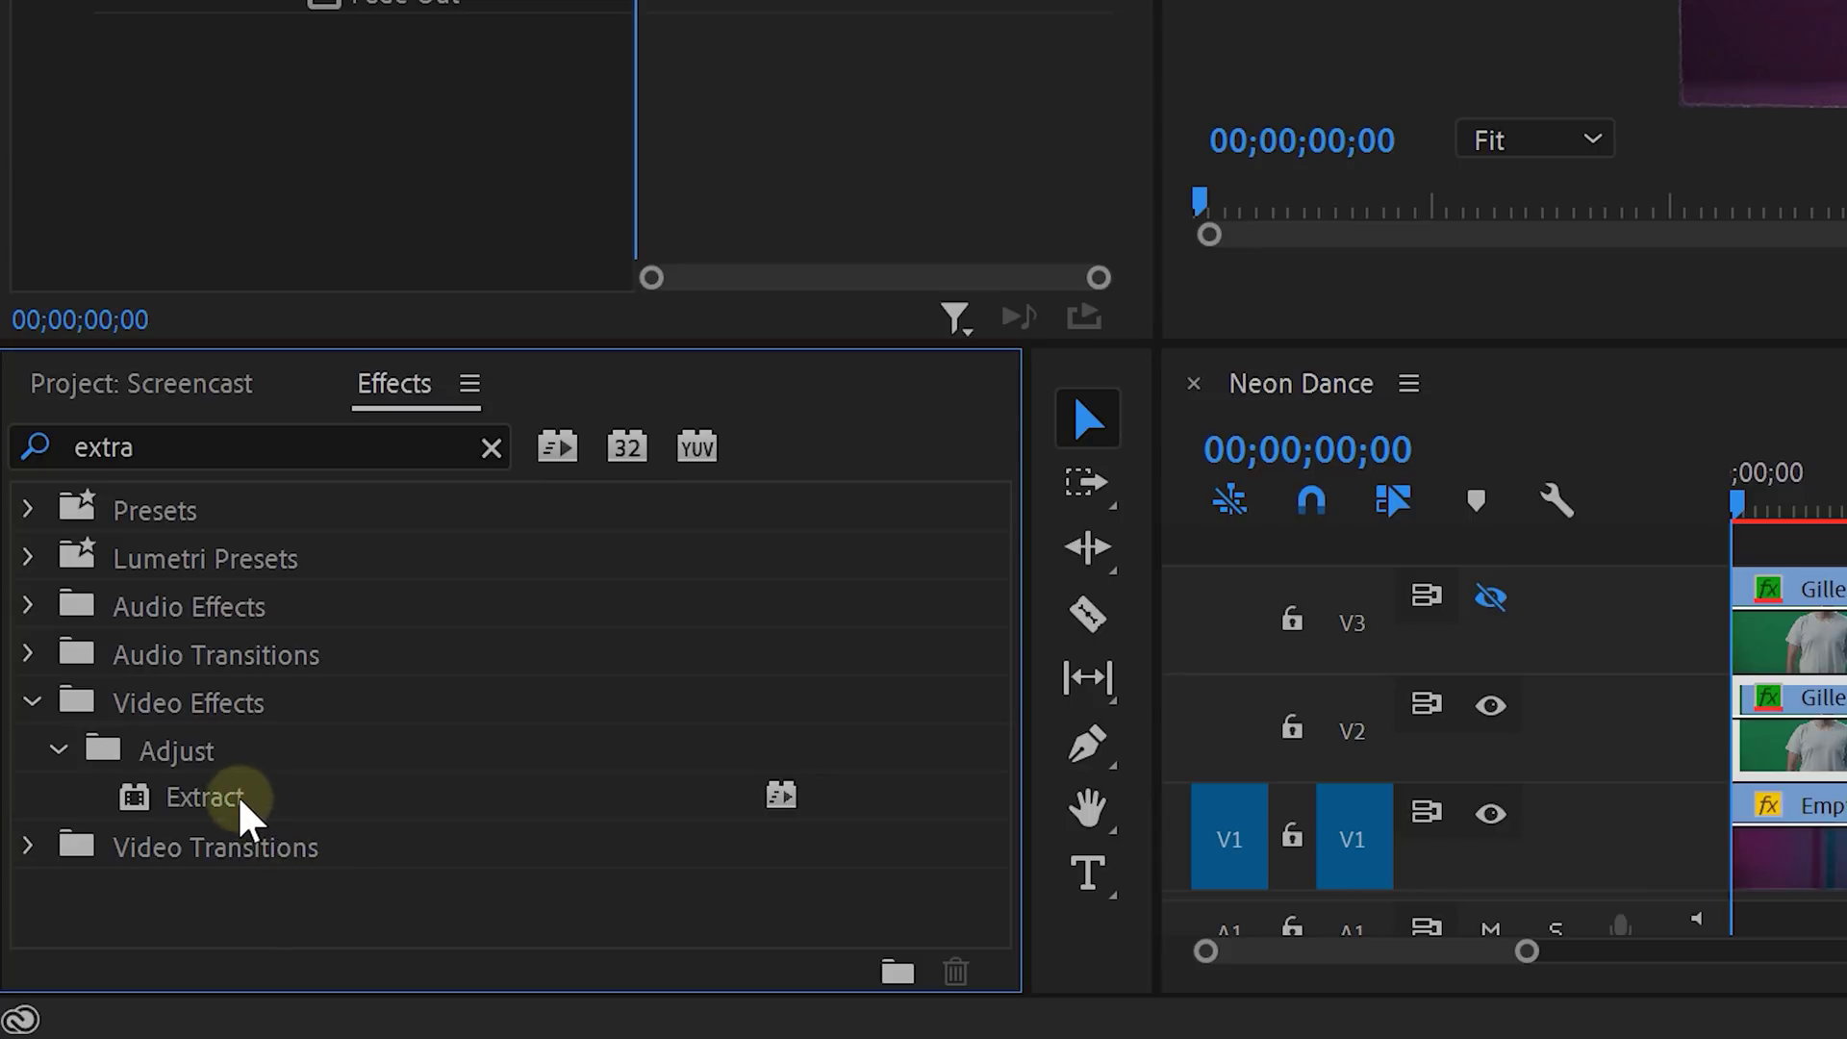
Step: Apply Extract to the V2 Gilles clip, setting Black Input near 107 and White Input 255
click(216, 796)
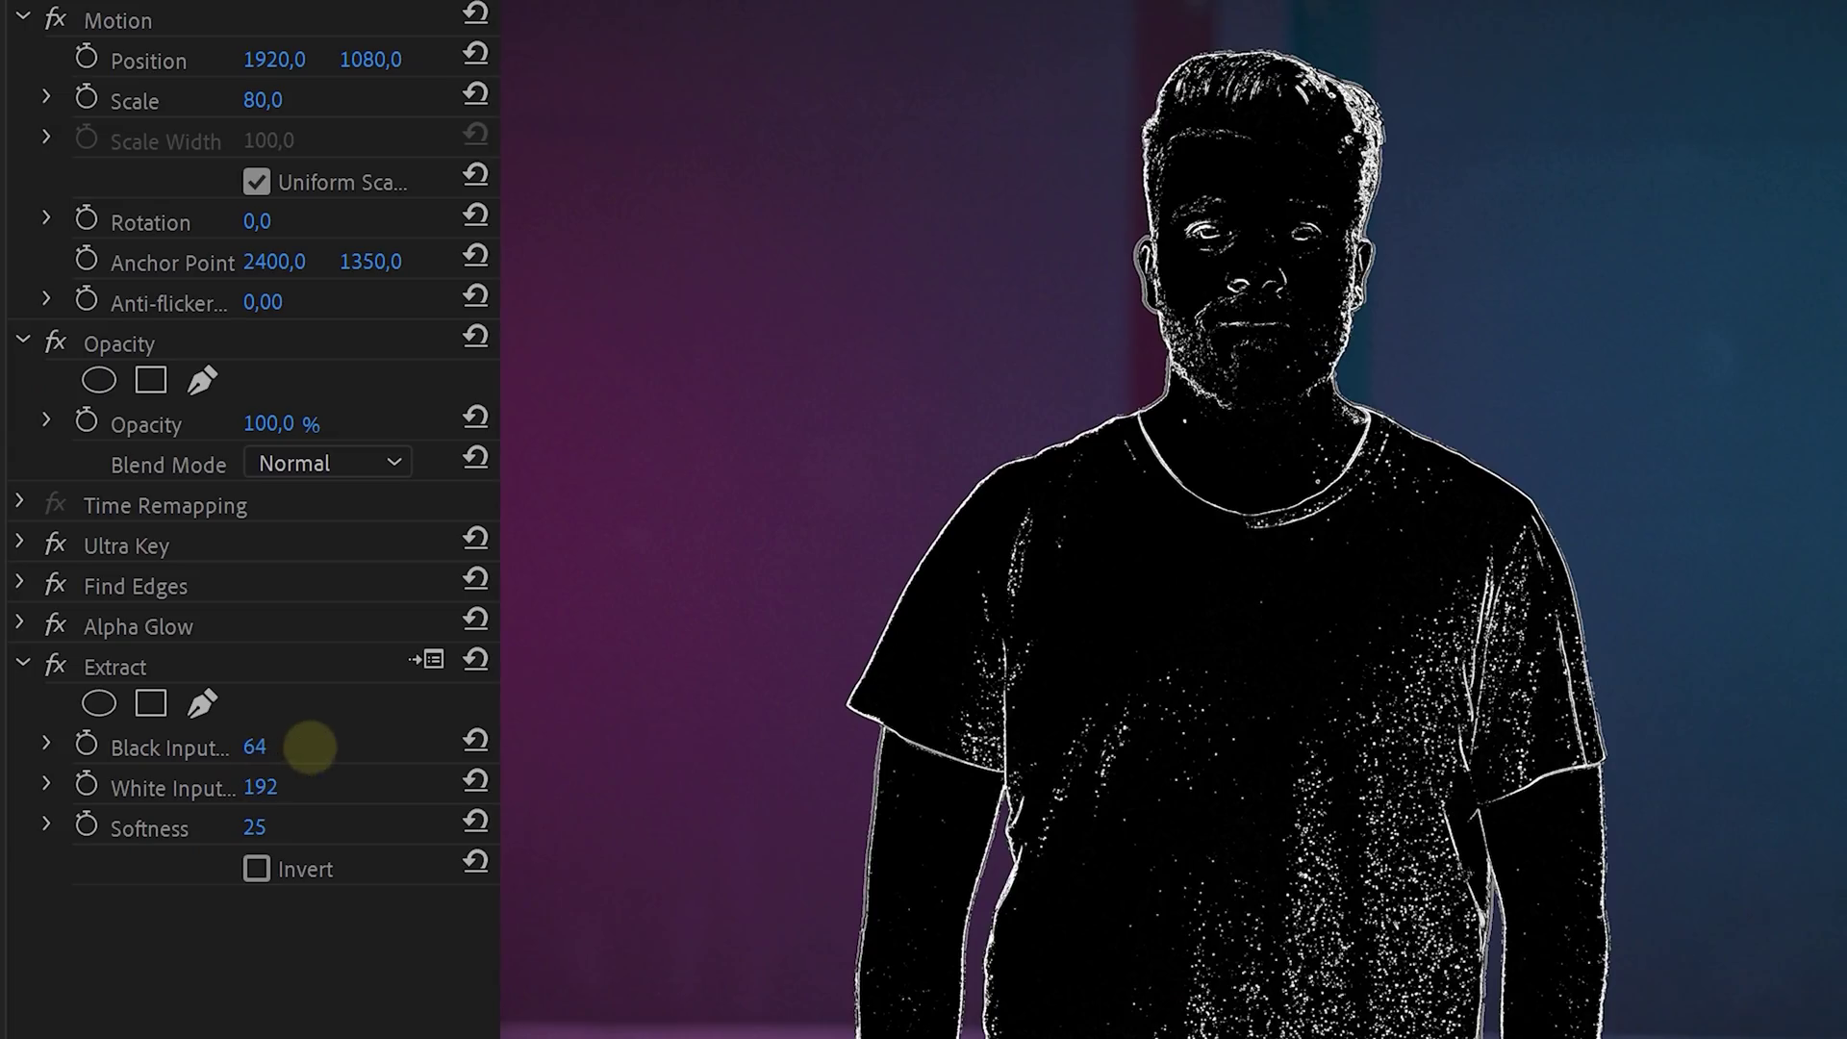
drag(310, 747, 385, 743)
drag(289, 787, 403, 727)
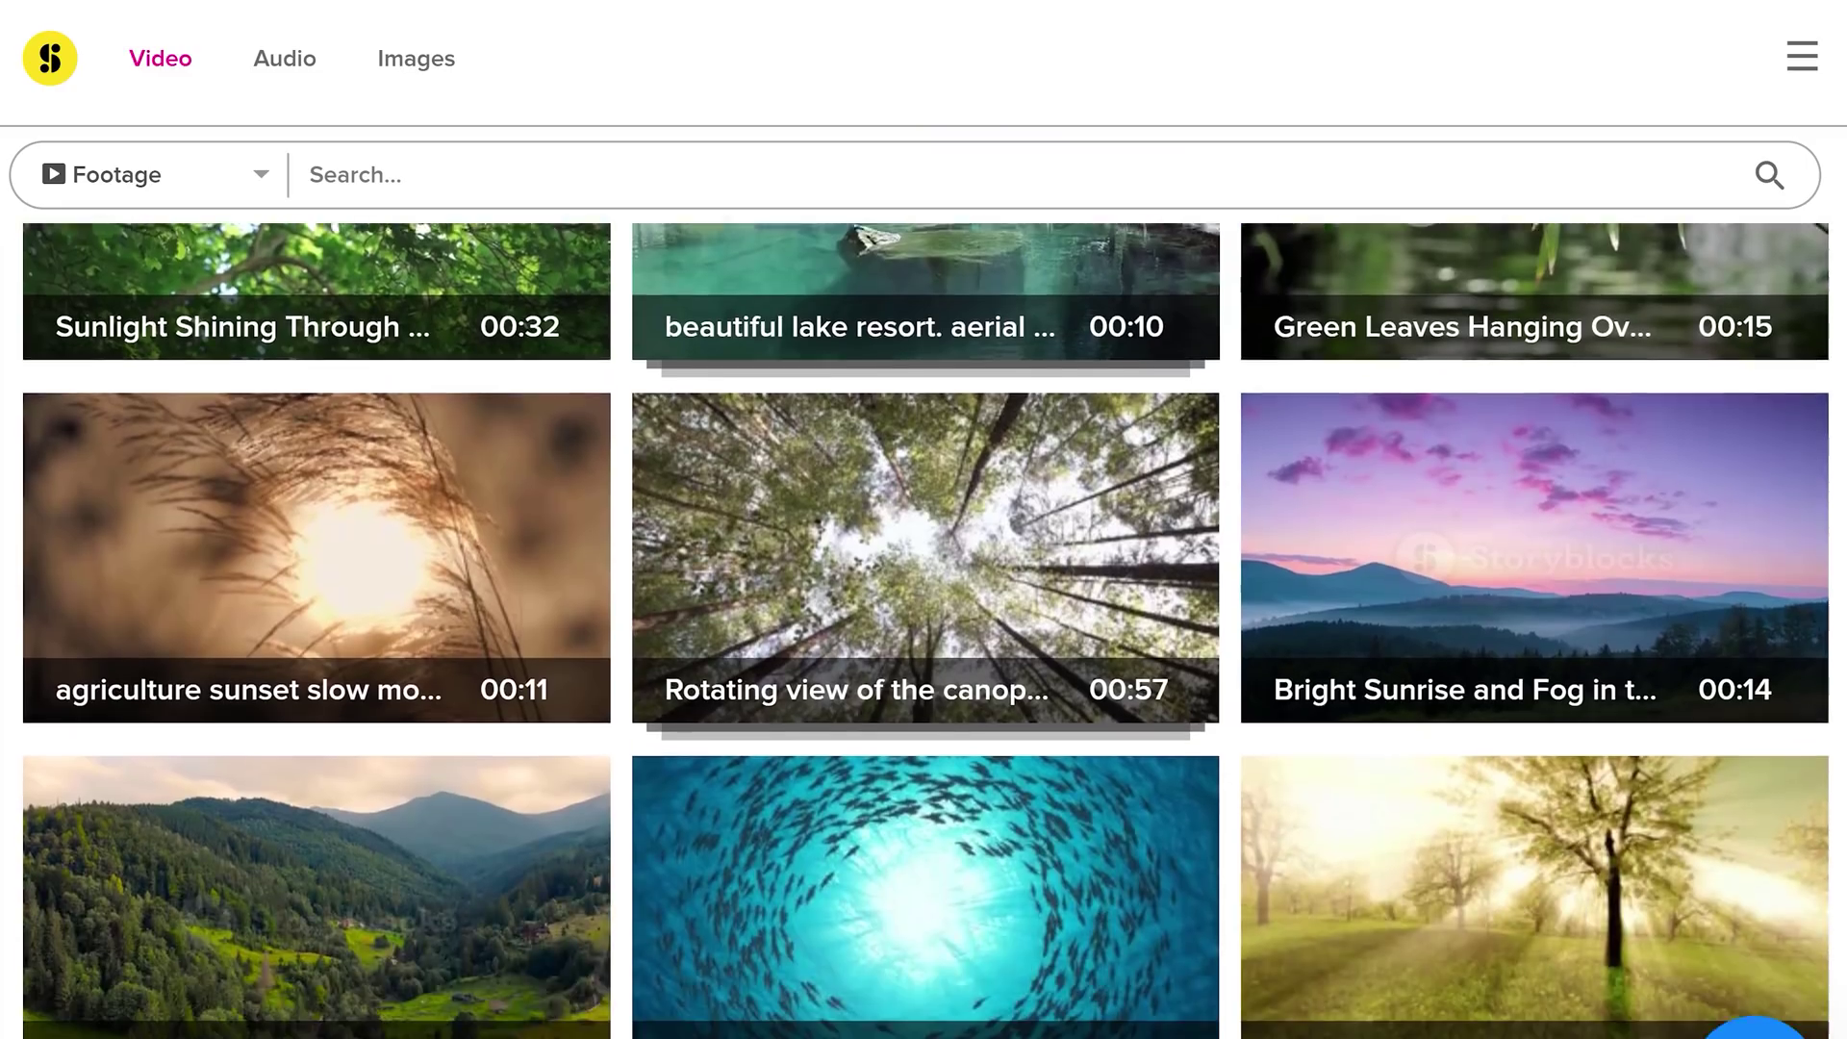
scroll(925, 630, down, 6)
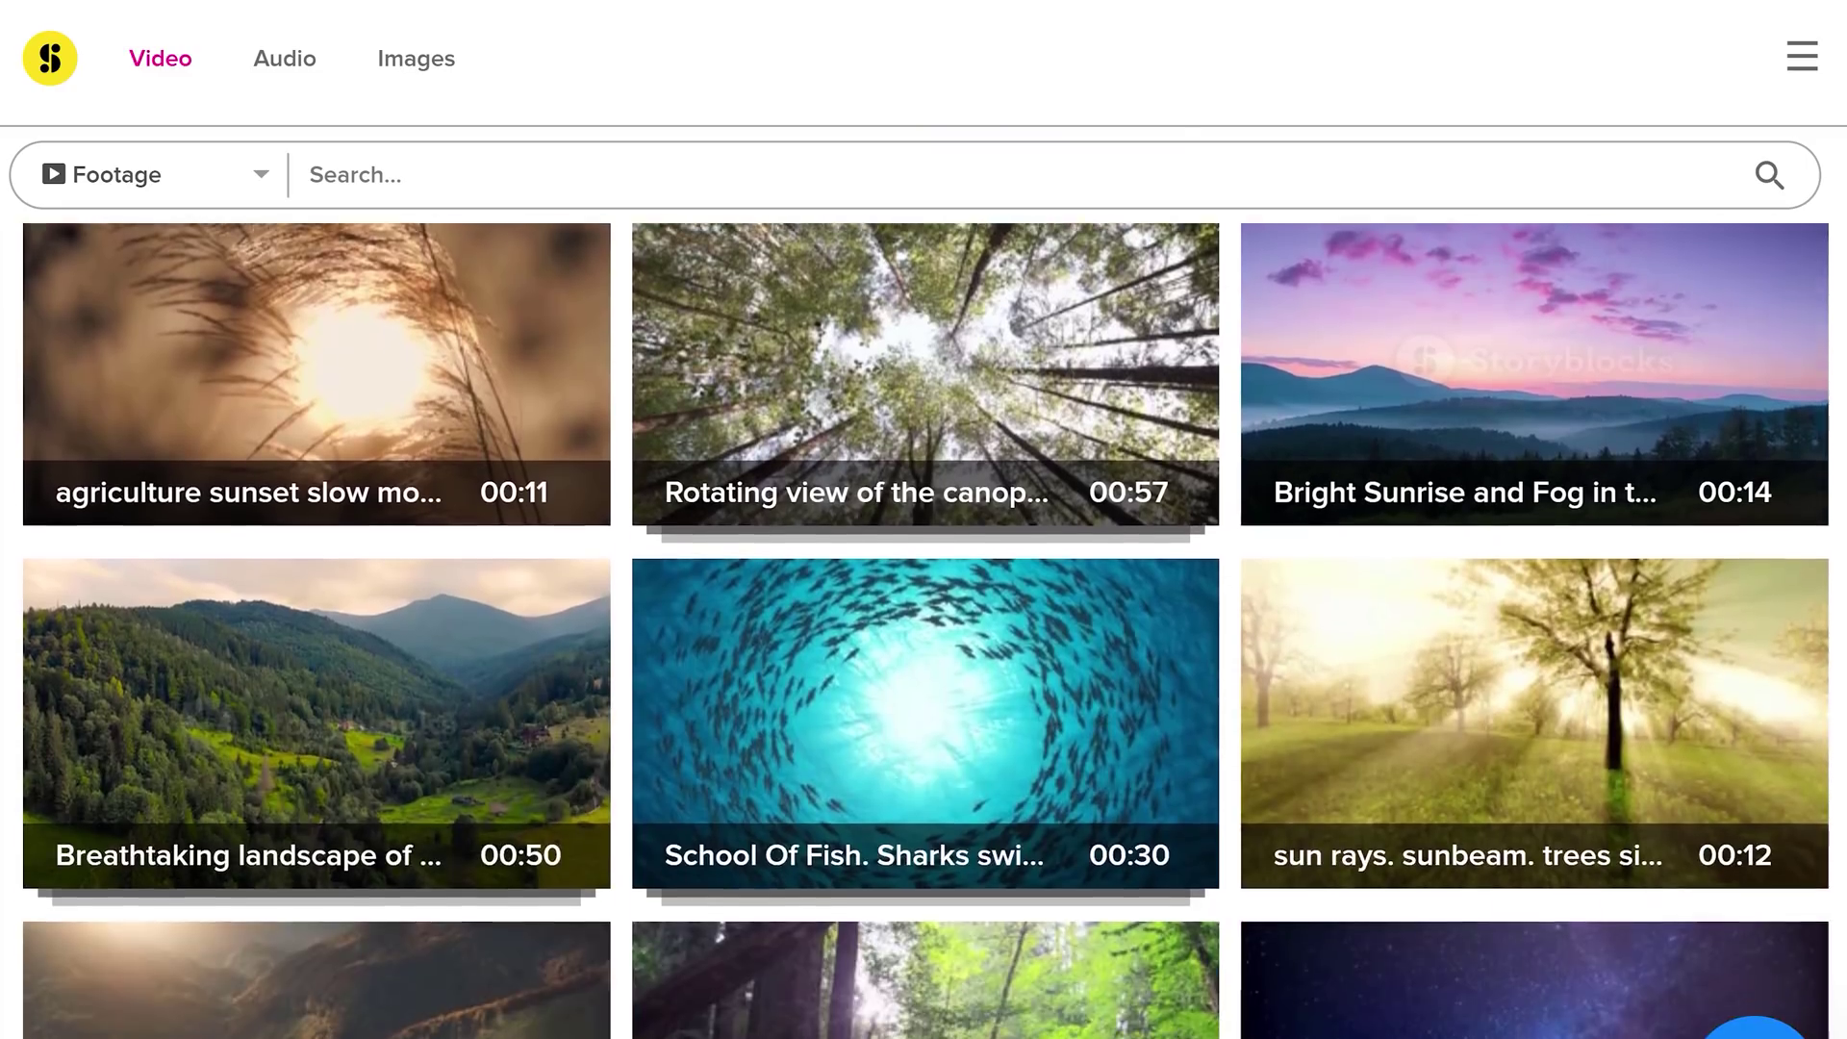
scroll(924, 631, down, 6)
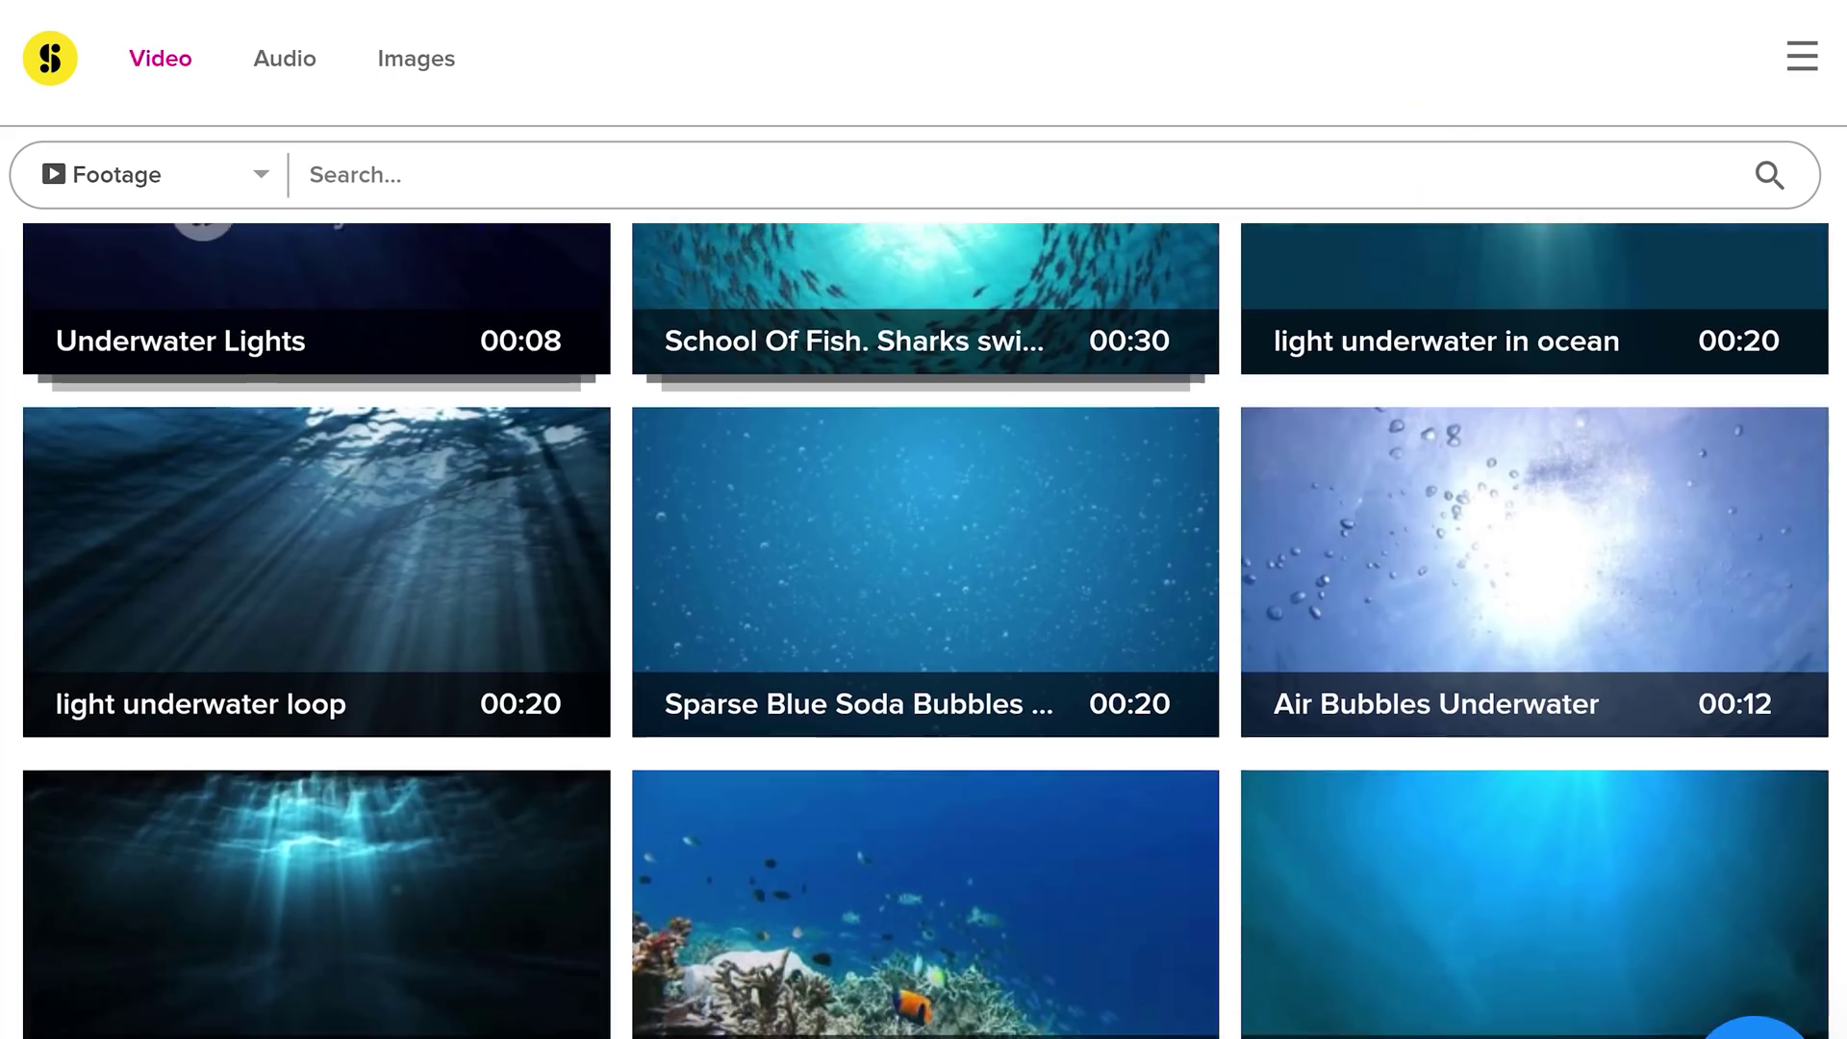
scroll(923, 625, down, 8)
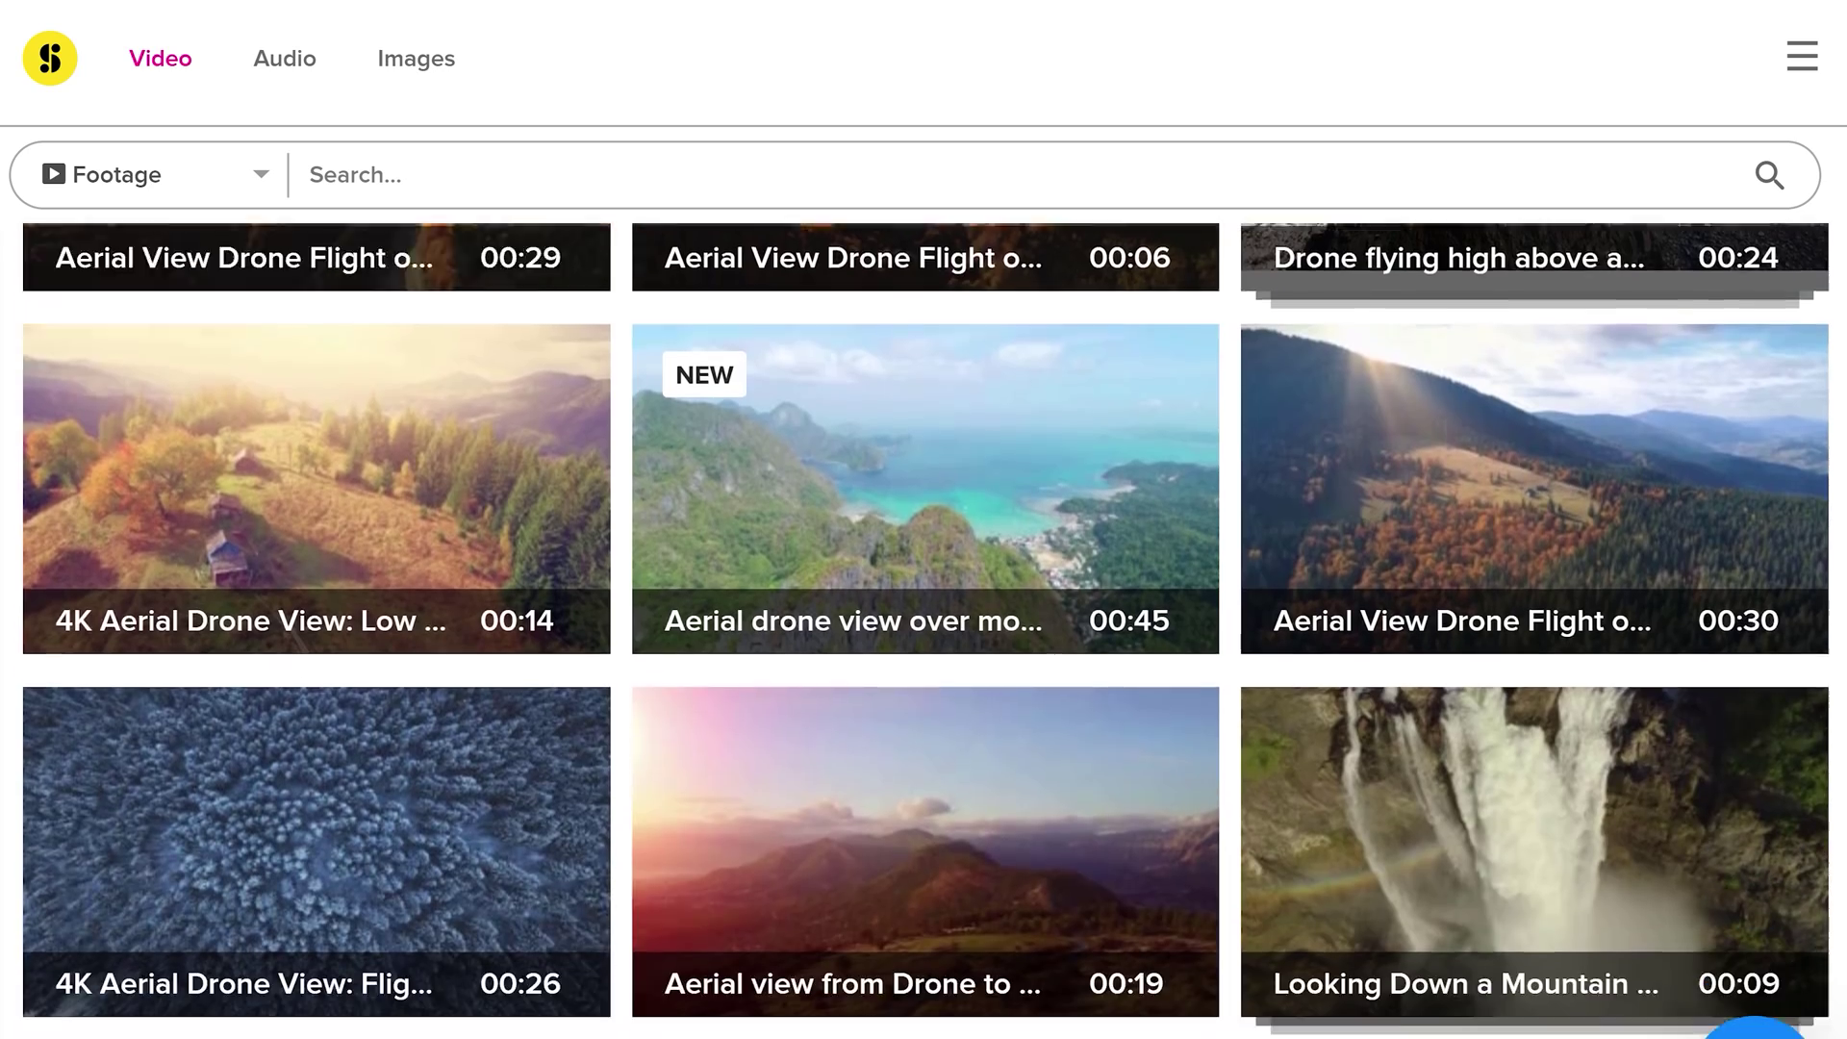
scroll(923, 626, down, 12)
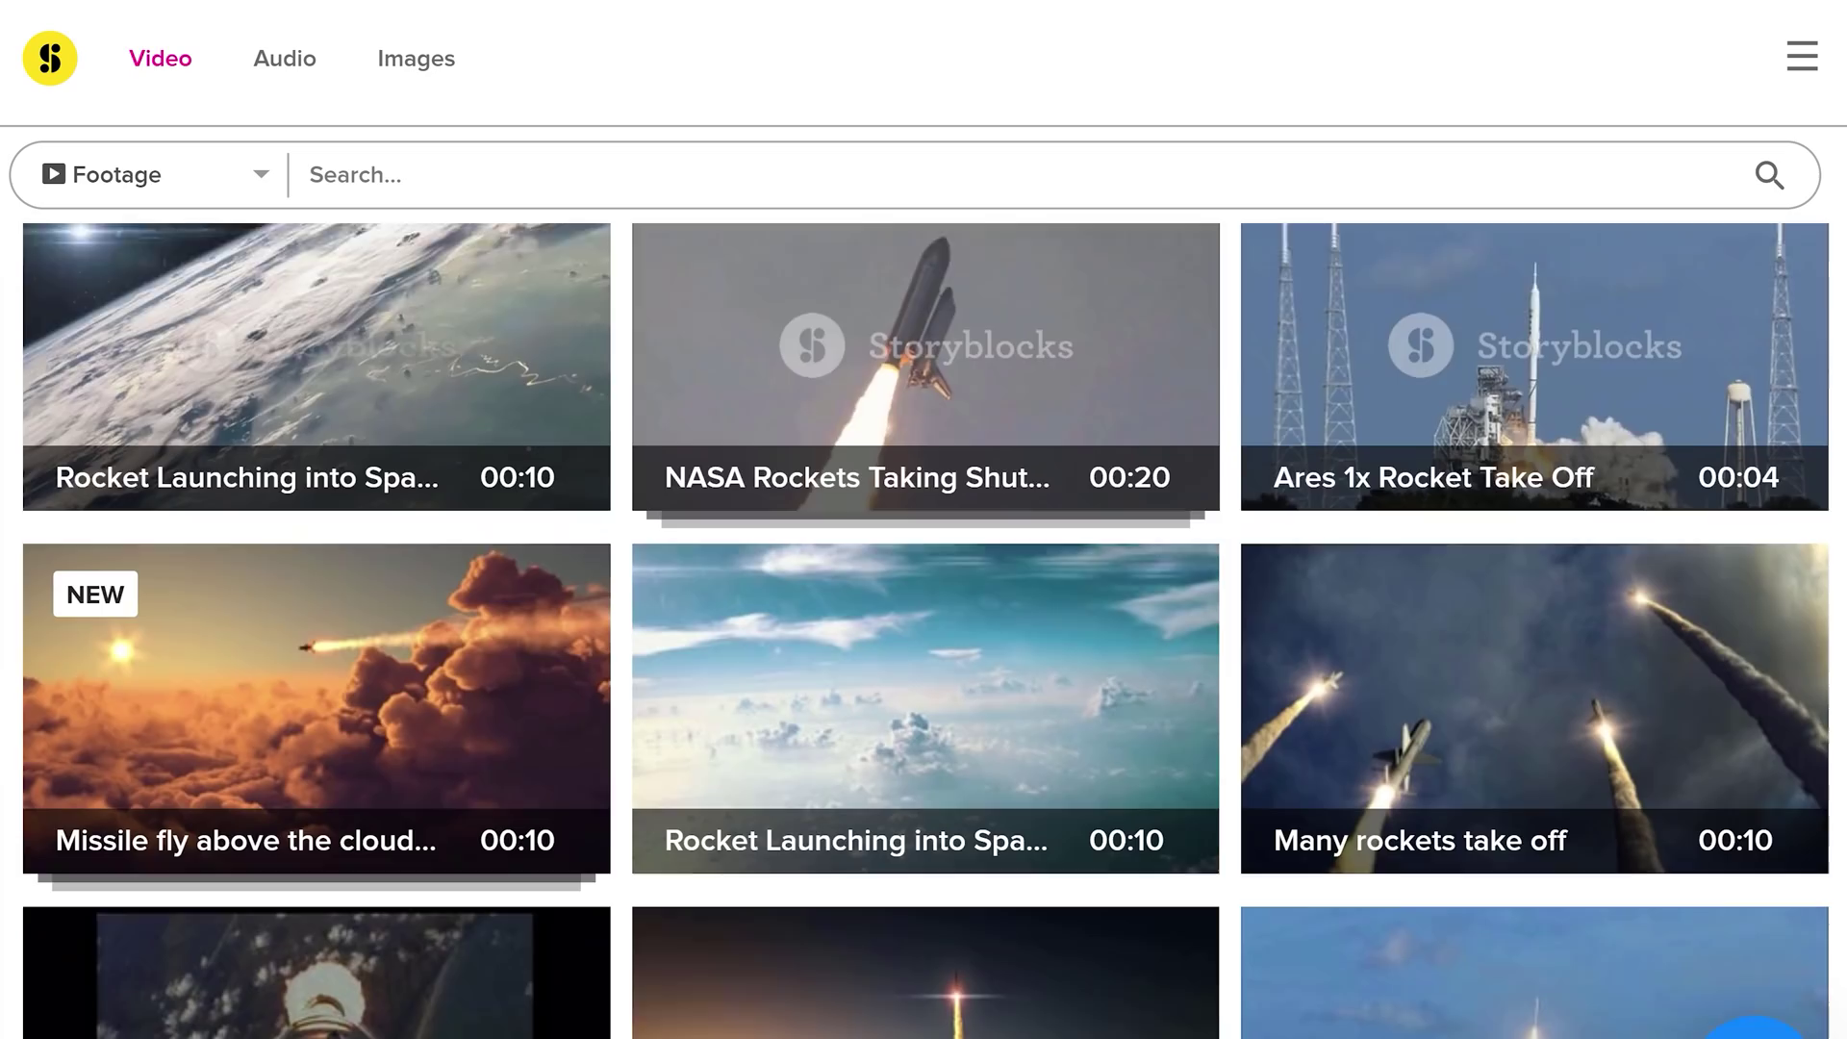
scroll(924, 625, down, 8)
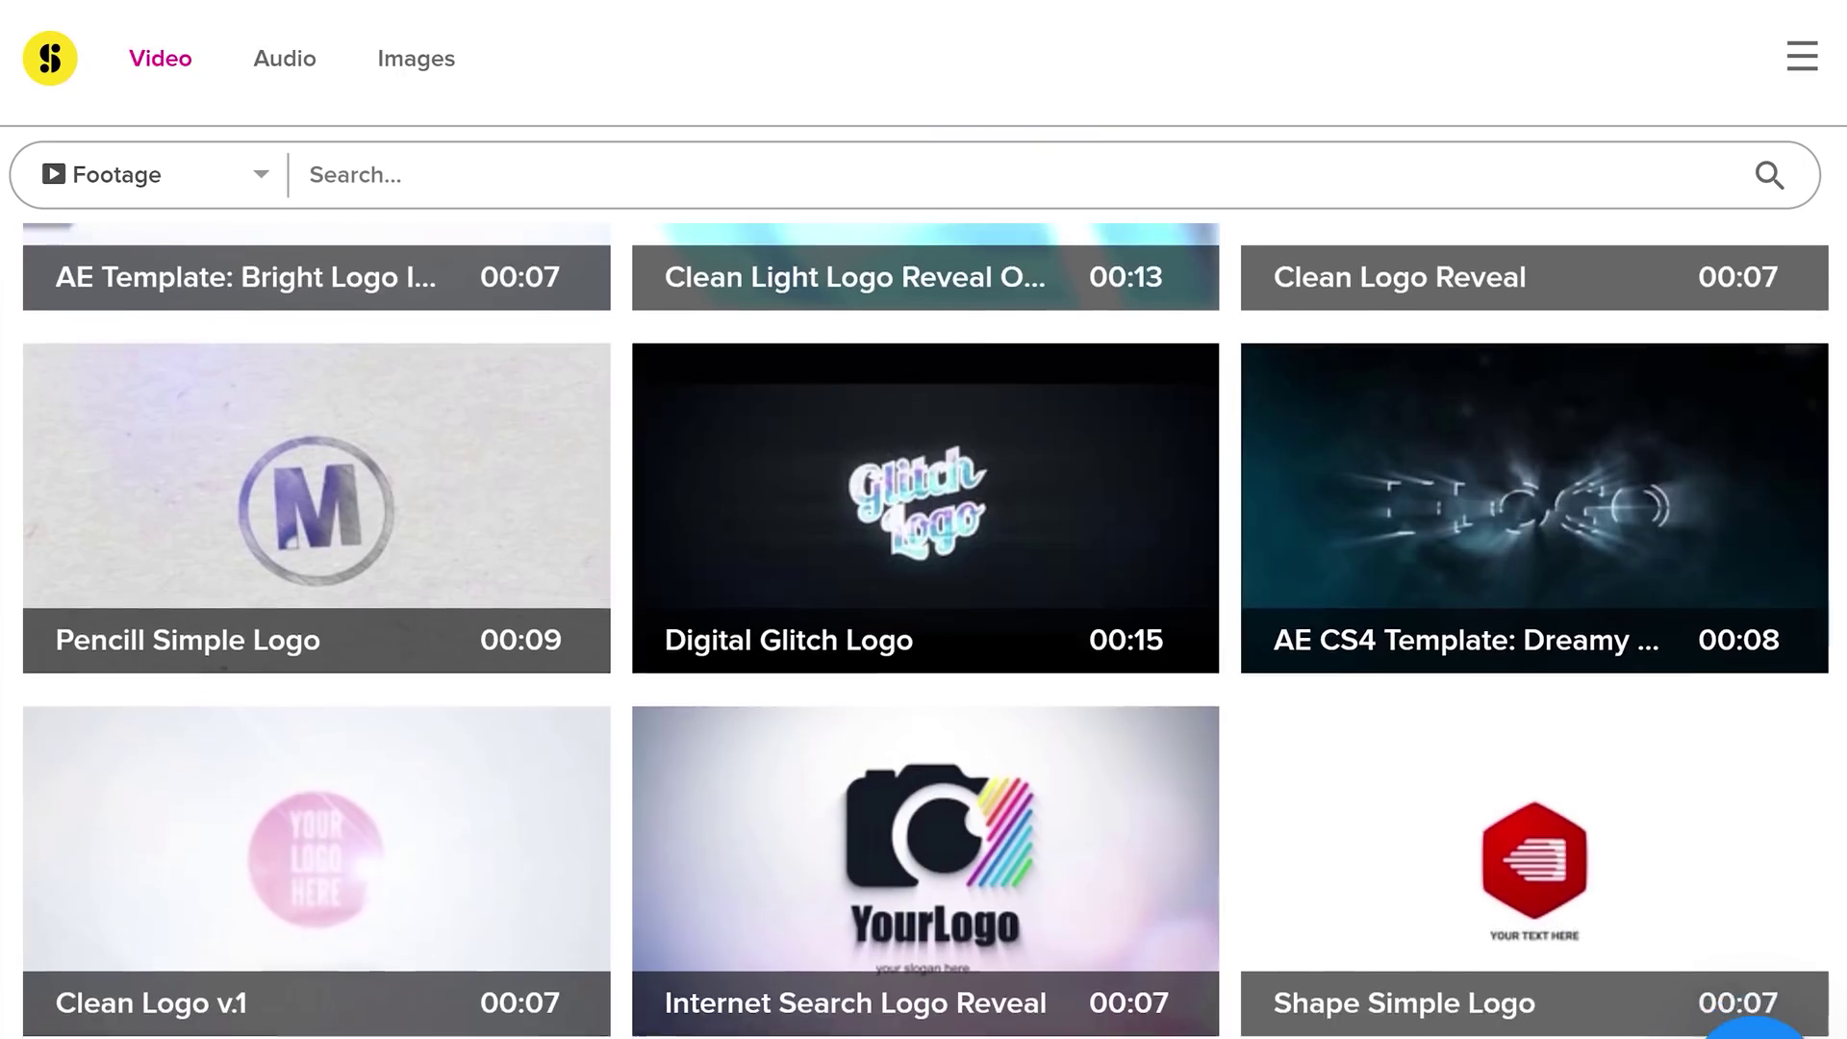
scroll(923, 625, down, 2)
scroll(923, 626, down, 7)
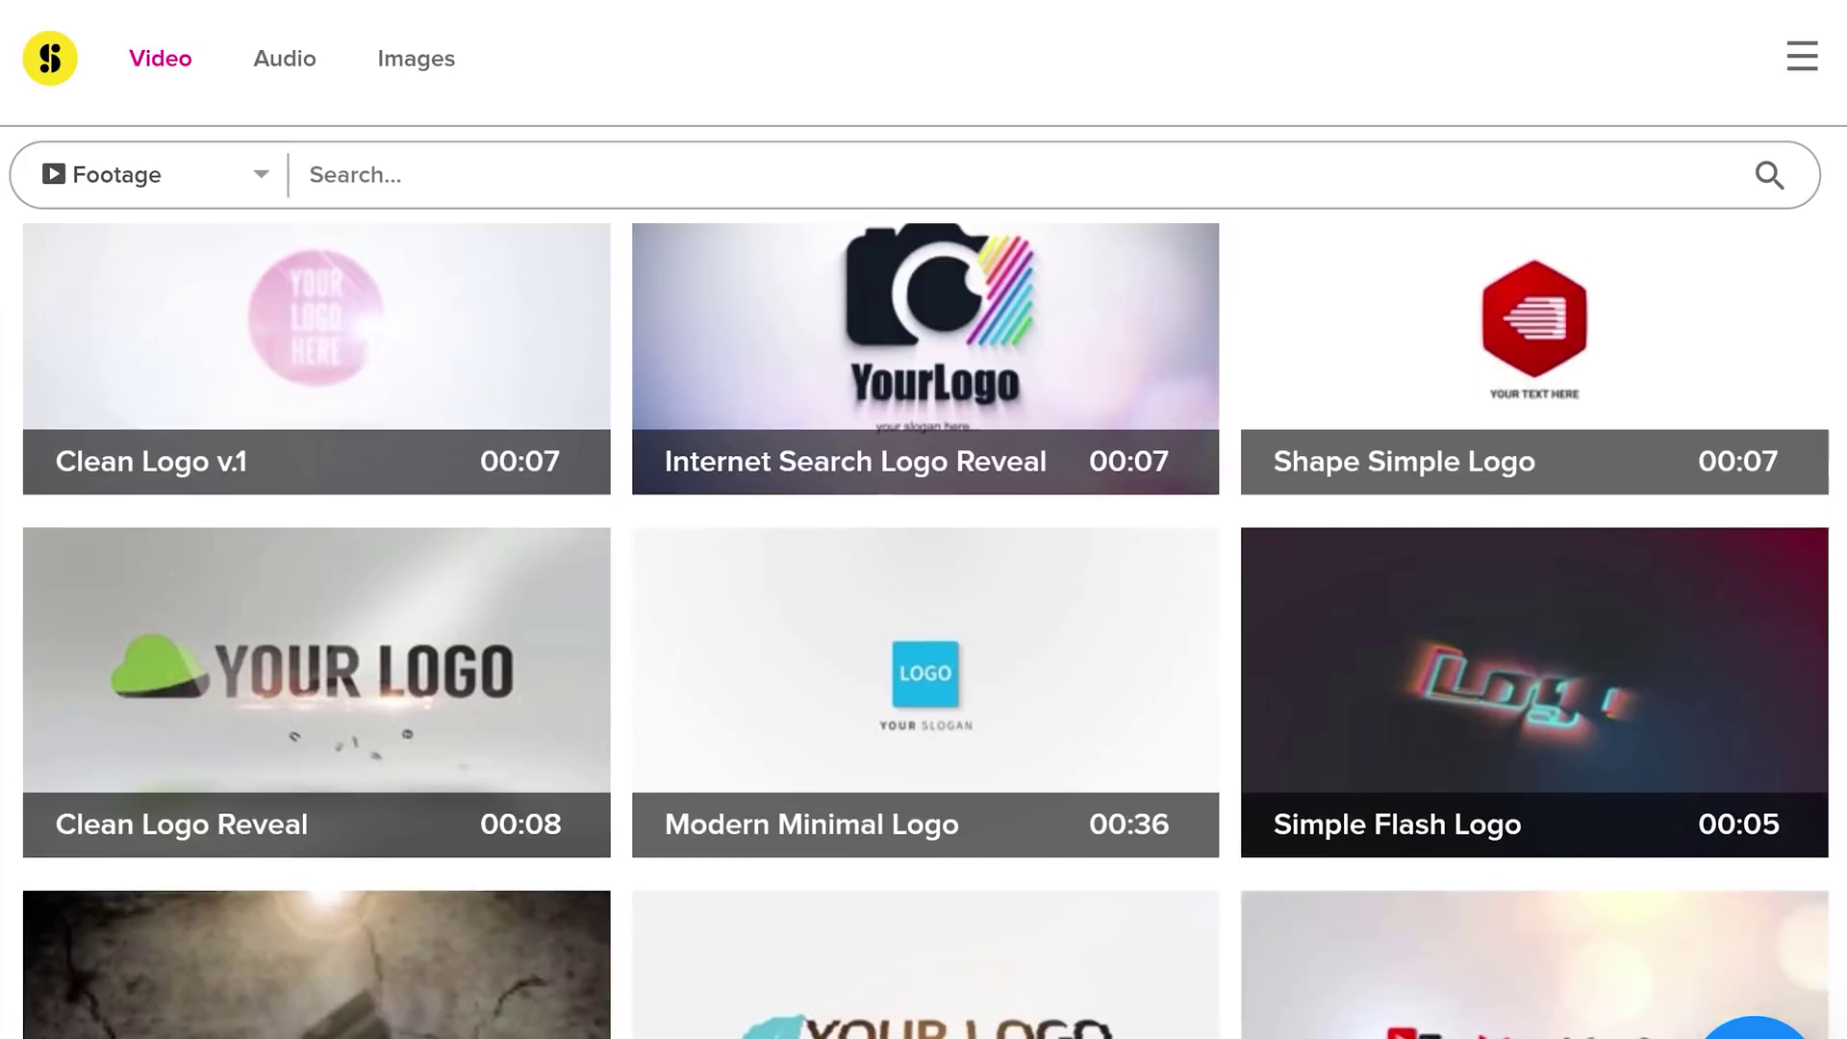
scroll(924, 626, down, 8)
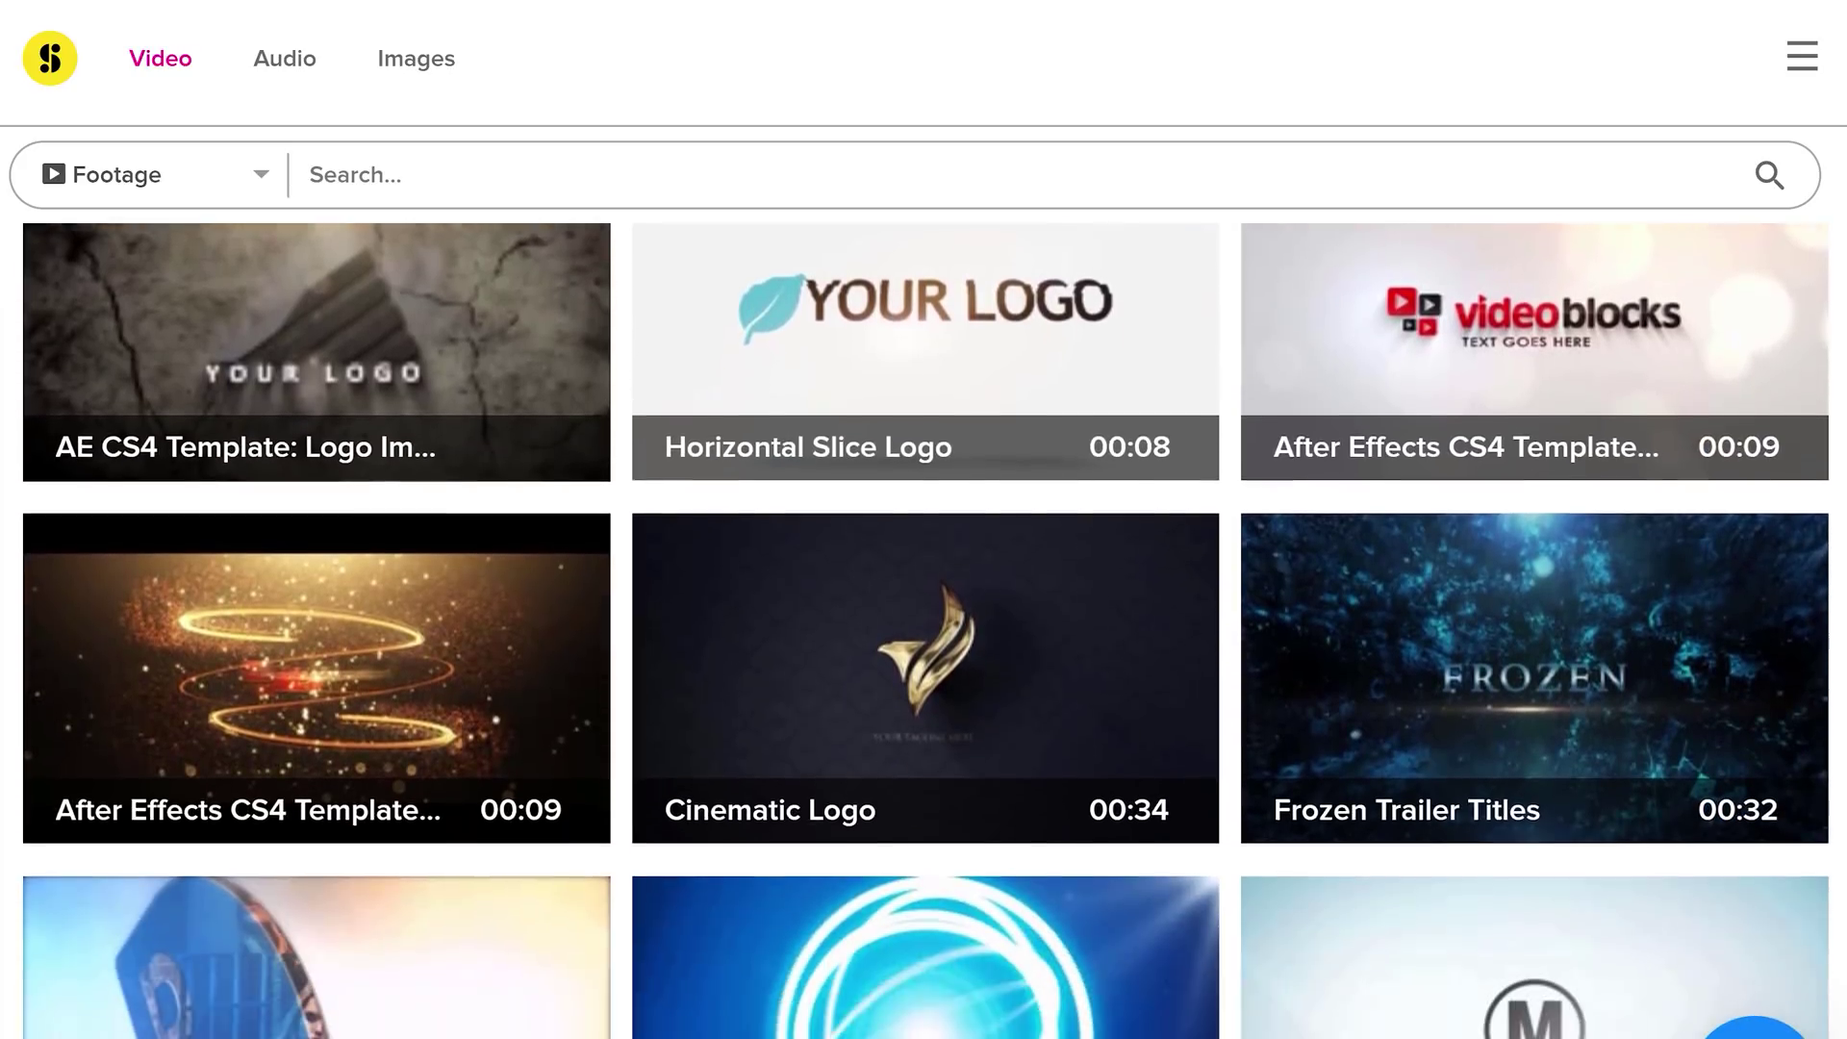
scroll(924, 625, down, 15)
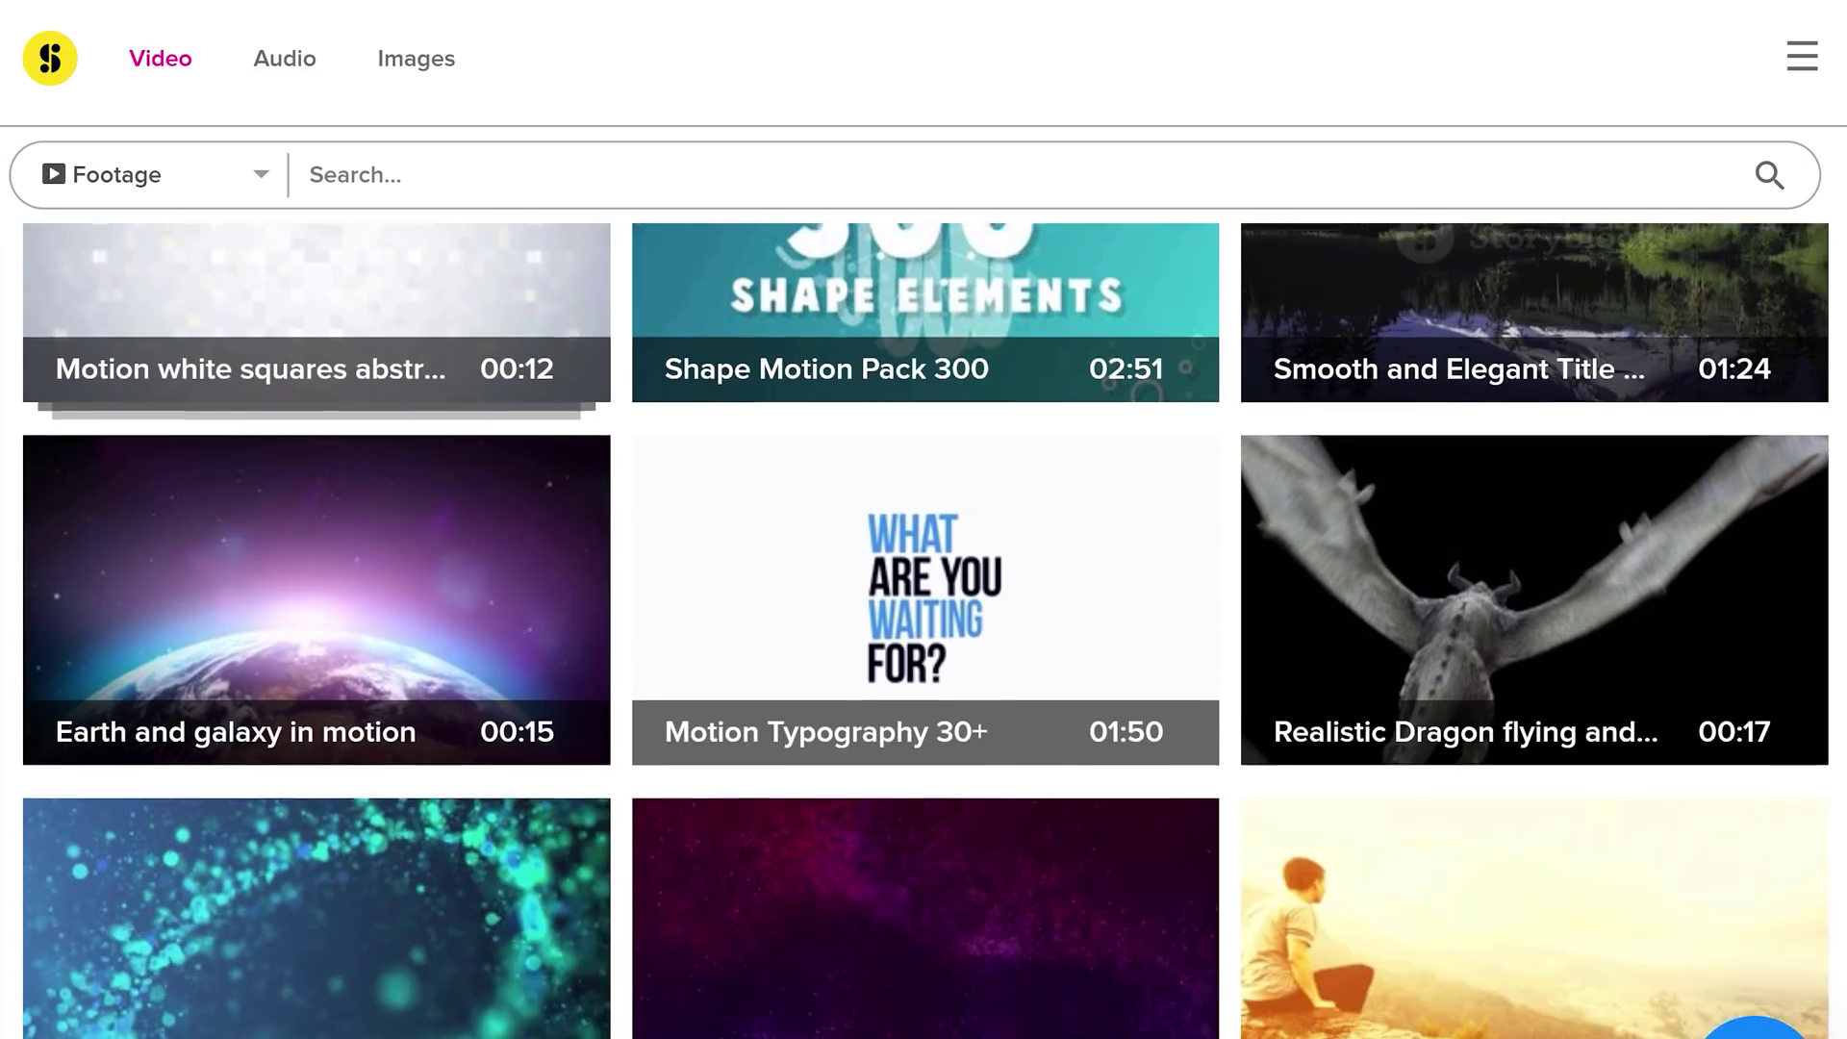
scroll(923, 625, down, 11)
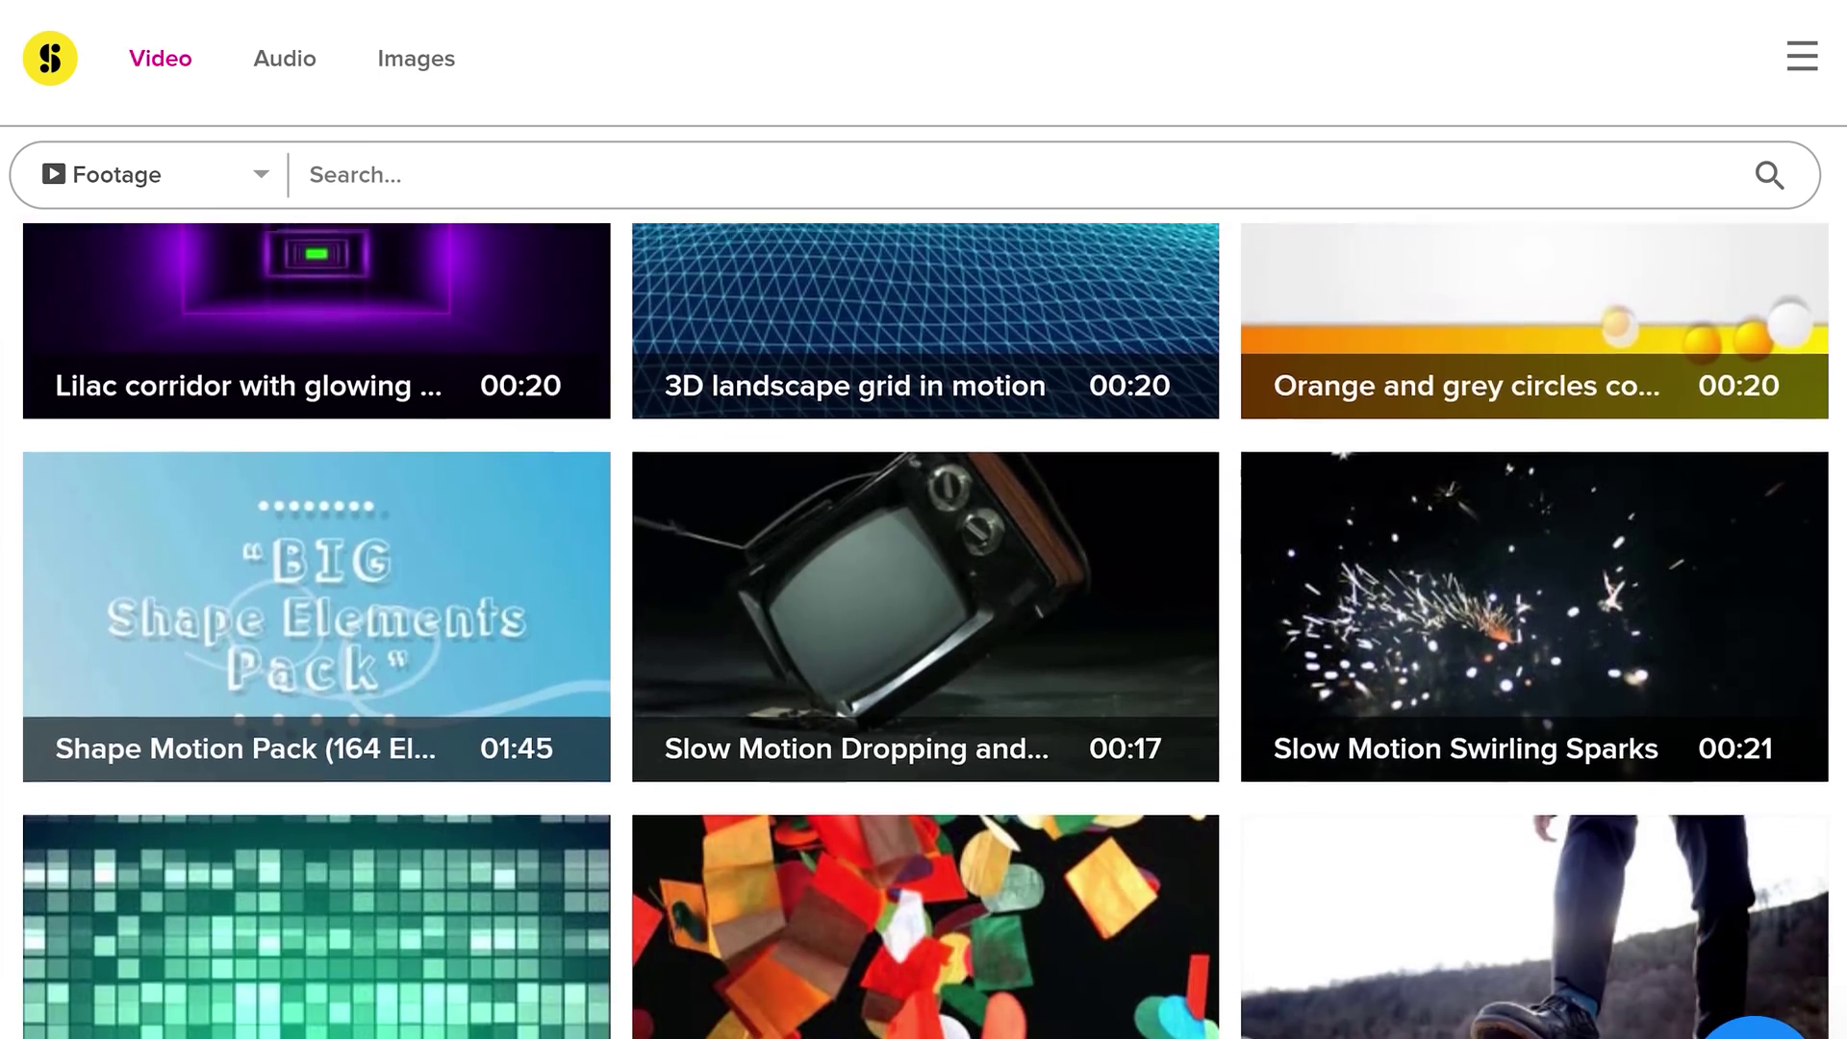
scroll(923, 625, down, 5)
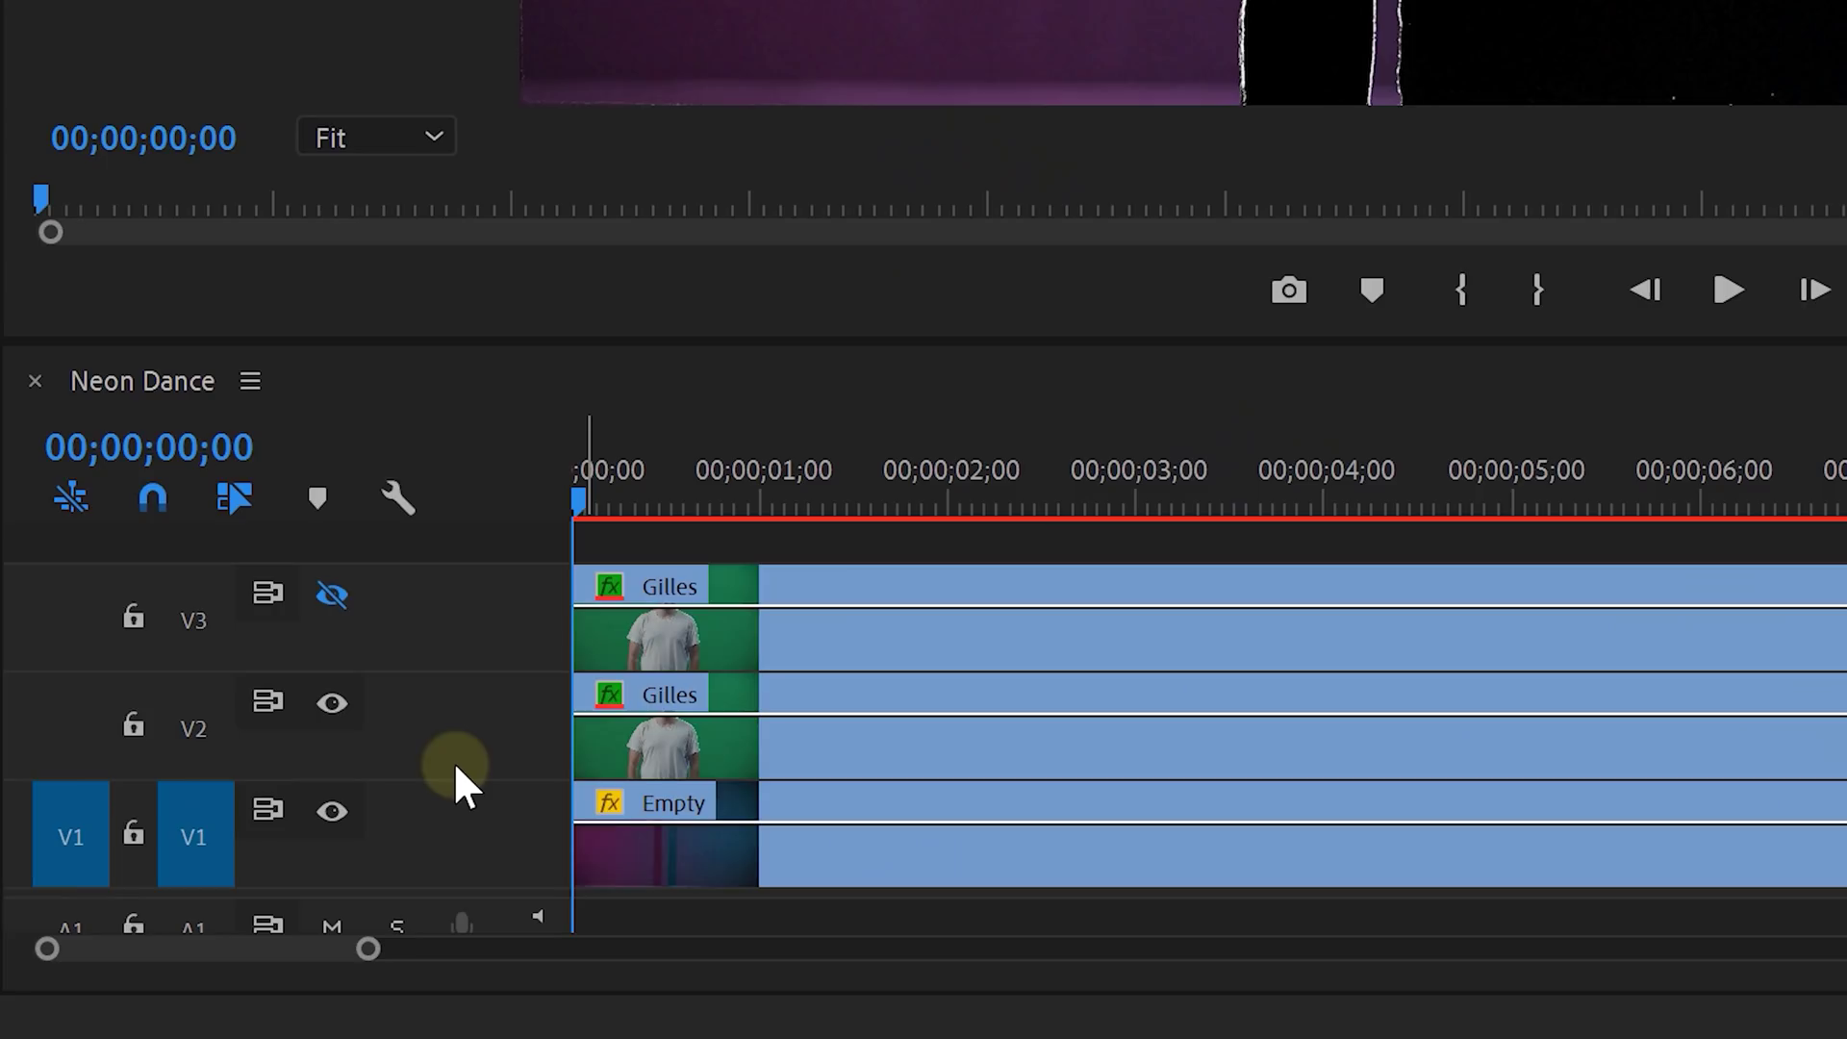
Step: Nest the V2 Gilles clip as the Outline sequence, open it, and copy Gilles onto V1
click(738, 741)
right_click(735, 732)
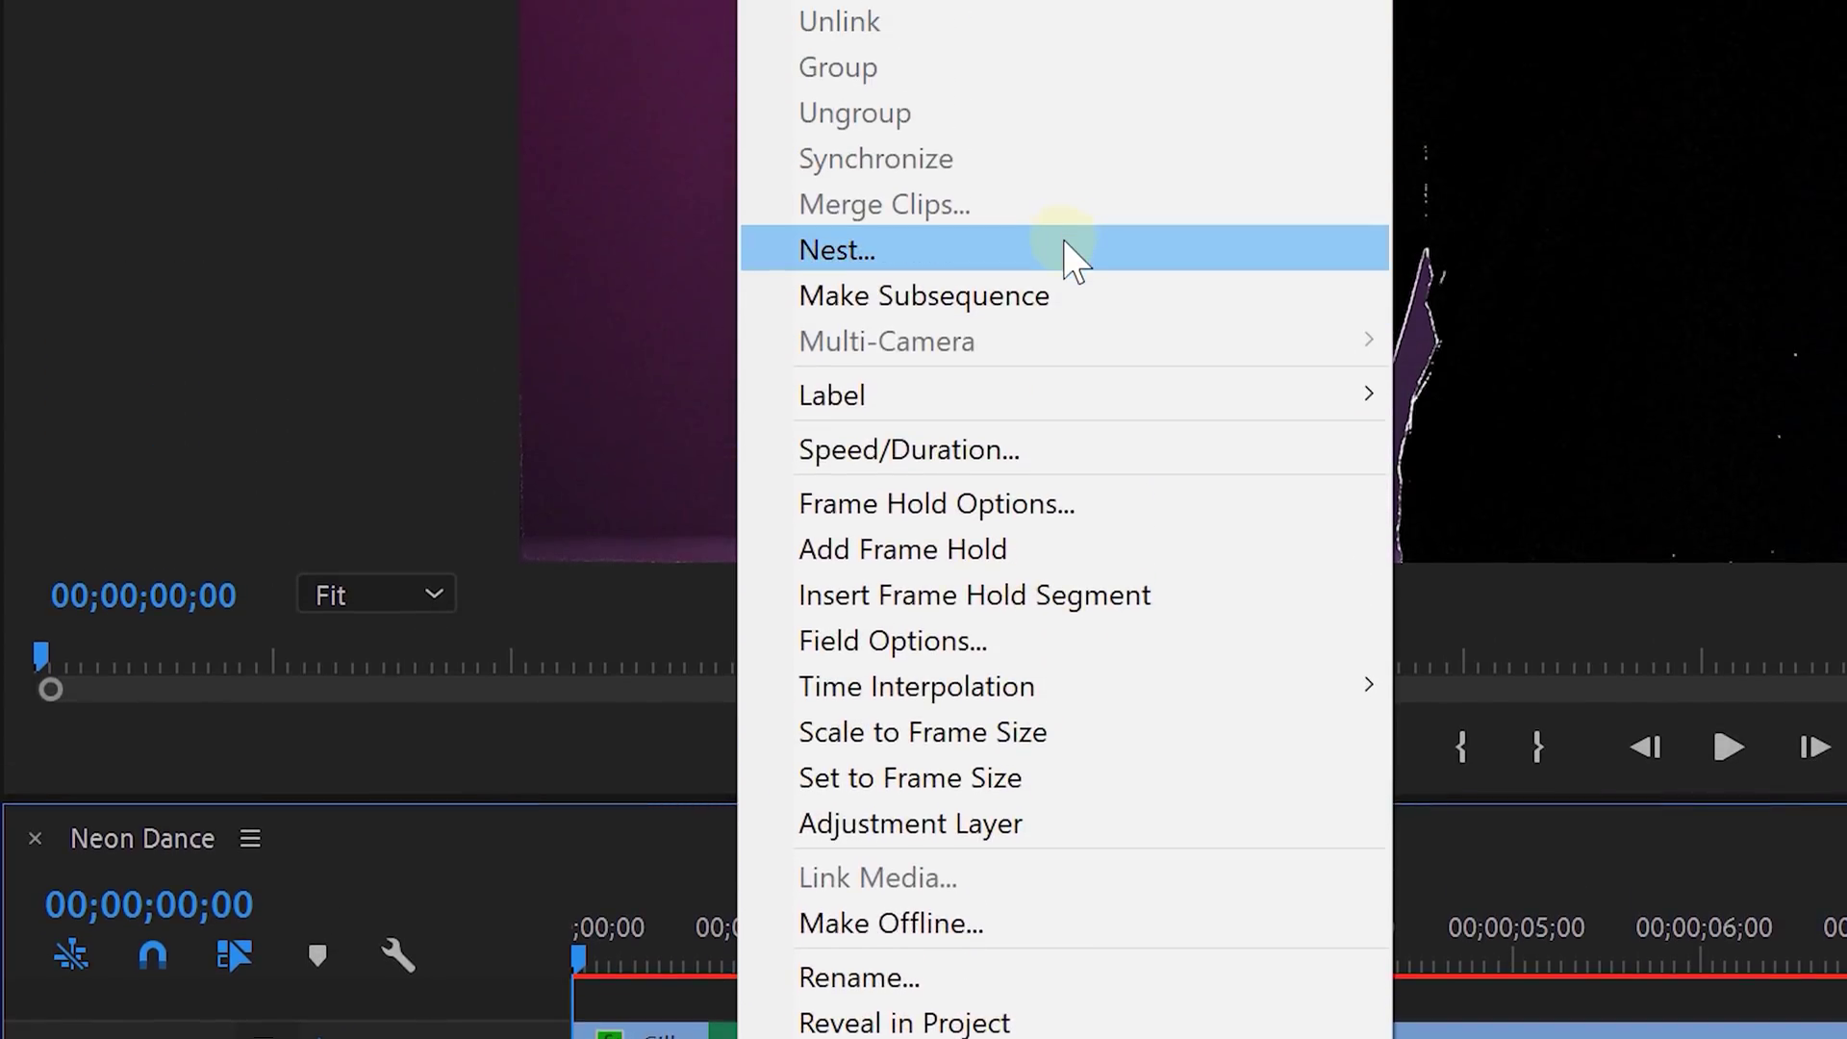
click(1068, 252)
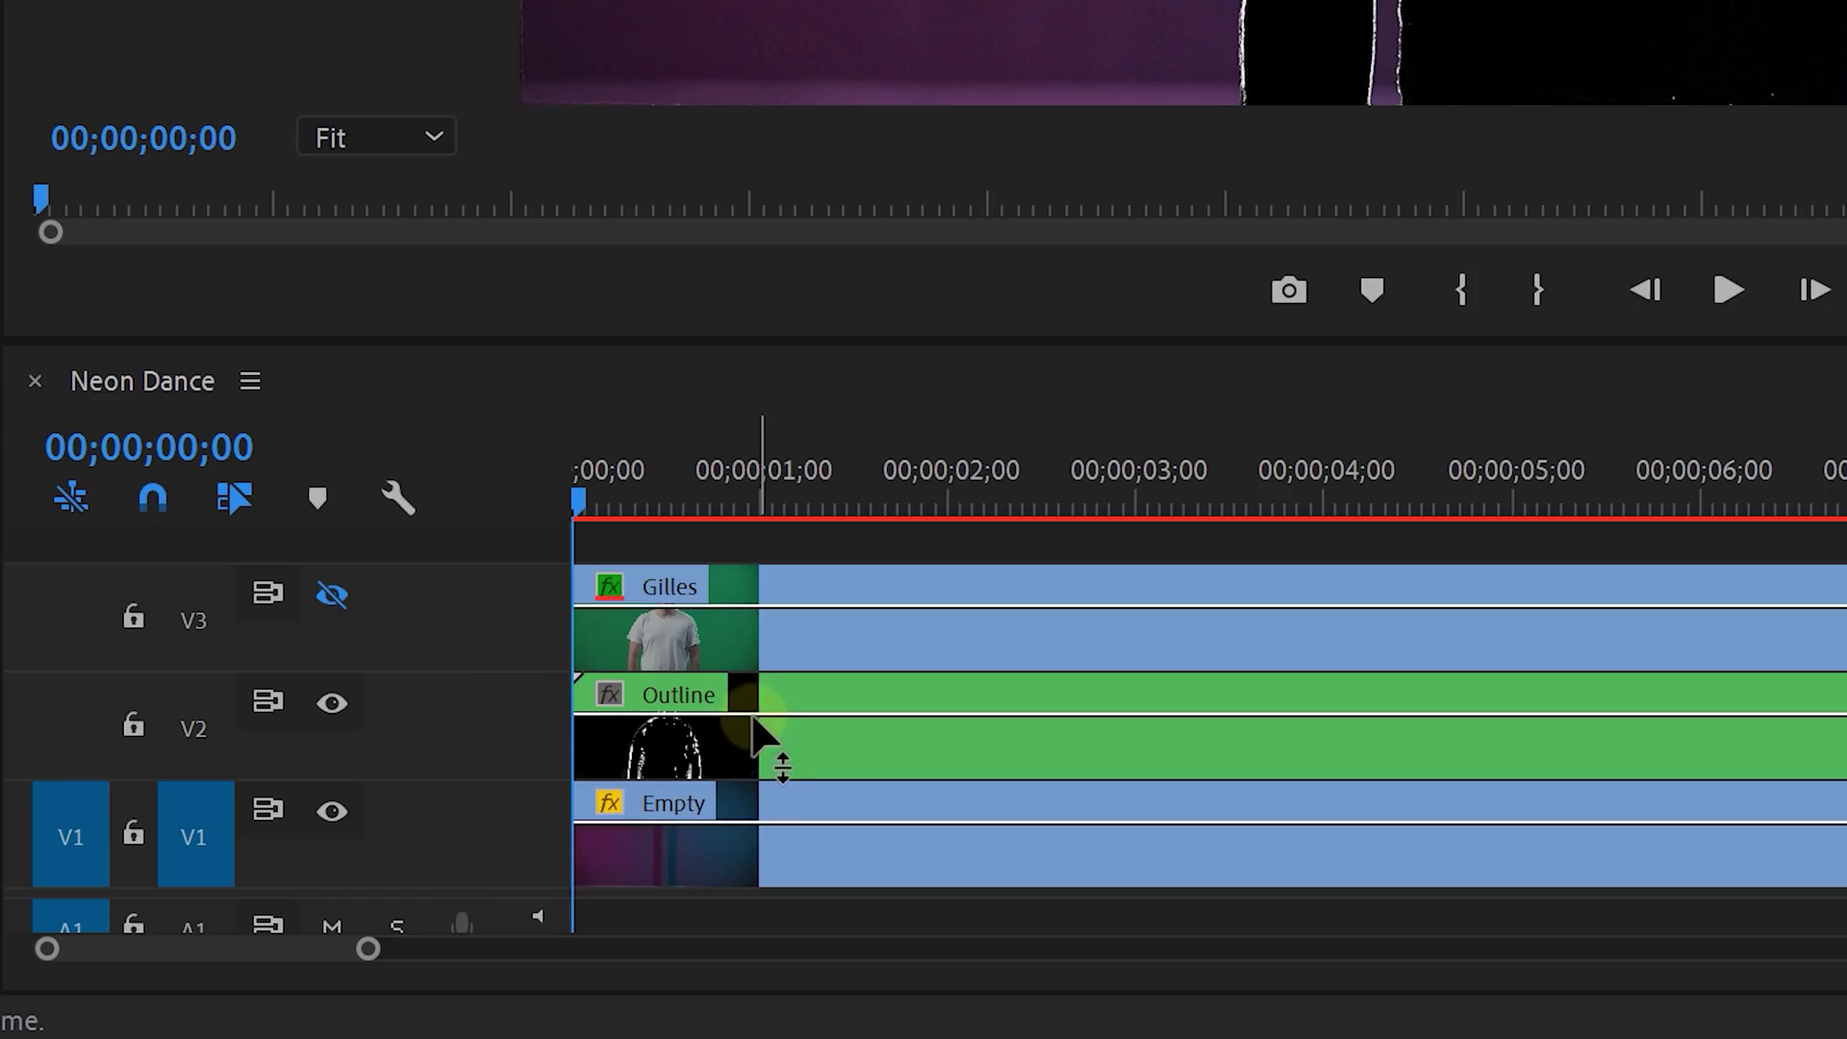
double_click(750, 732)
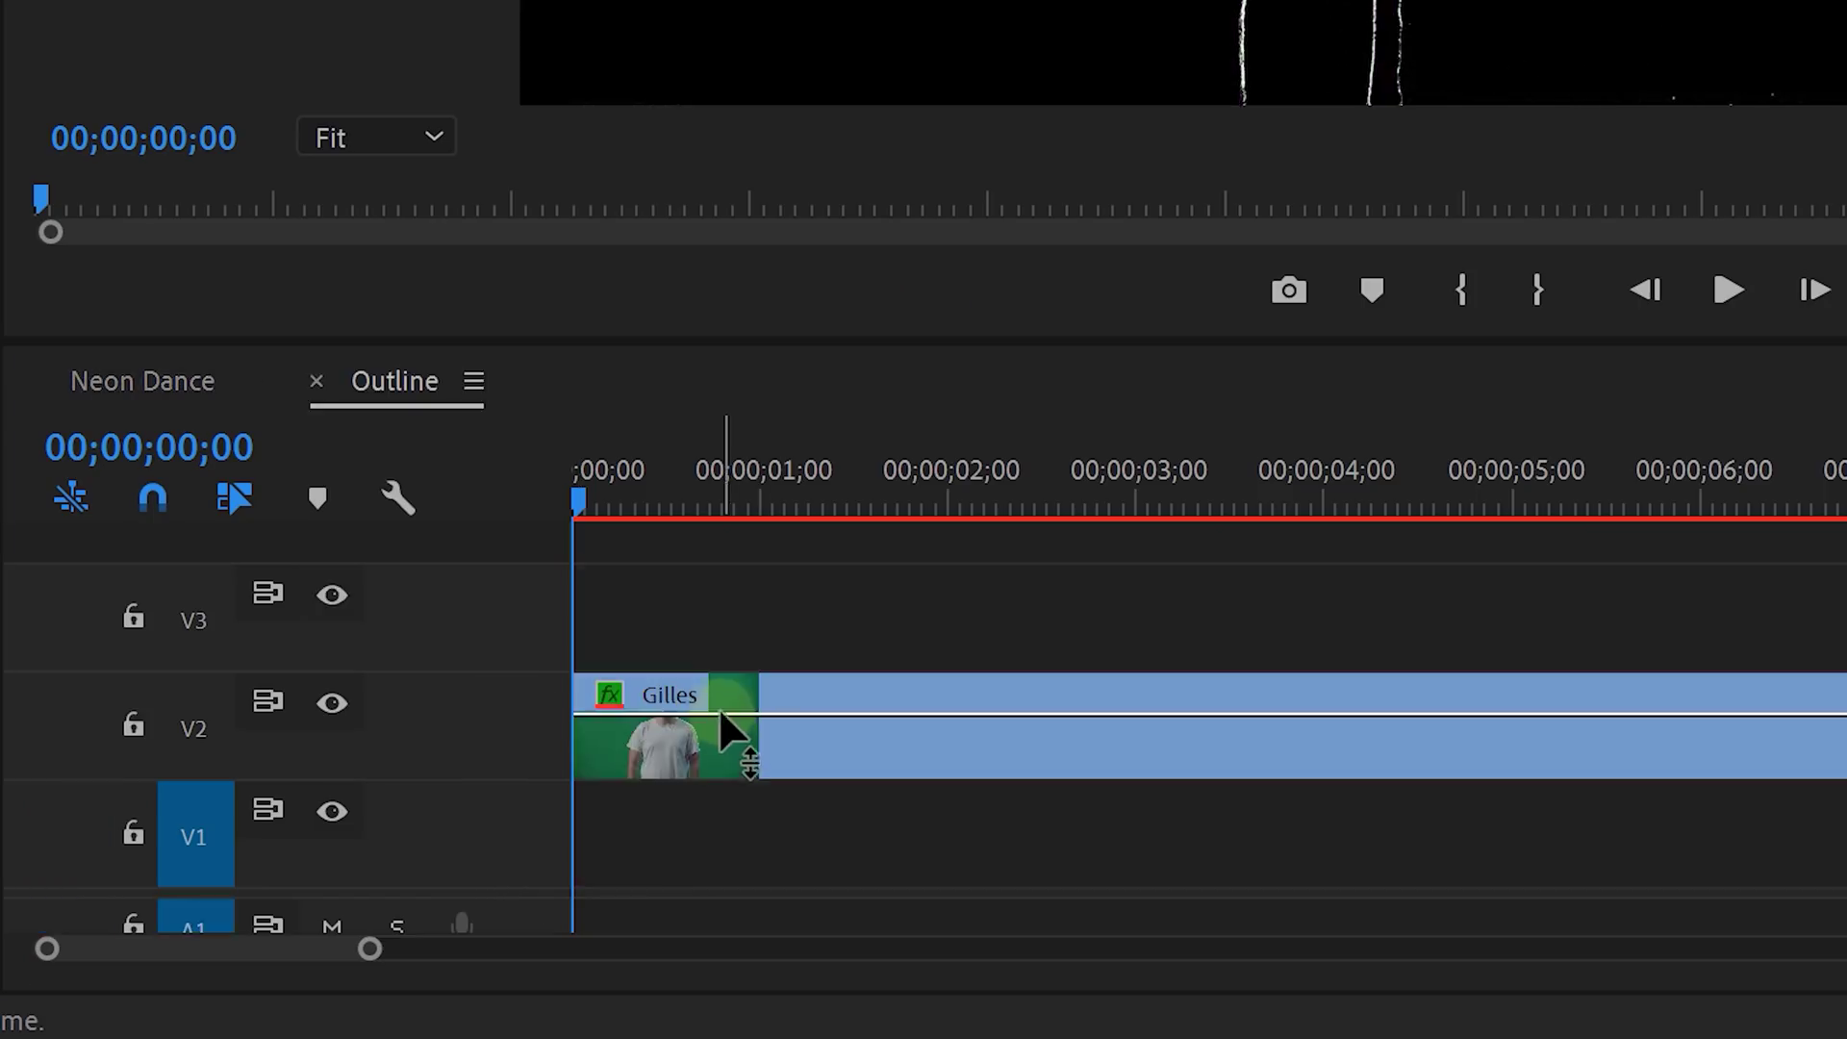
click(724, 752)
drag(734, 755, 720, 819)
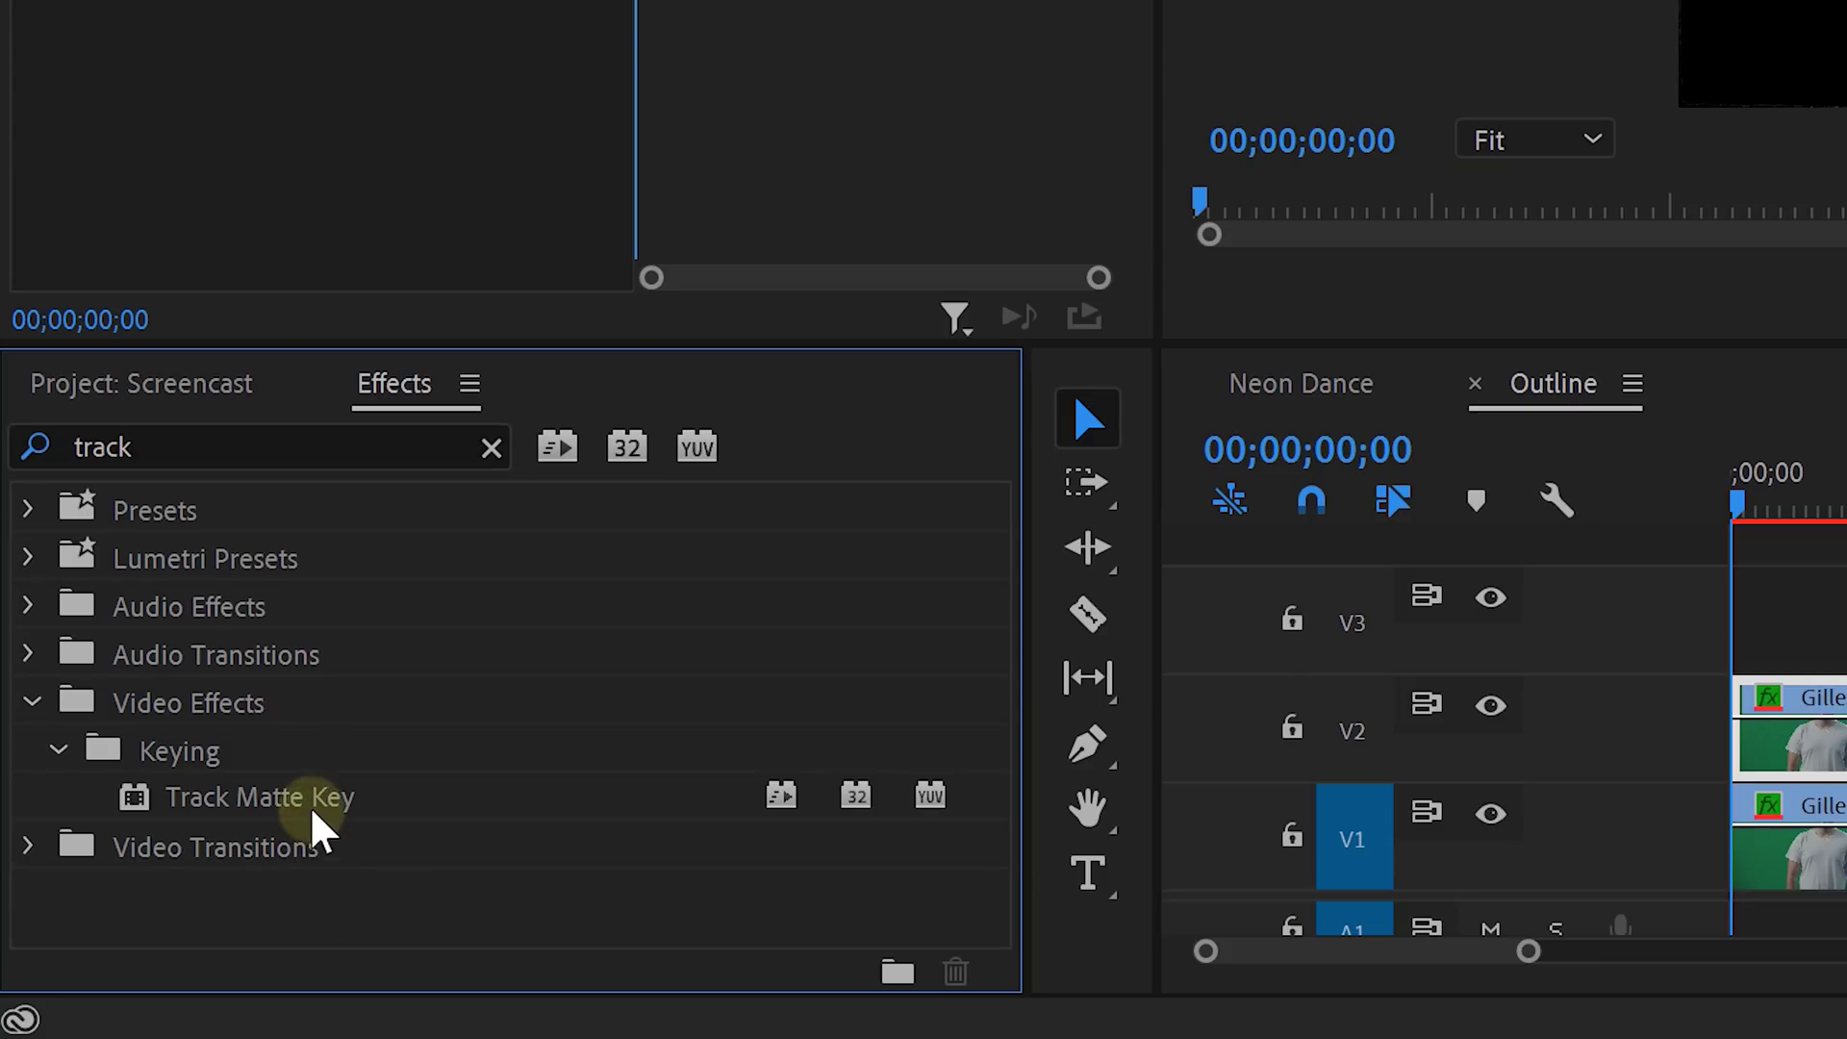
Step: Give the V1 copy a Track Matte Key using Video 2 with Matte Luma, checking via V2's visibility
click(245, 809)
drag(274, 812, 1728, 849)
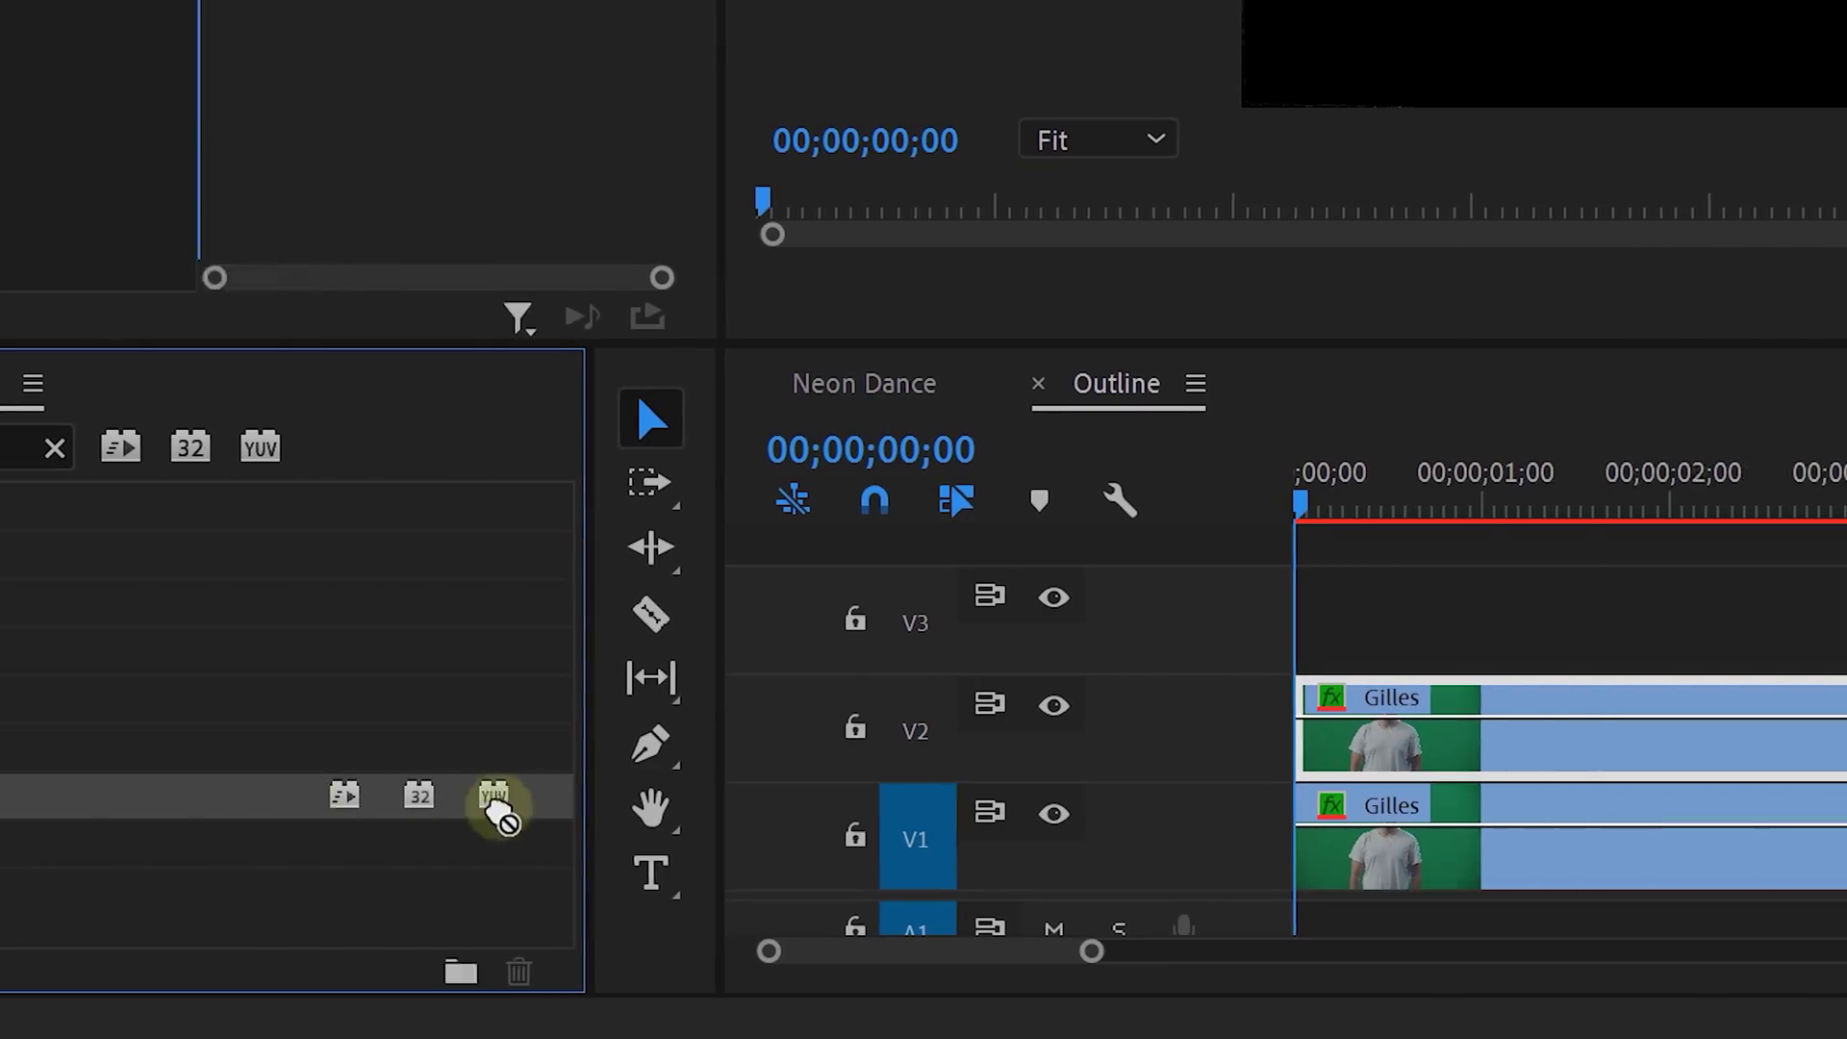
drag(875, 863, 875, 863)
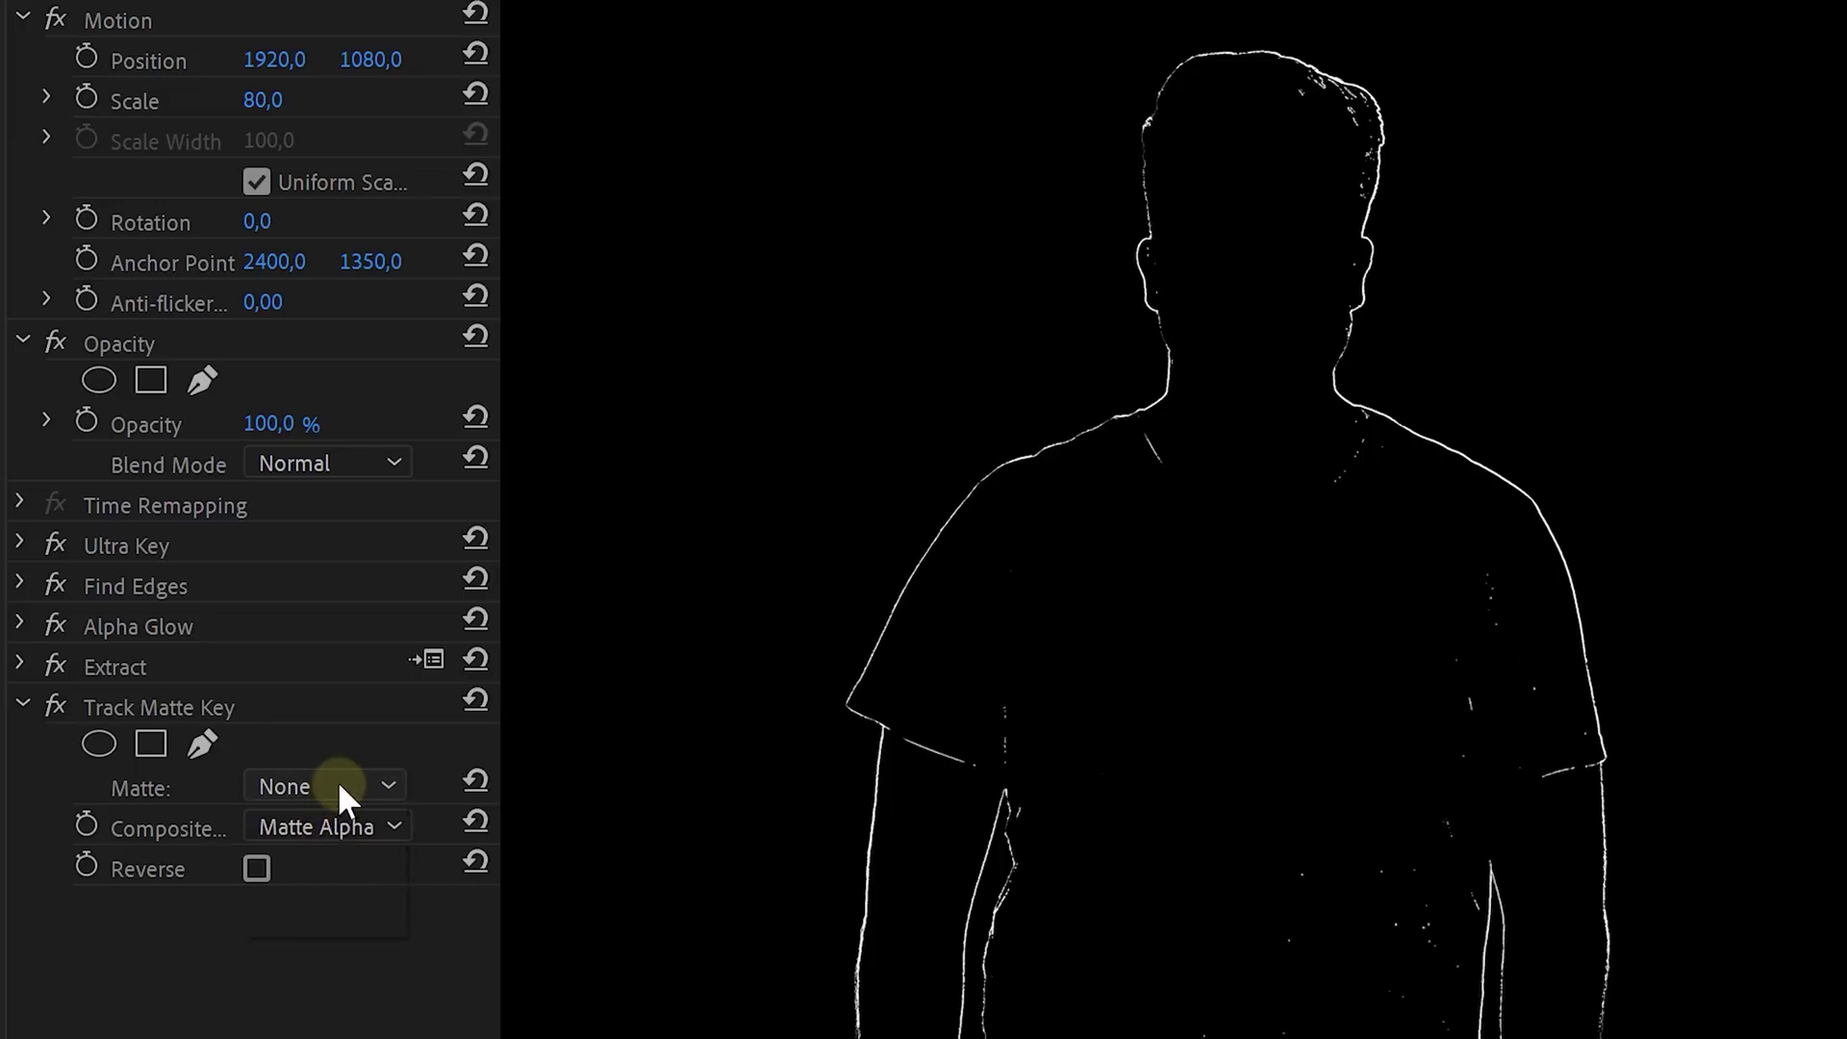
click(332, 785)
click(367, 914)
click(354, 826)
click(371, 906)
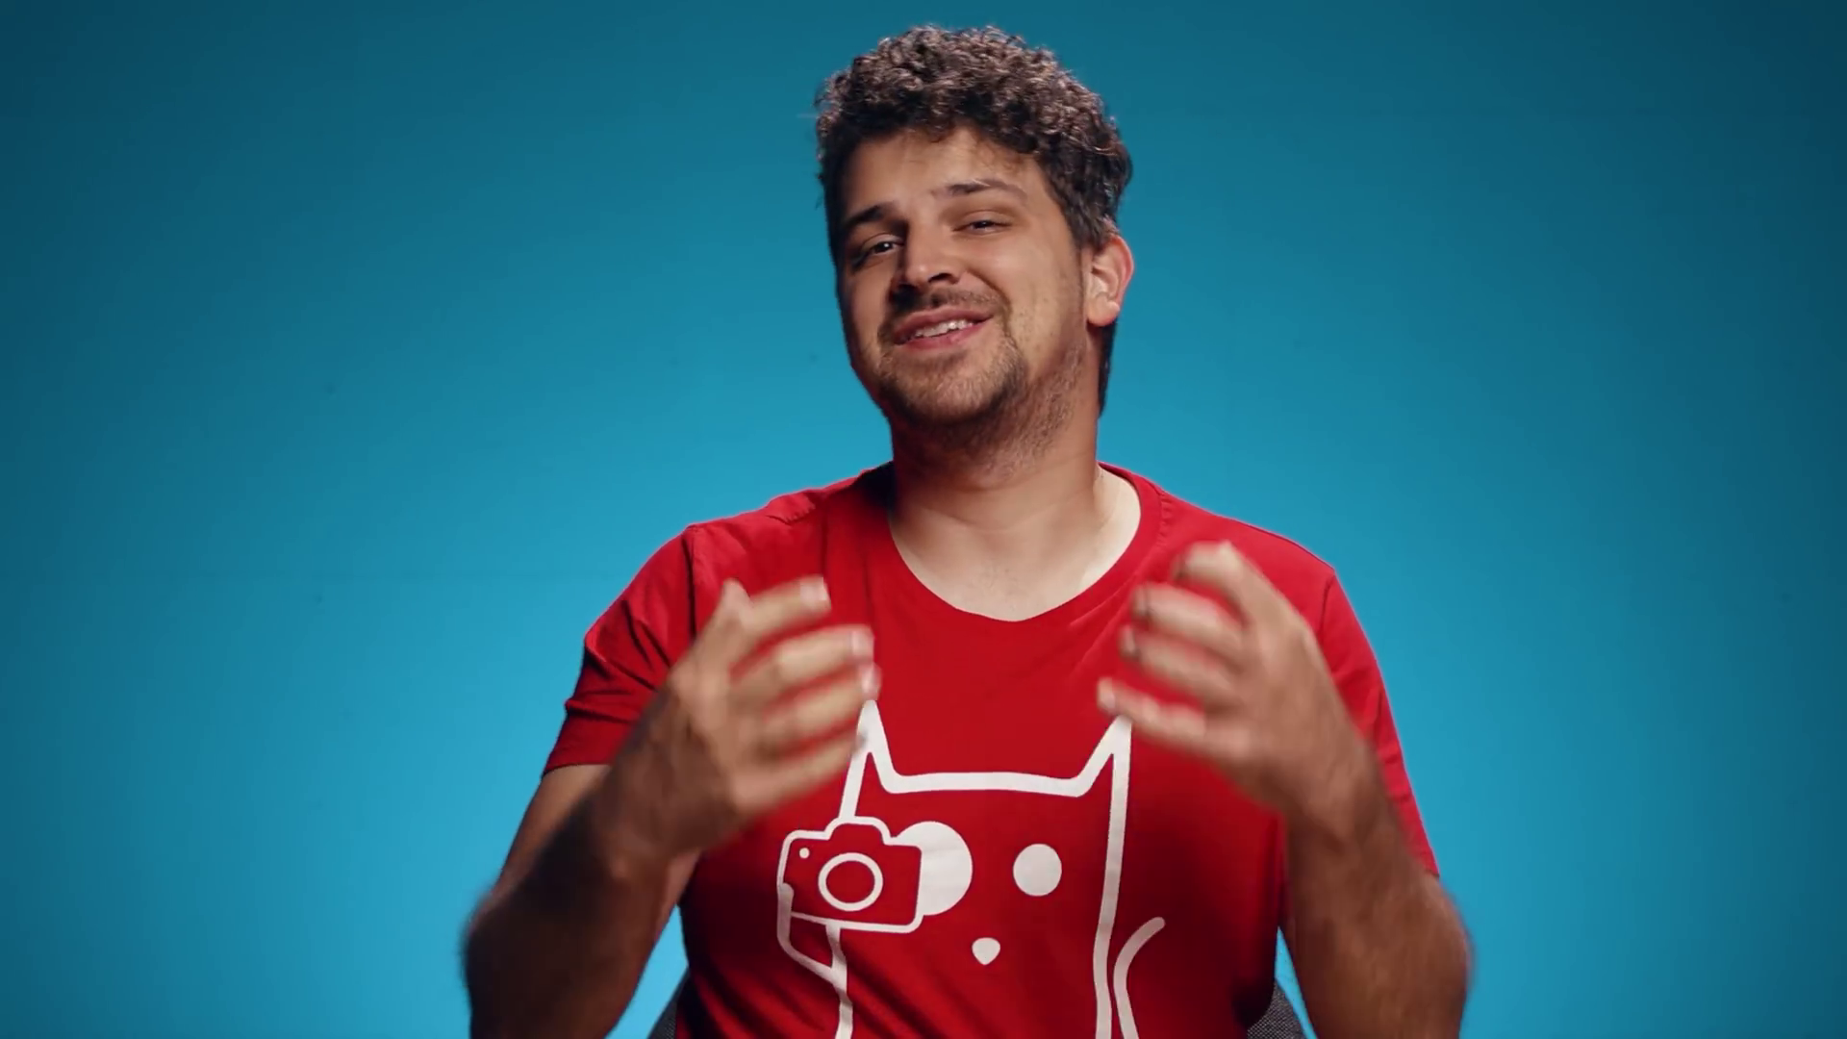
click(222, 849)
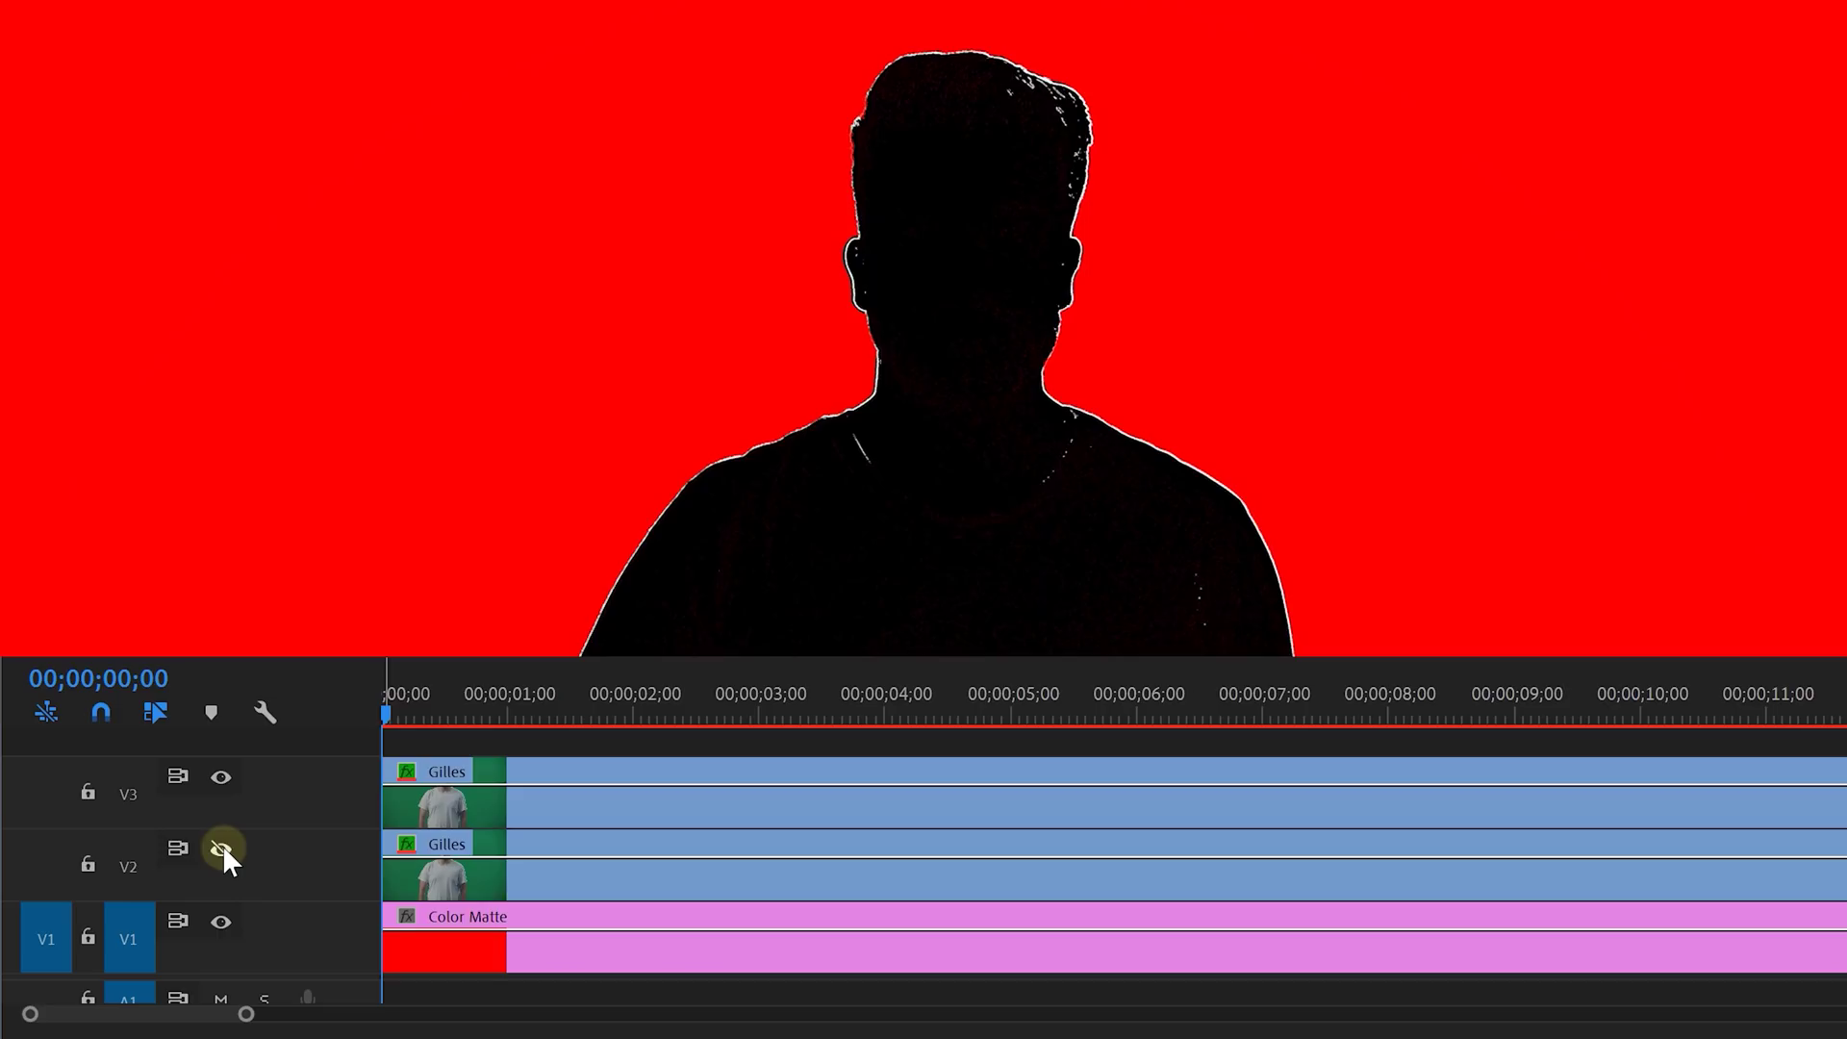
click(221, 849)
click(221, 849)
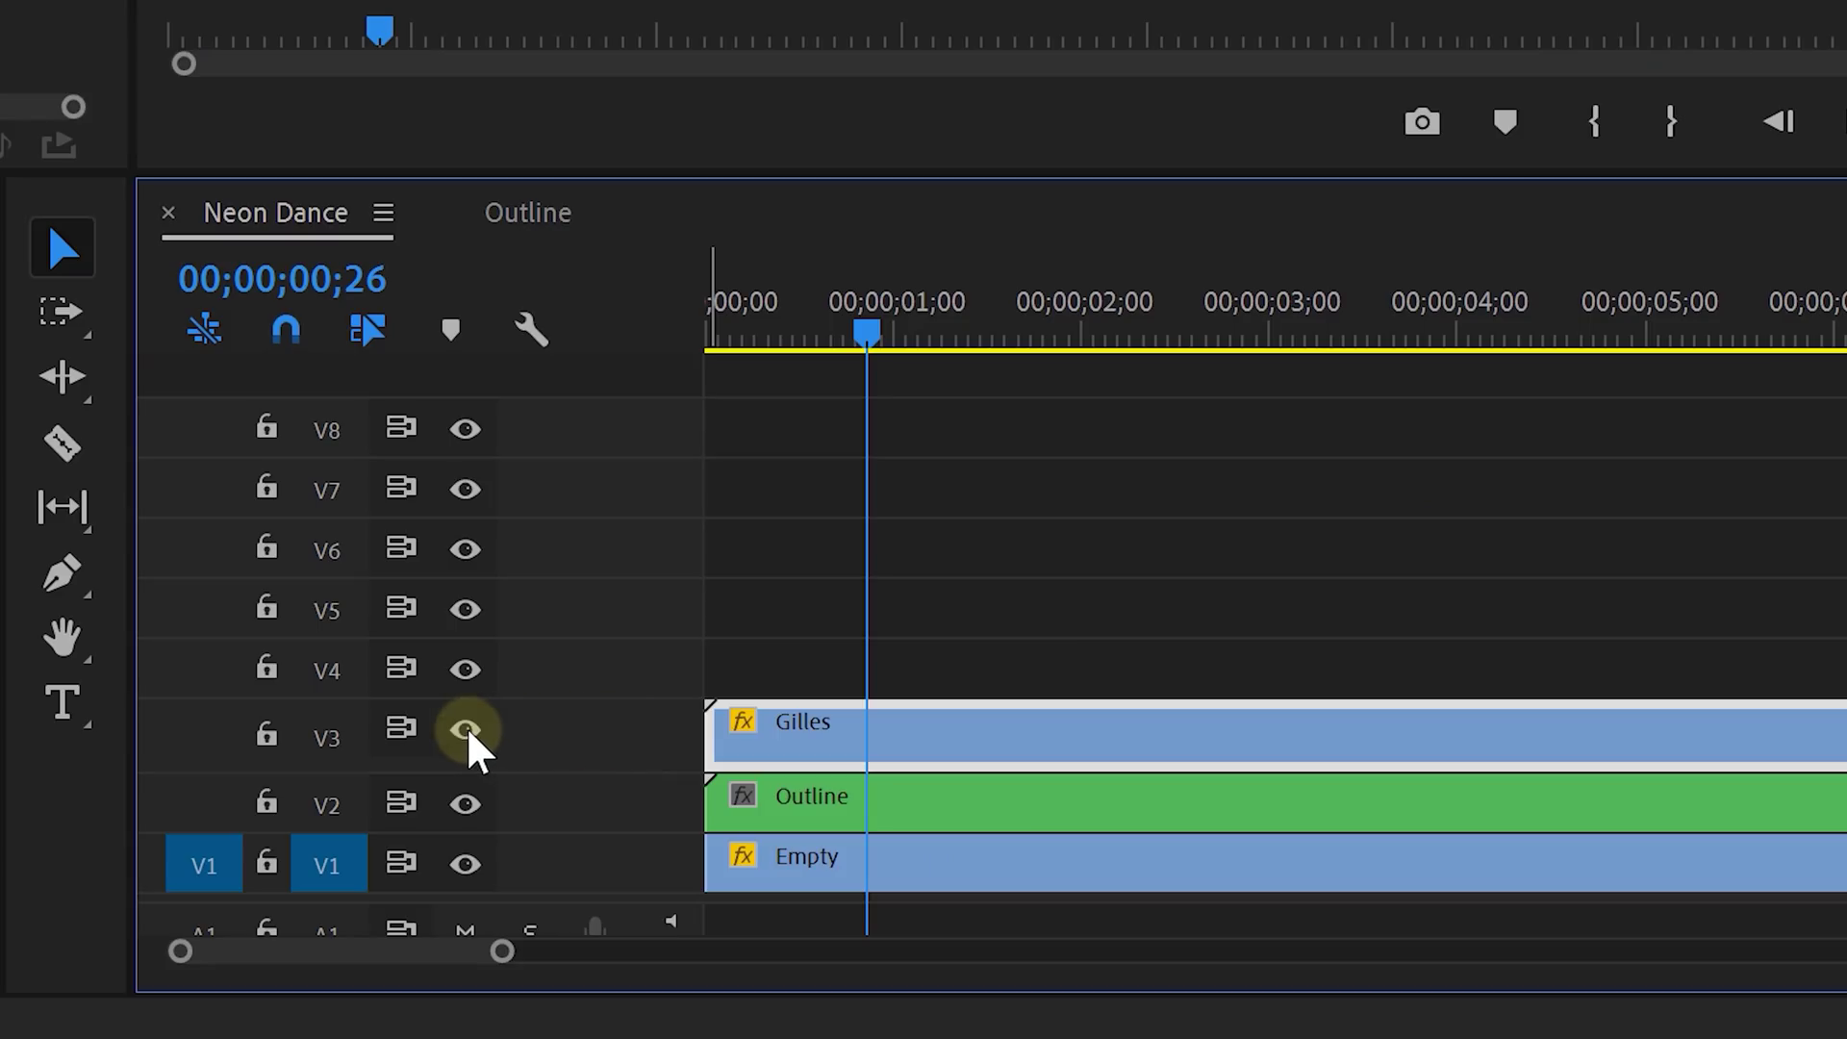
Step: Move Gilles up to V8 and Outline to V7, then apply Tint to the Outline clip
drag(953, 760, 923, 457)
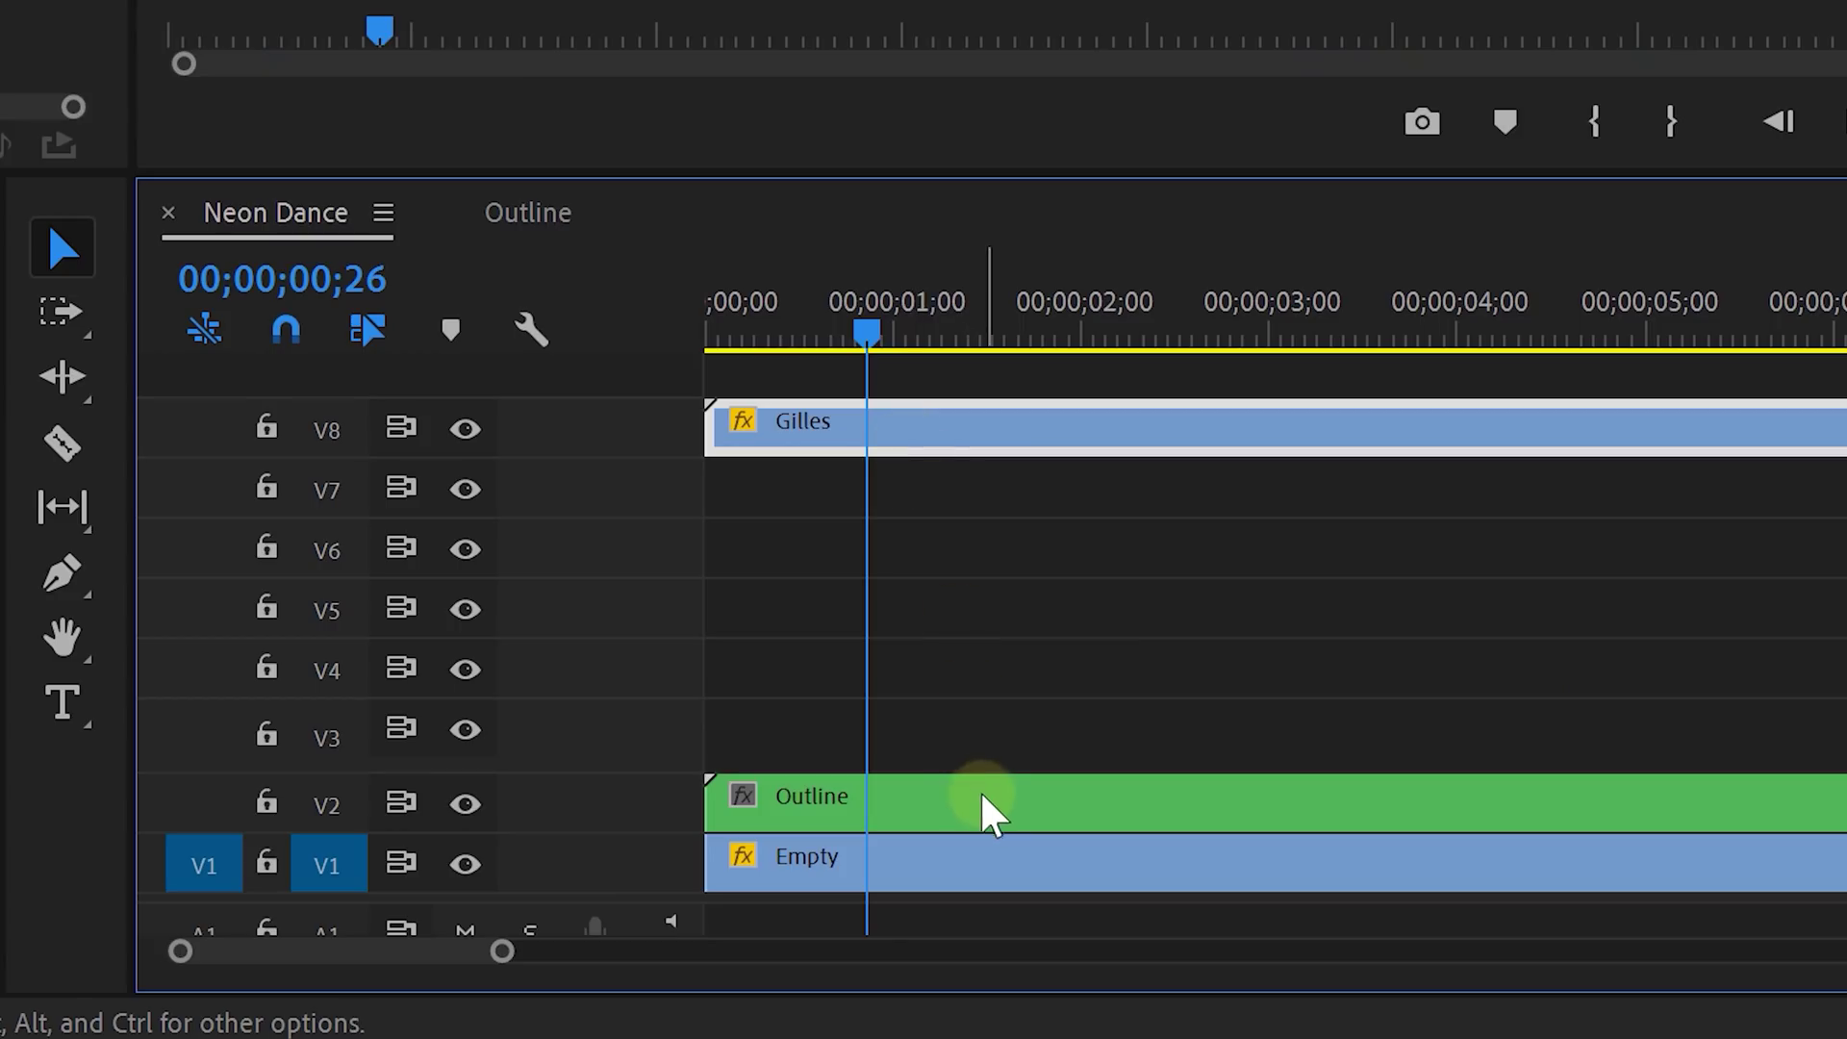
drag(983, 799, 940, 505)
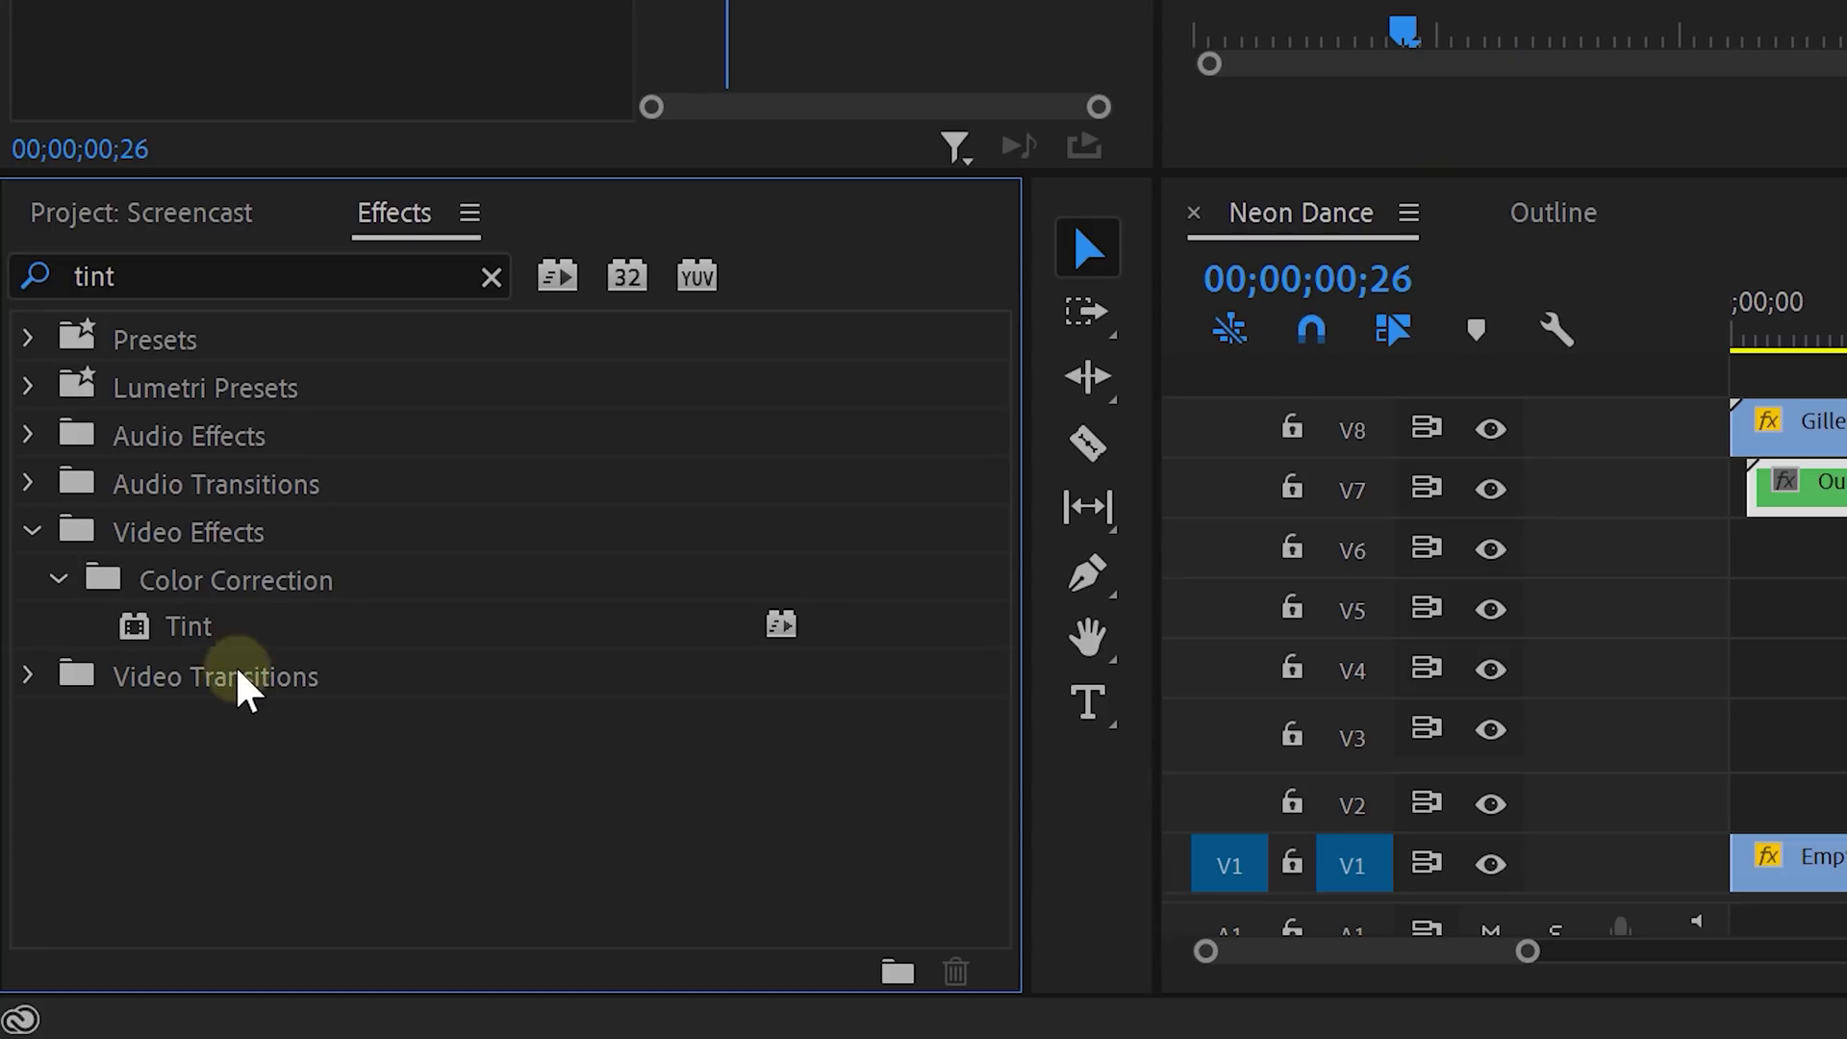
click(228, 633)
drag(213, 654, 1843, 496)
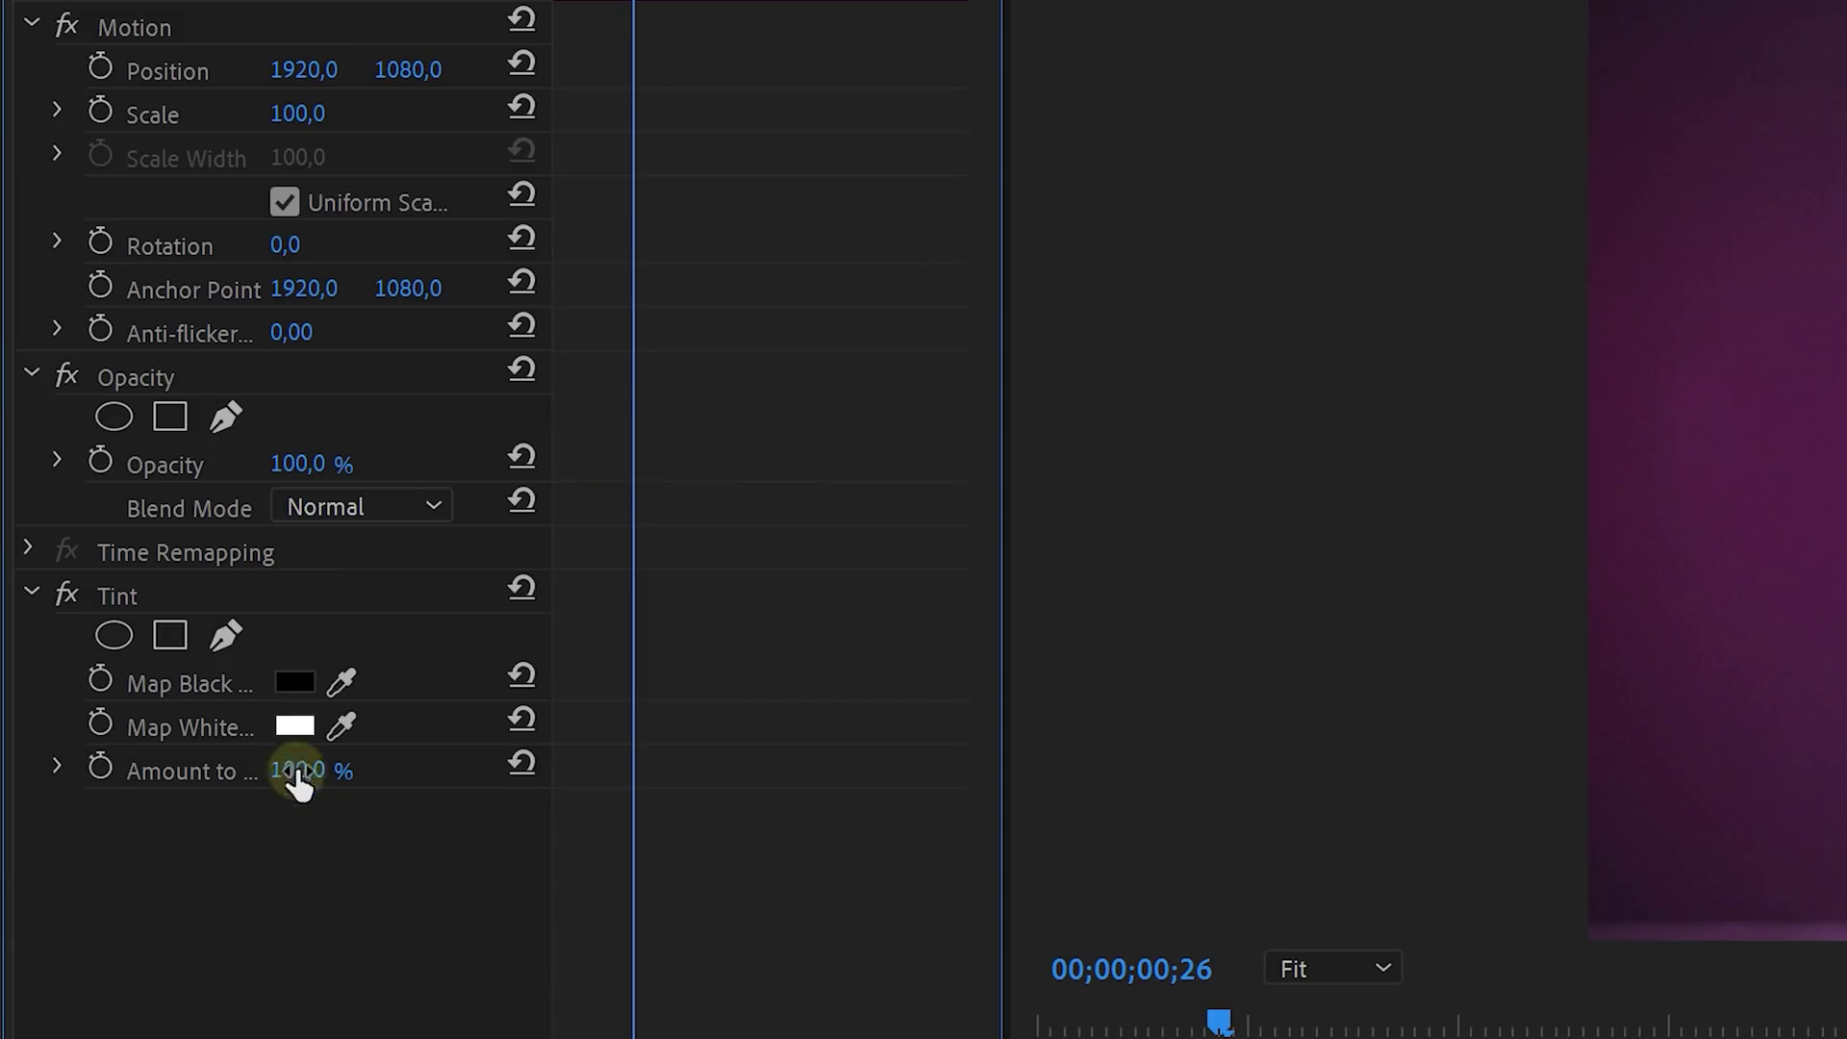
Step: Map the Tint's white to light purple C39BF8 and drag VR Glow toward the Outline clip
click(294, 726)
drag(1135, 379, 1158, 755)
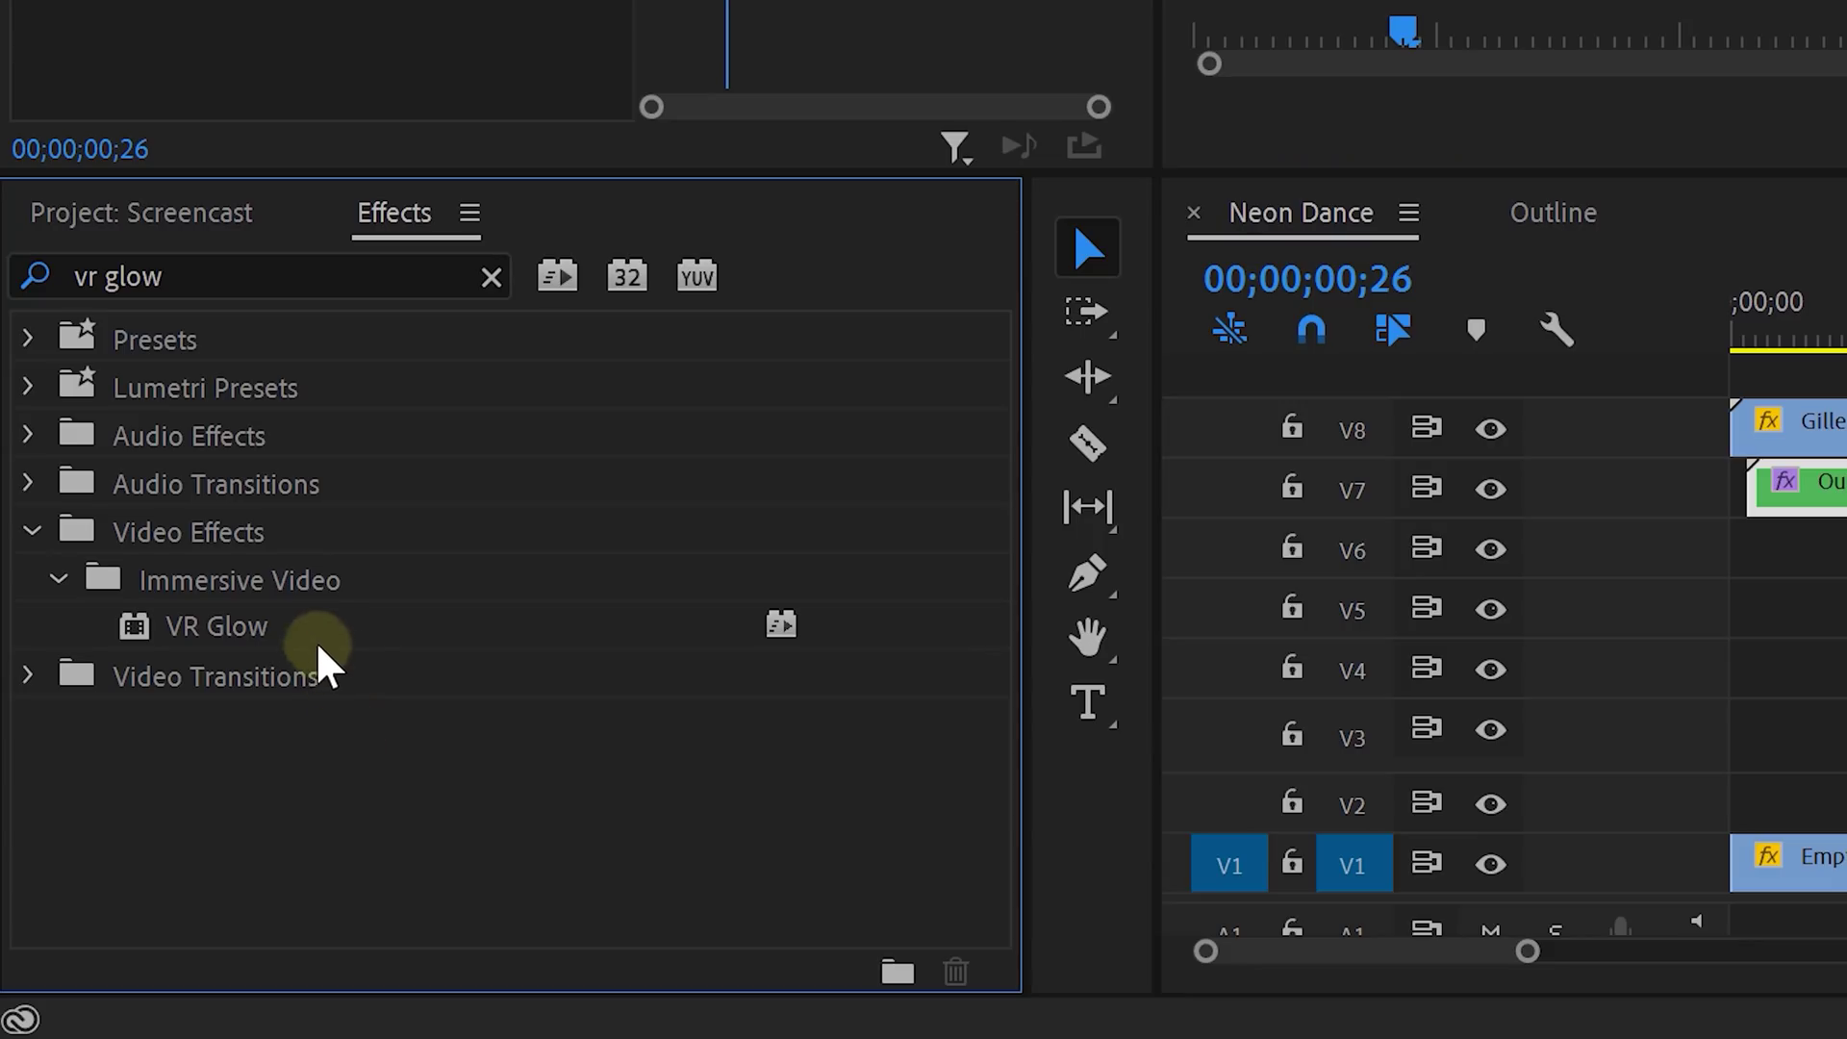
drag(320, 645, 1843, 486)
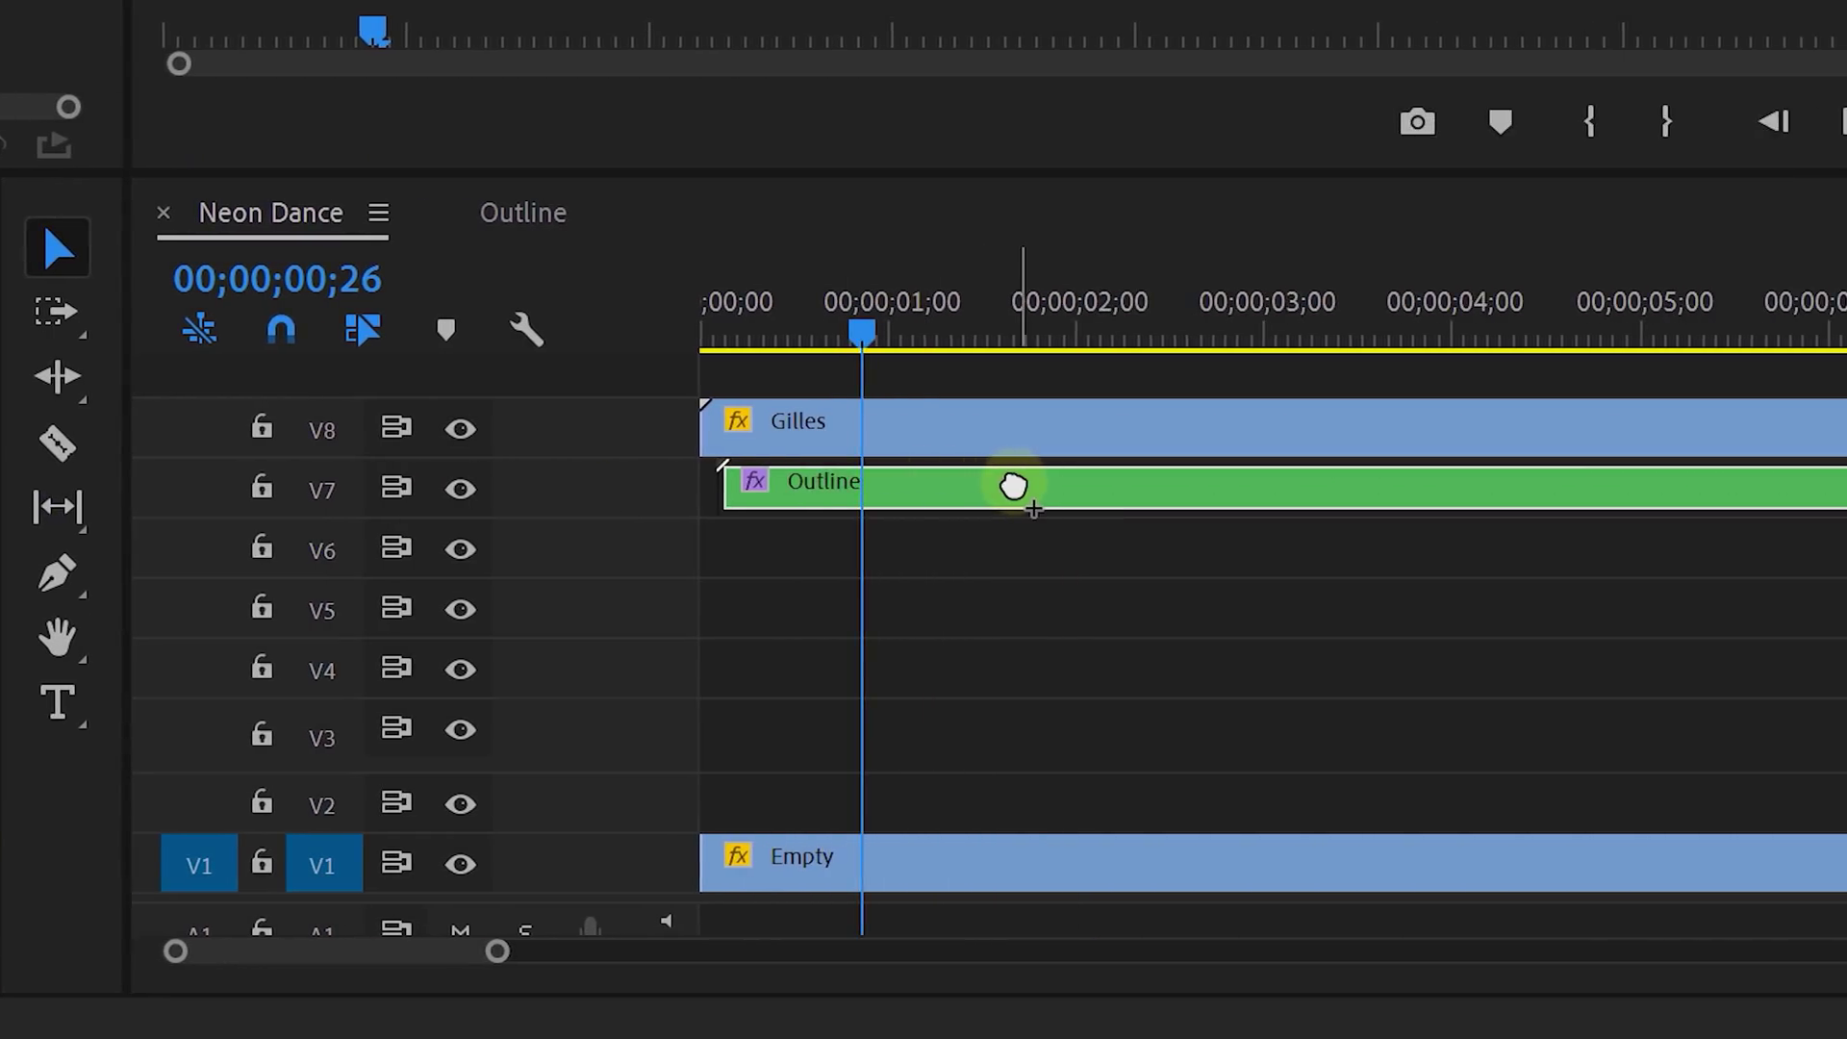
Step: Drop VR Glow onto the Outline clip and scrub its Glow Radius down to 66
drag(1013, 496, 1013, 495)
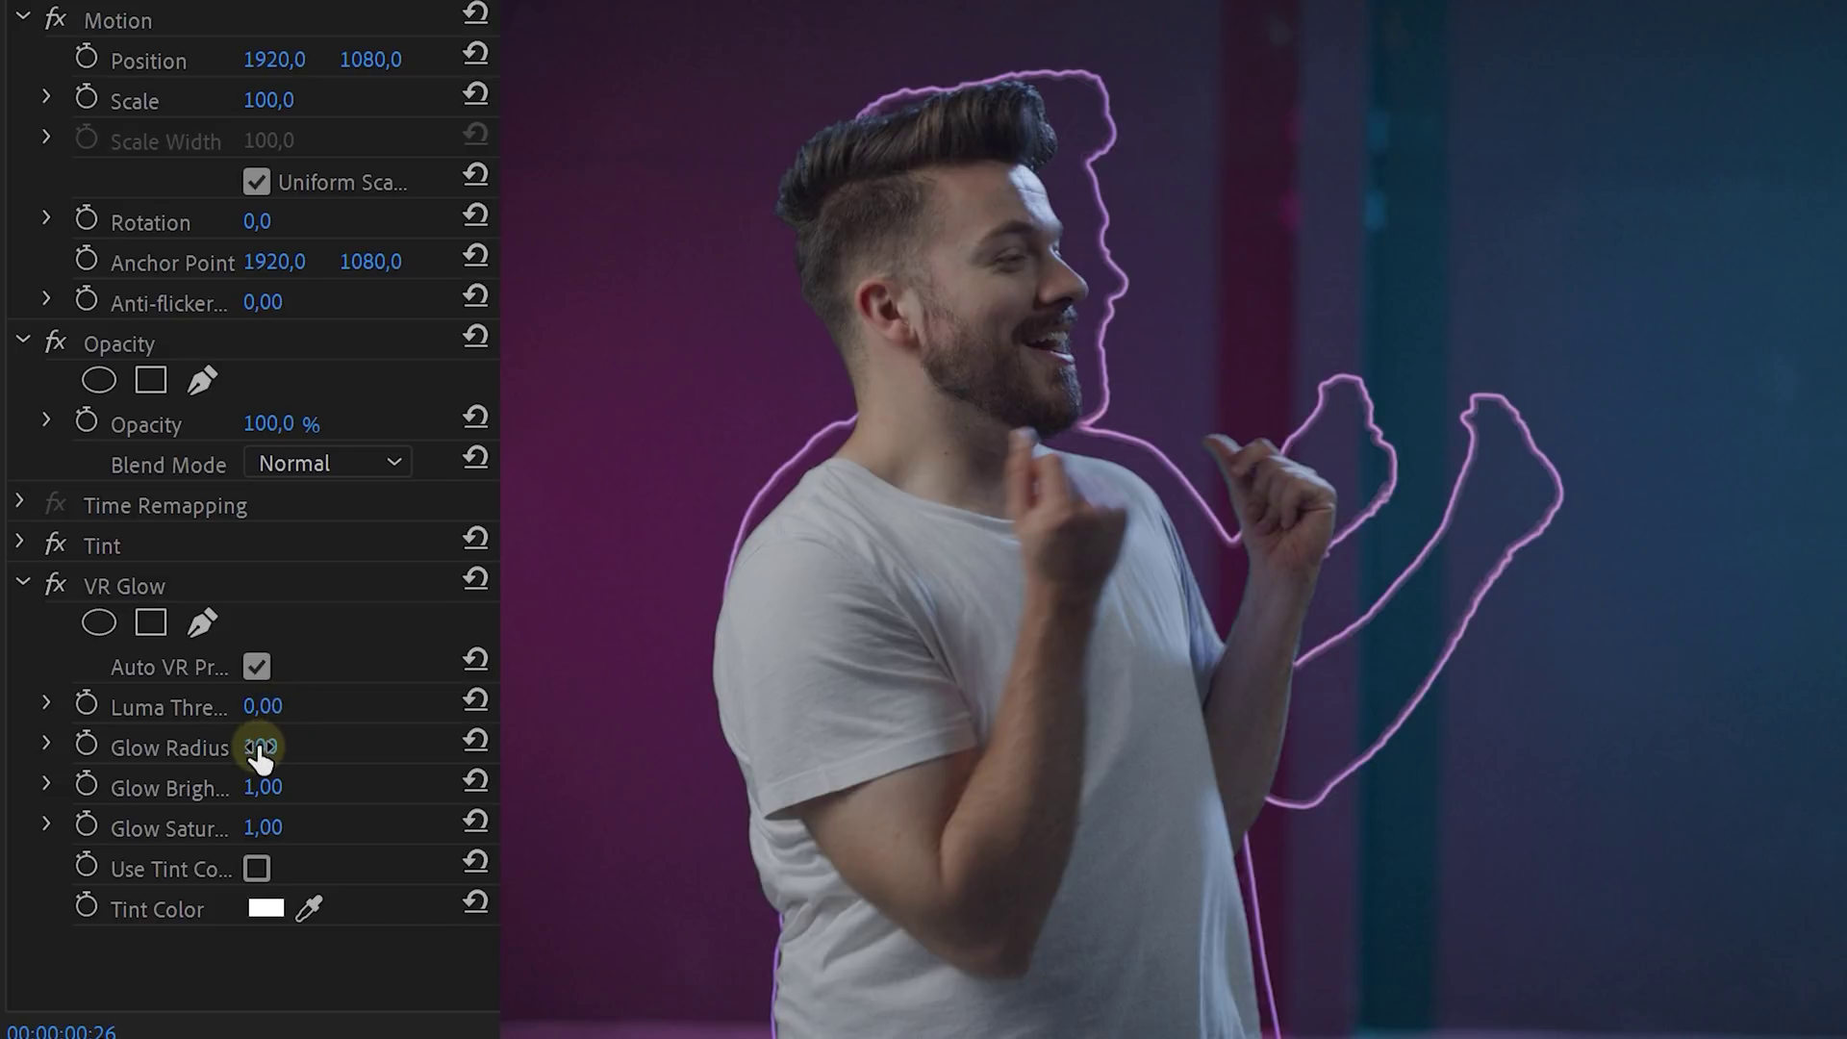
drag(221, 751, 301, 829)
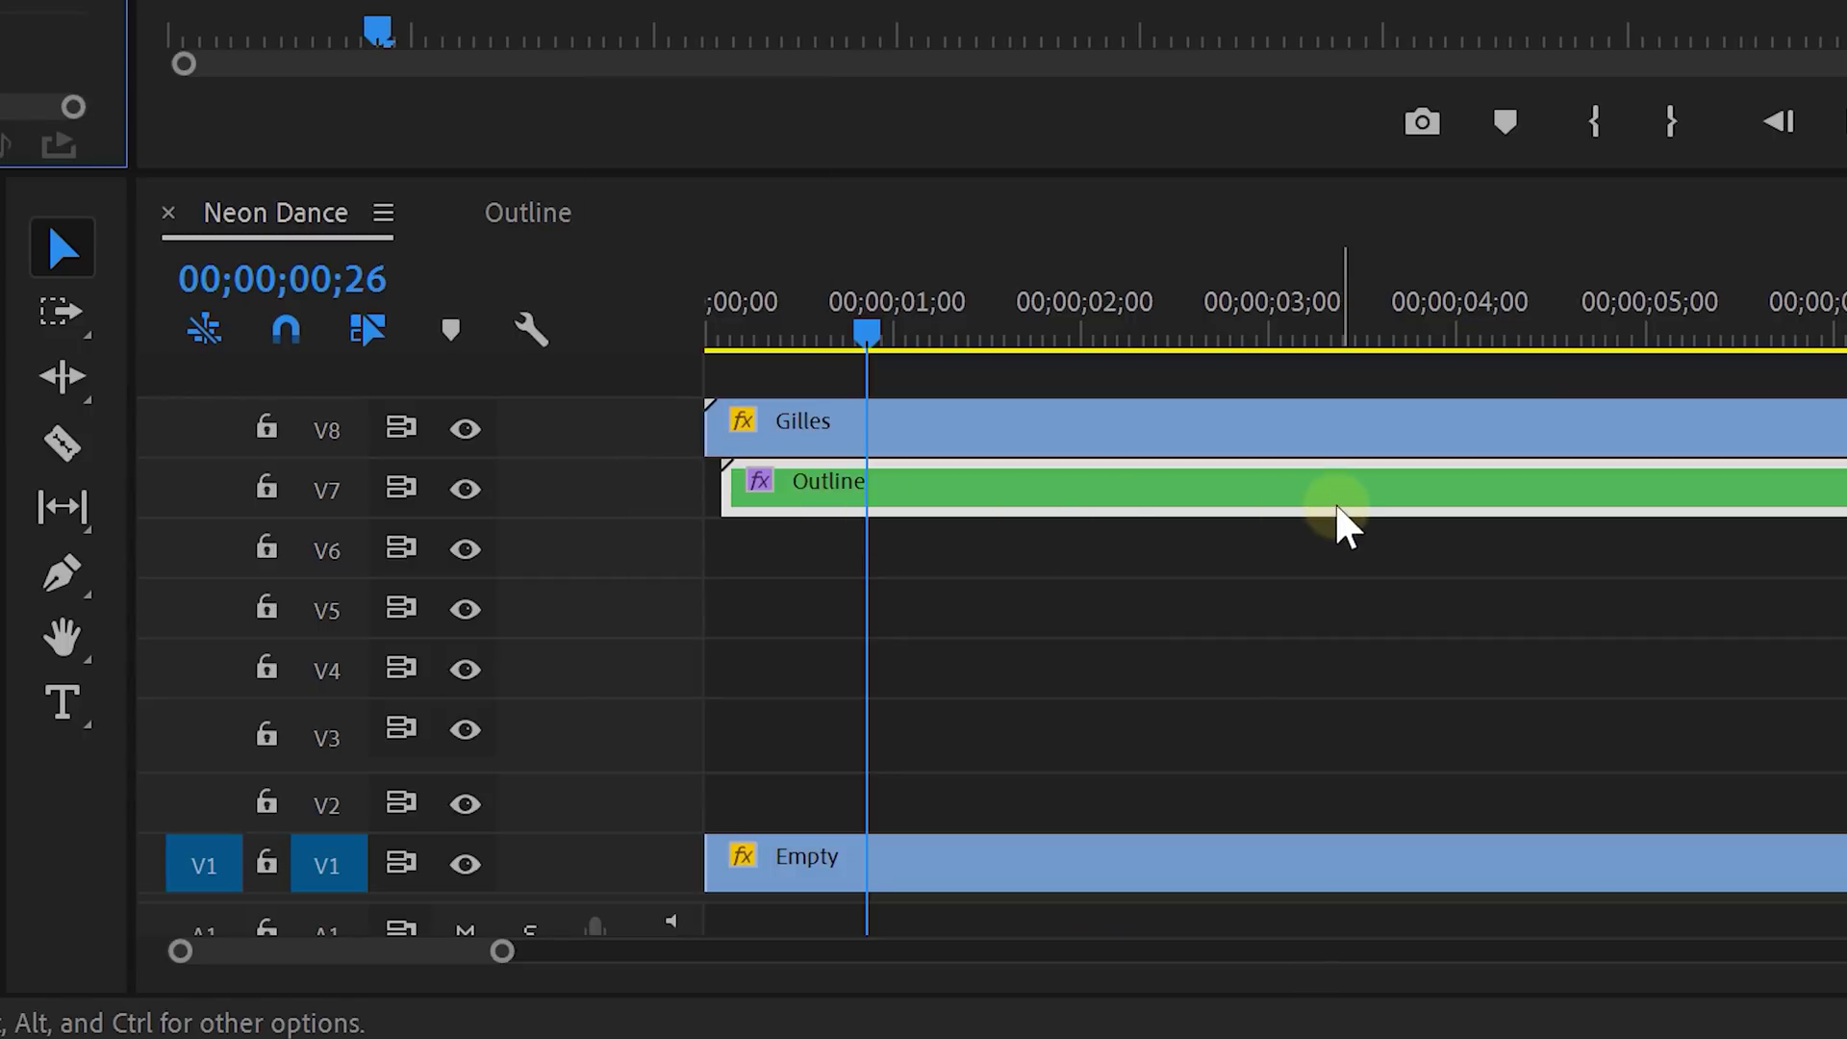
Step: Alt-copy the Outline clip to V6, then give that copy Gaussian Blur 64 and 40% opacity
alt+click(1315, 501)
drag(1312, 525, 1312, 546)
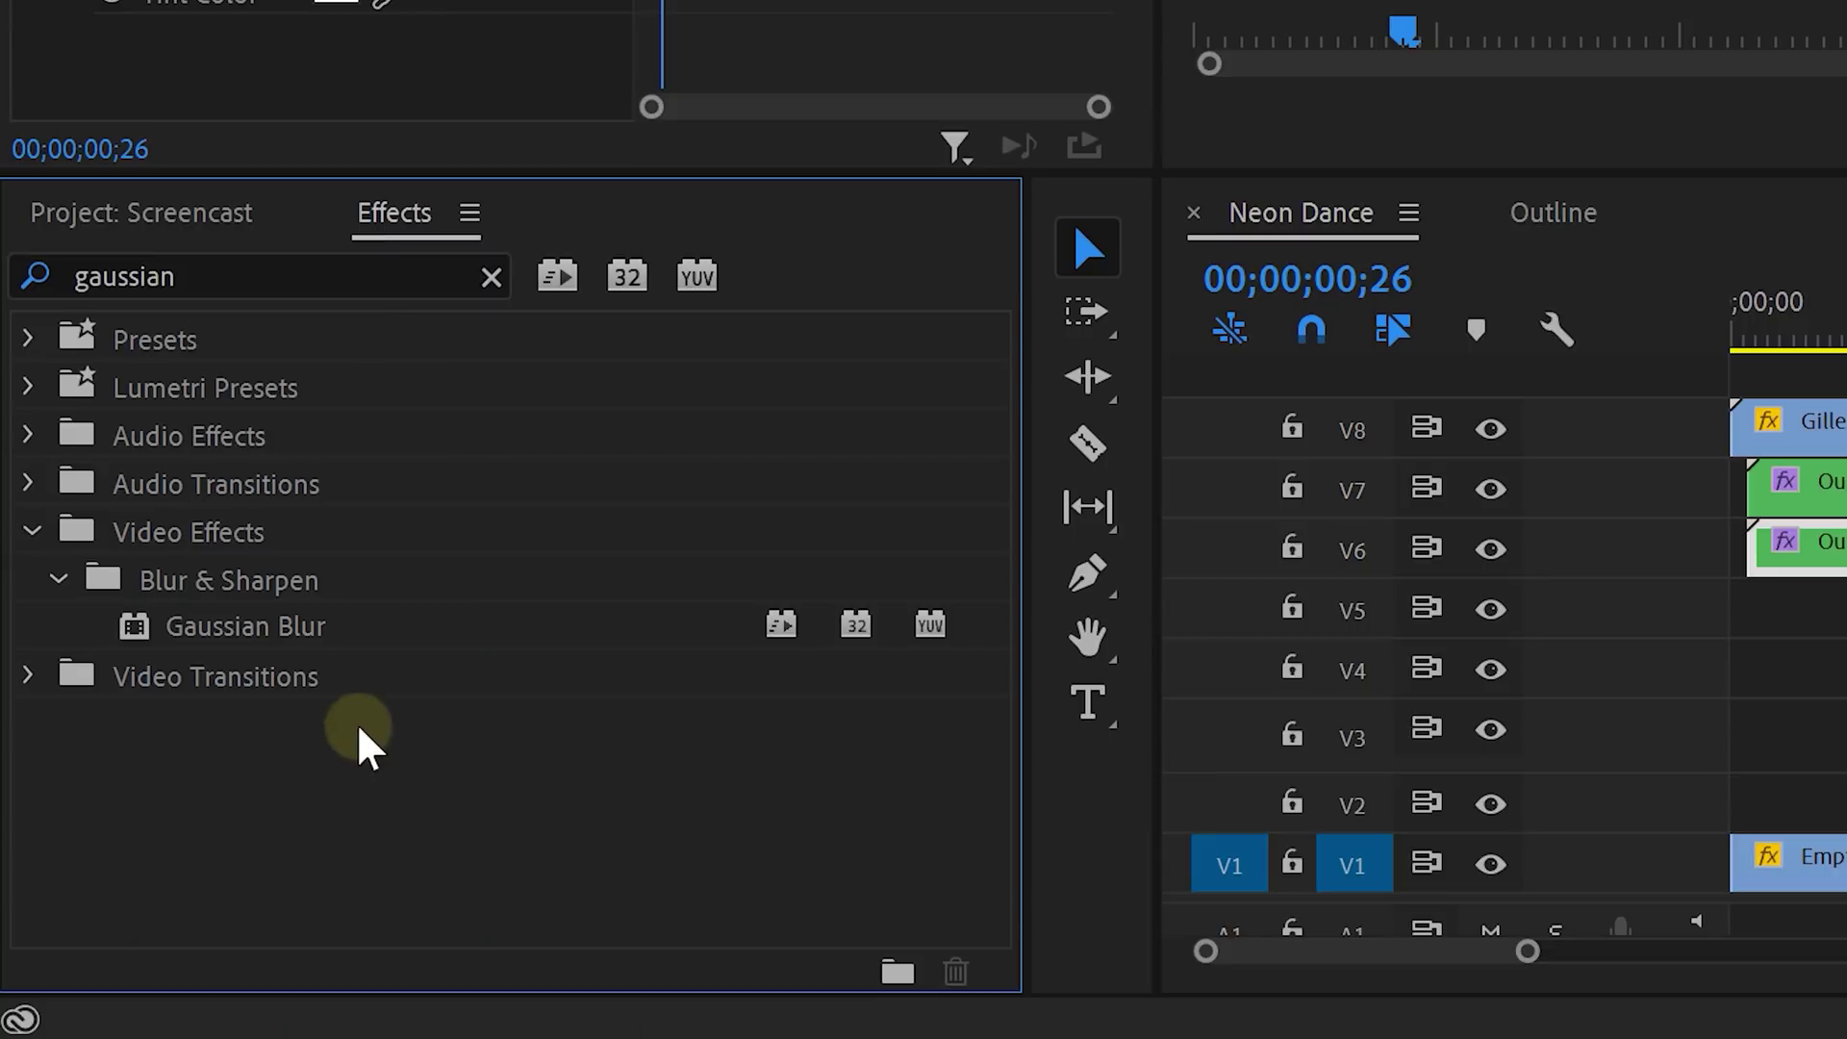
drag(317, 627, 900, 558)
drag(1205, 558, 1329, 568)
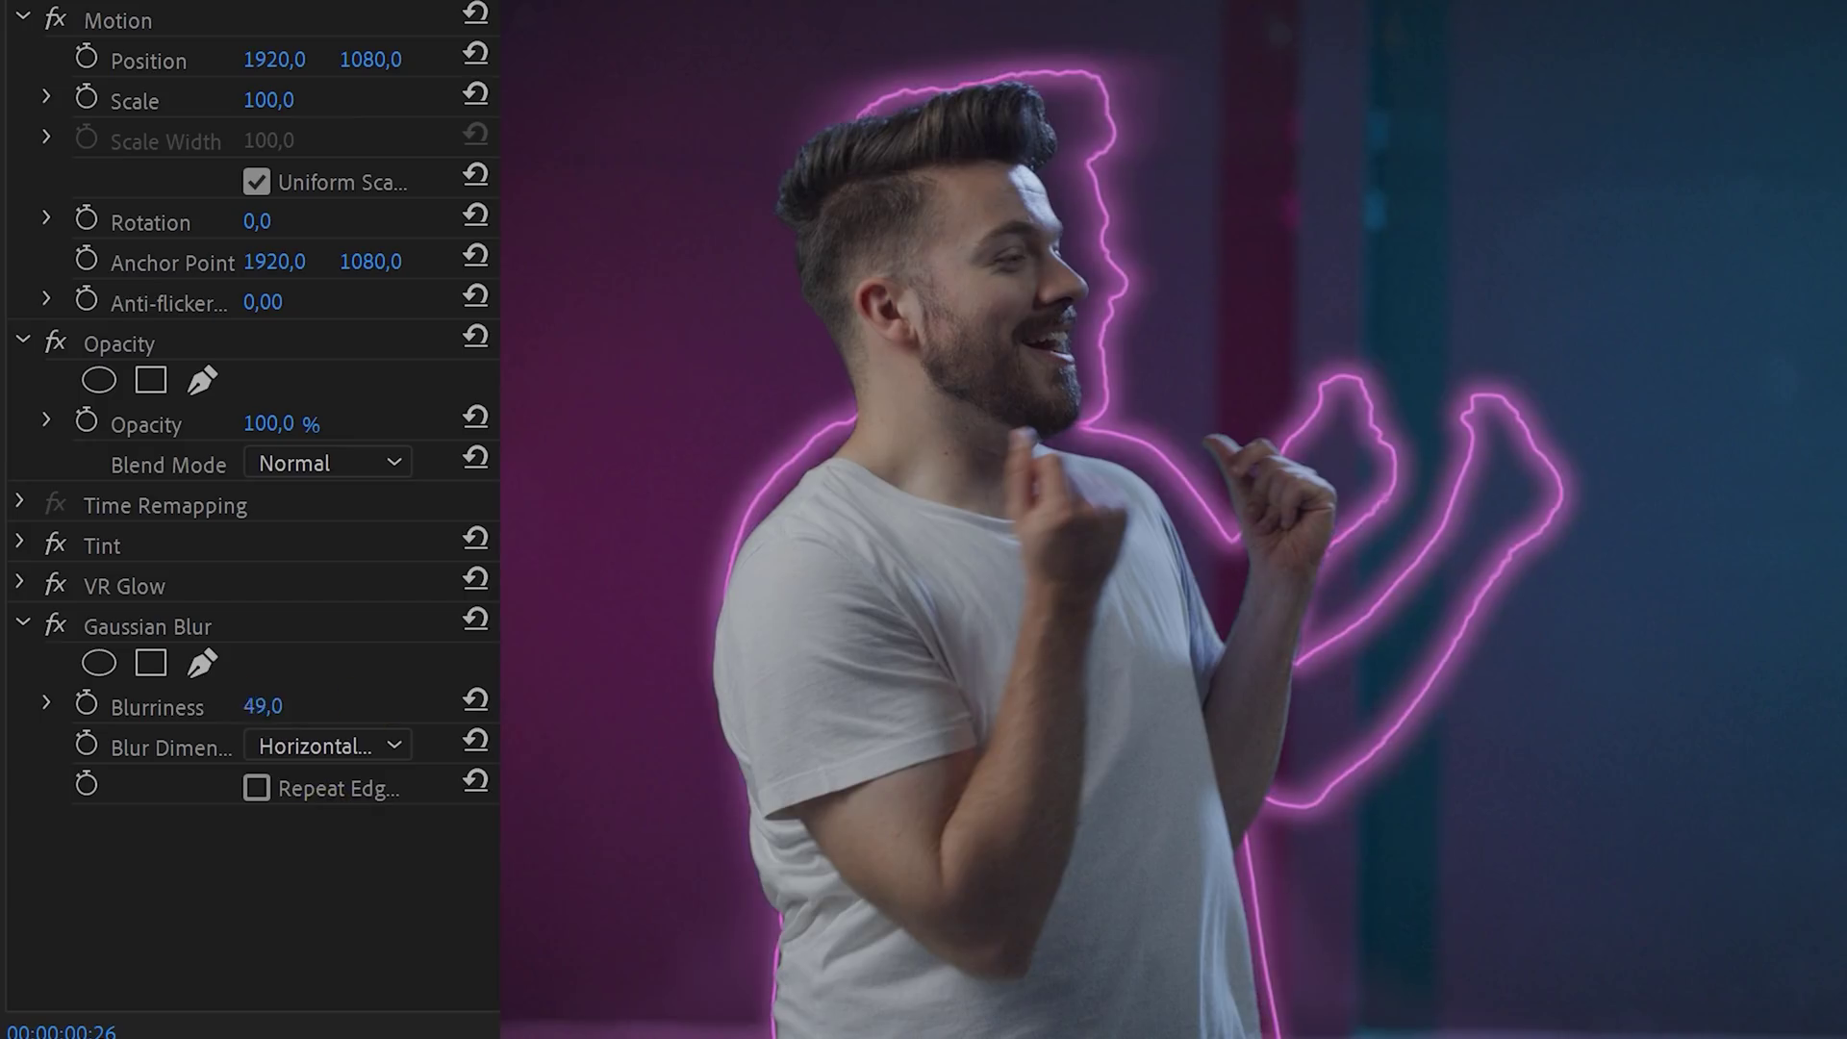
drag(255, 707, 330, 701)
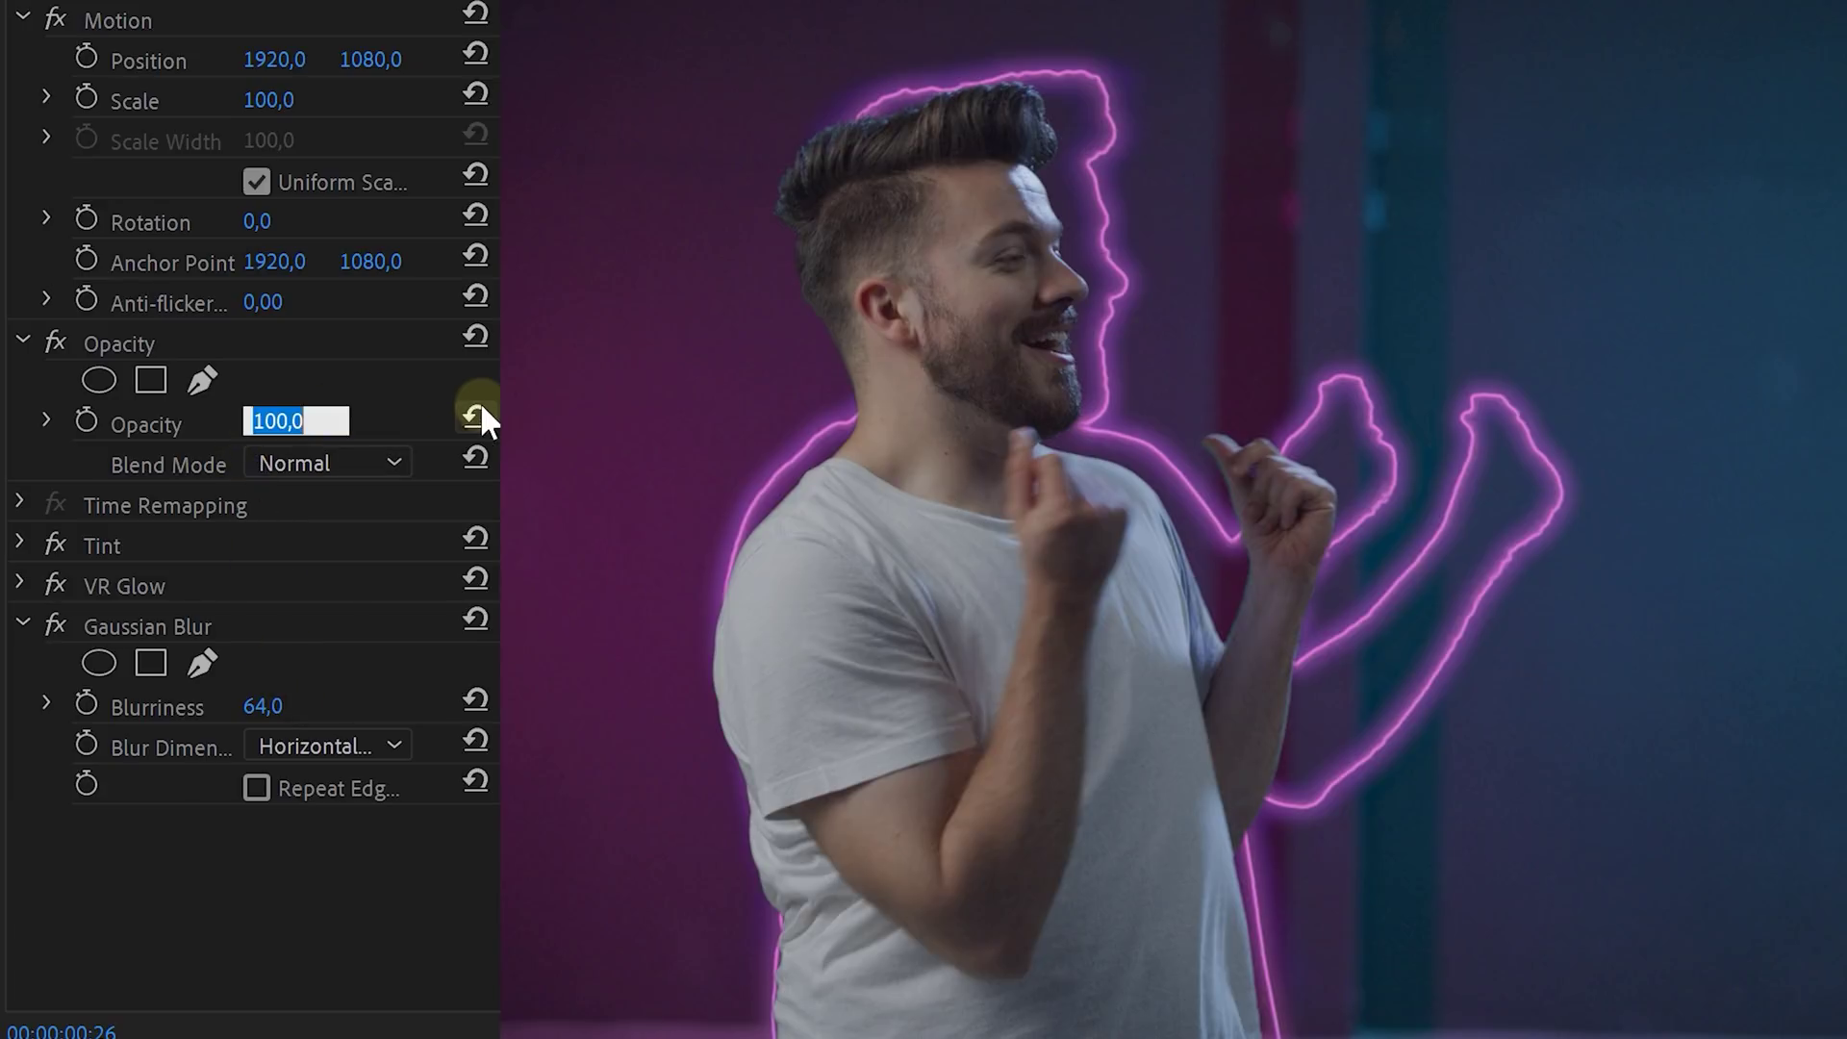
text(40)
key(Return)
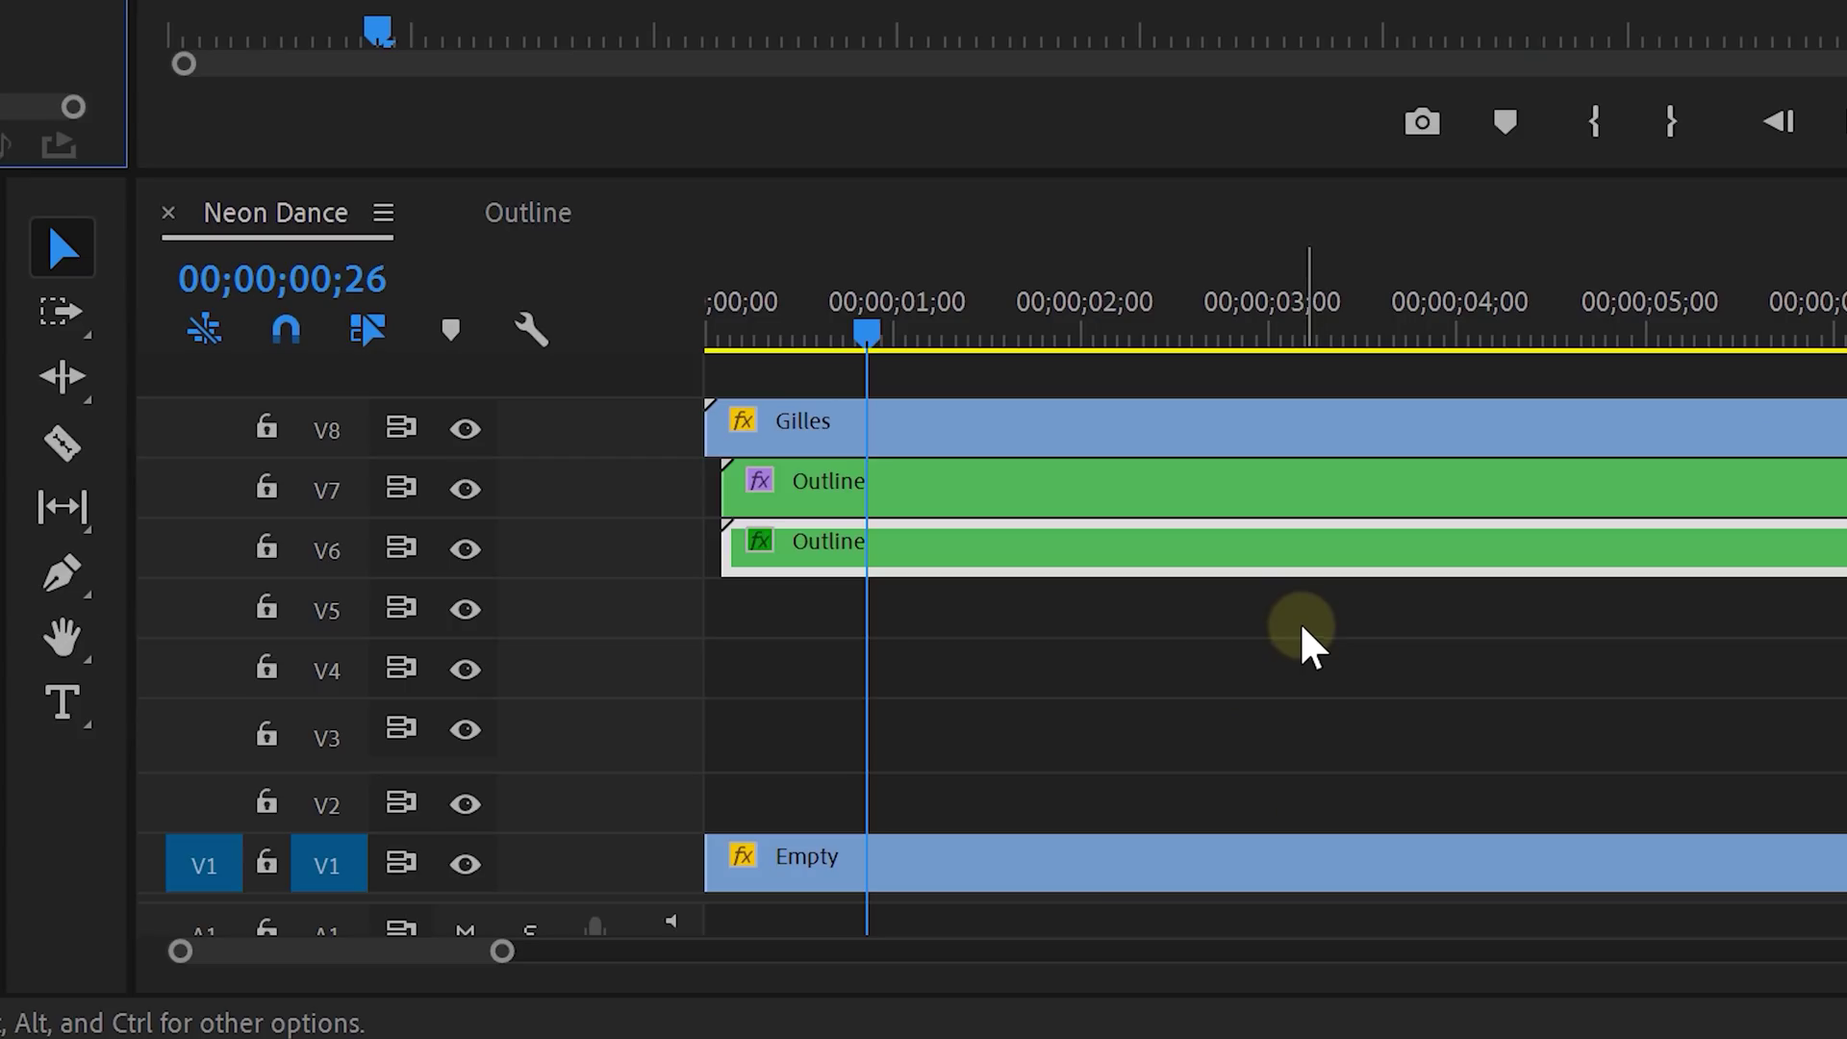
Step: Duplicate the V7/V6 Outline clips onto V5/V4 and delay them to start at frame 3
click(1278, 586)
click(1279, 558)
shift+click(1263, 500)
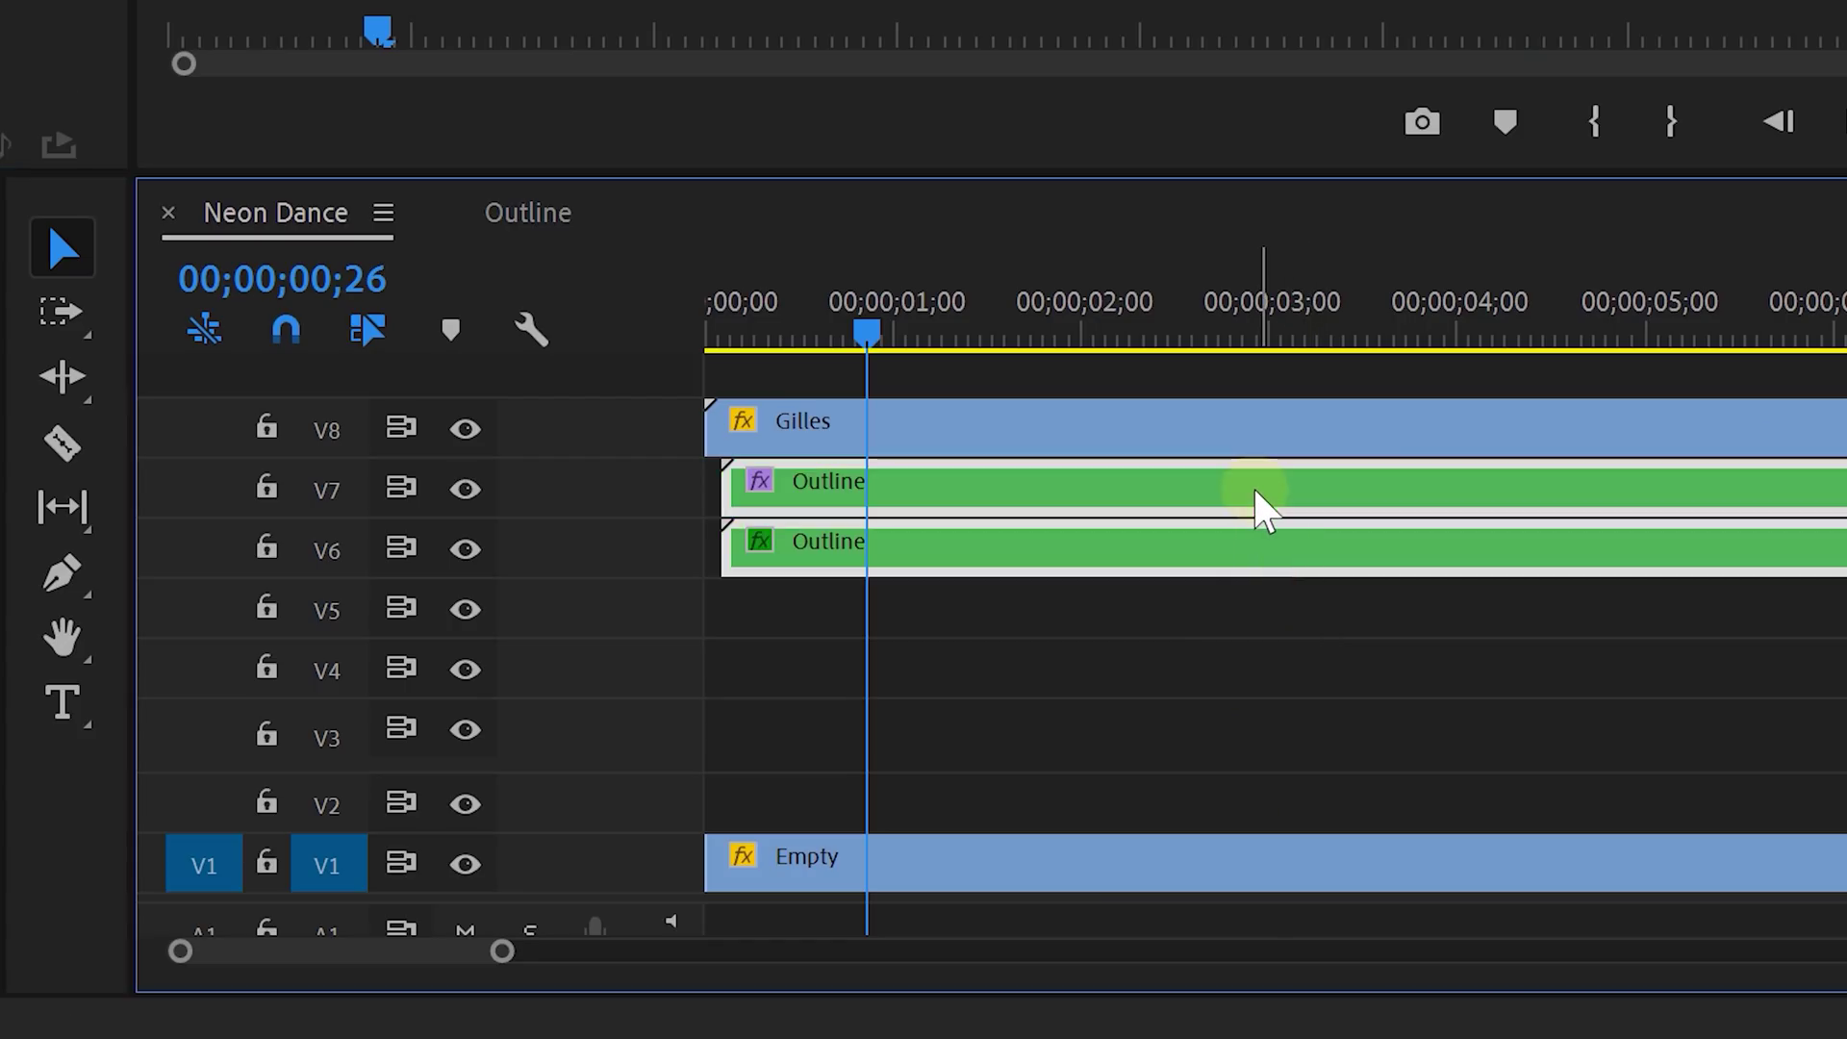
drag(1244, 589, 1273, 681)
click(1250, 672)
shift+click(1241, 620)
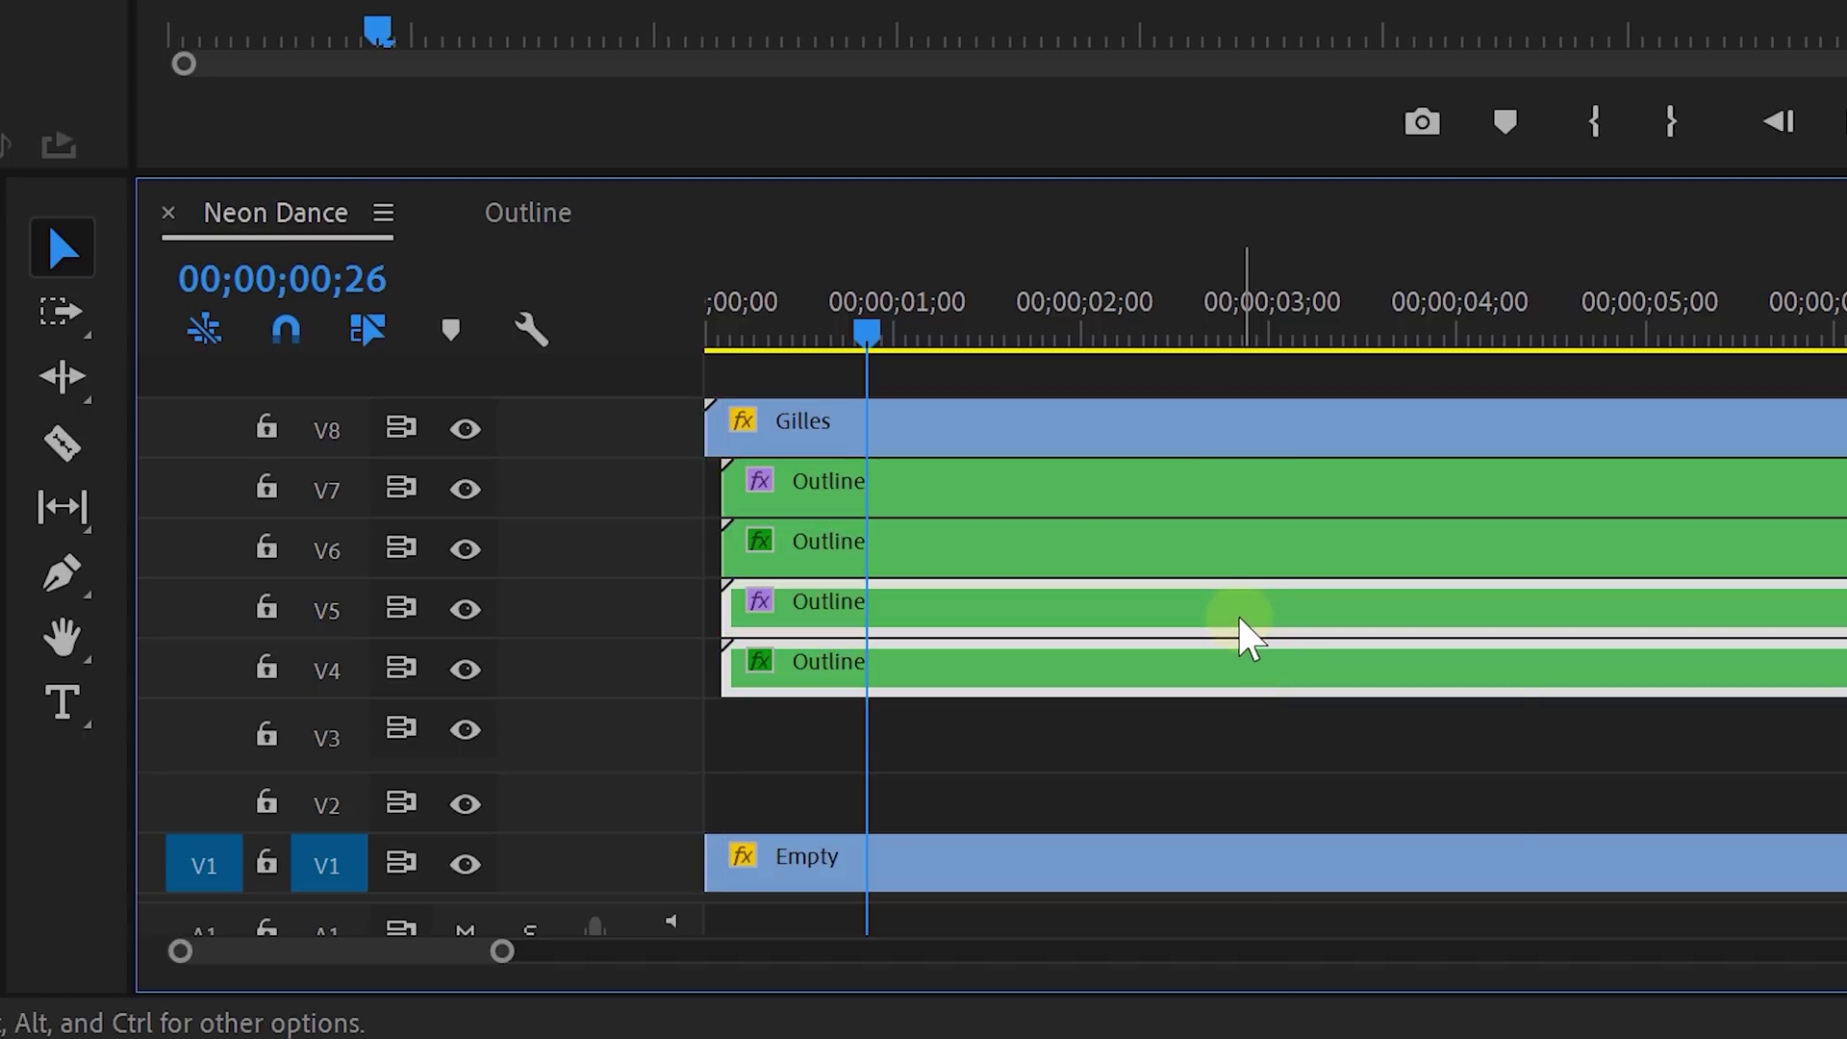
drag(1239, 618, 1249, 613)
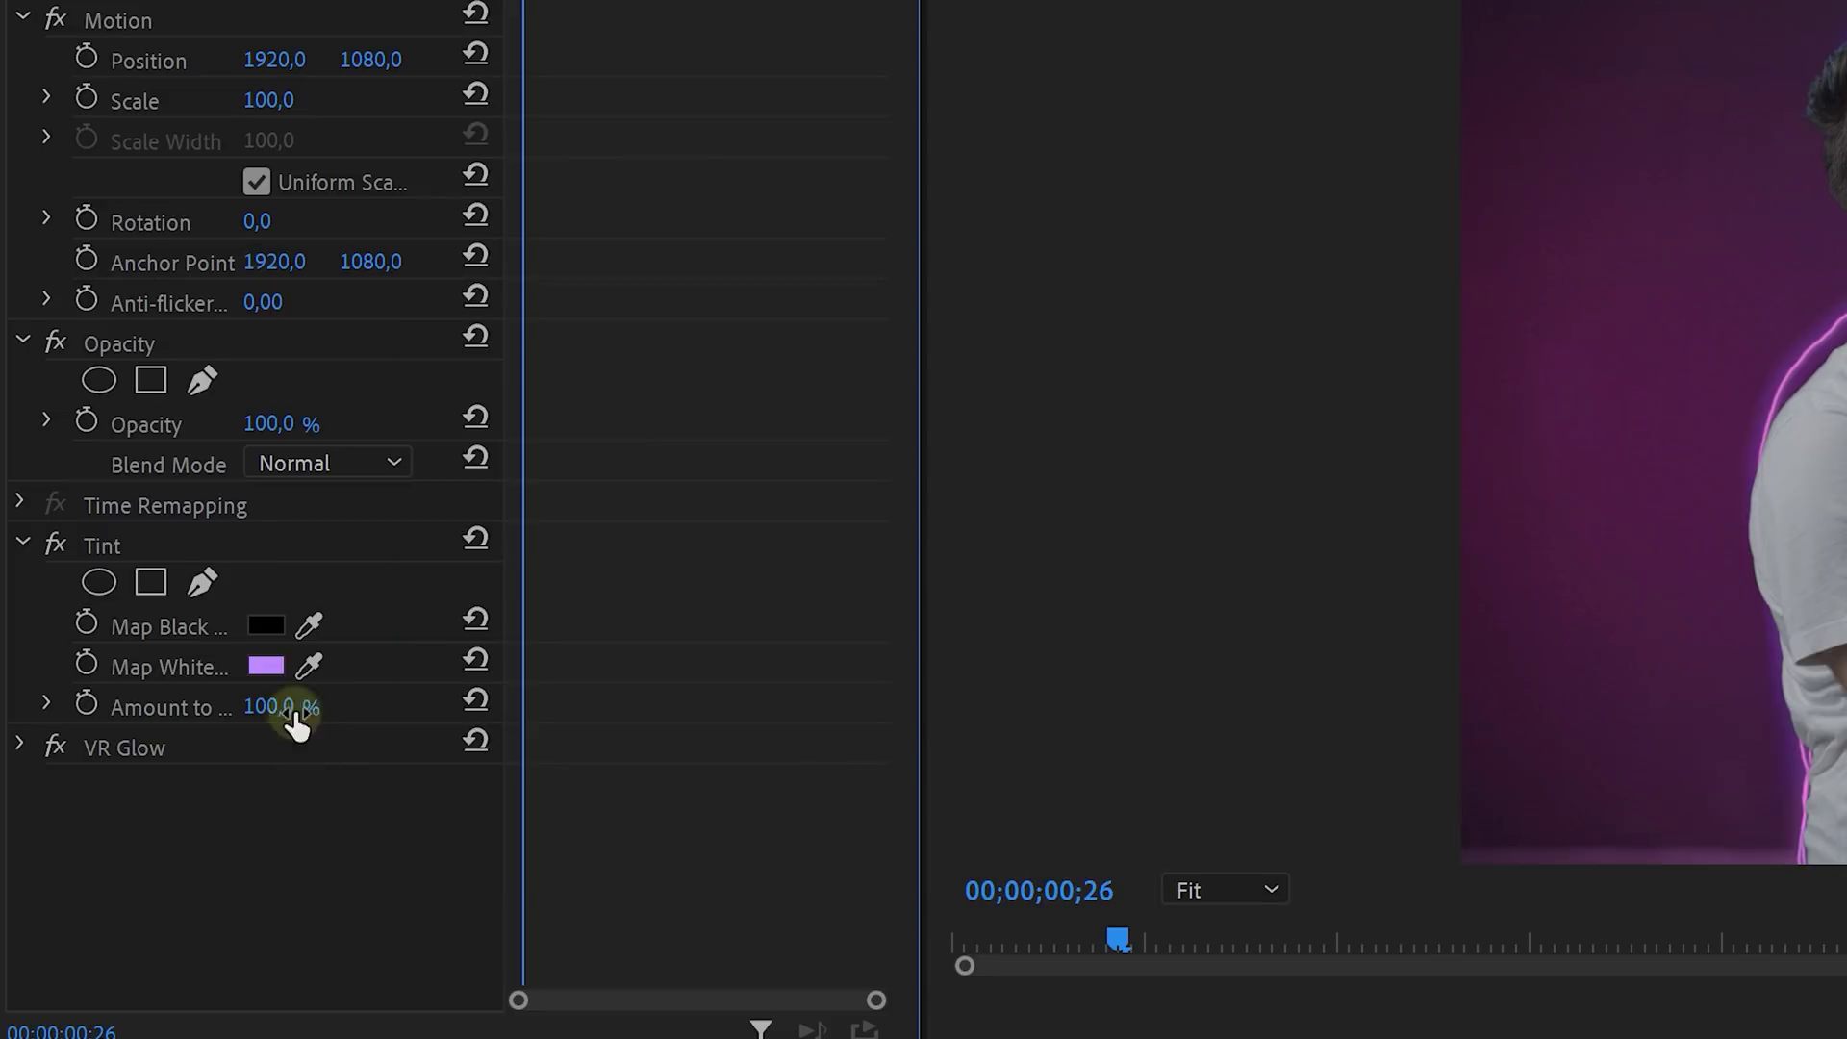
Step: Copy the V5/V4 Outline pair onto V3/V2 and shift it to start at frame 8
click(266, 665)
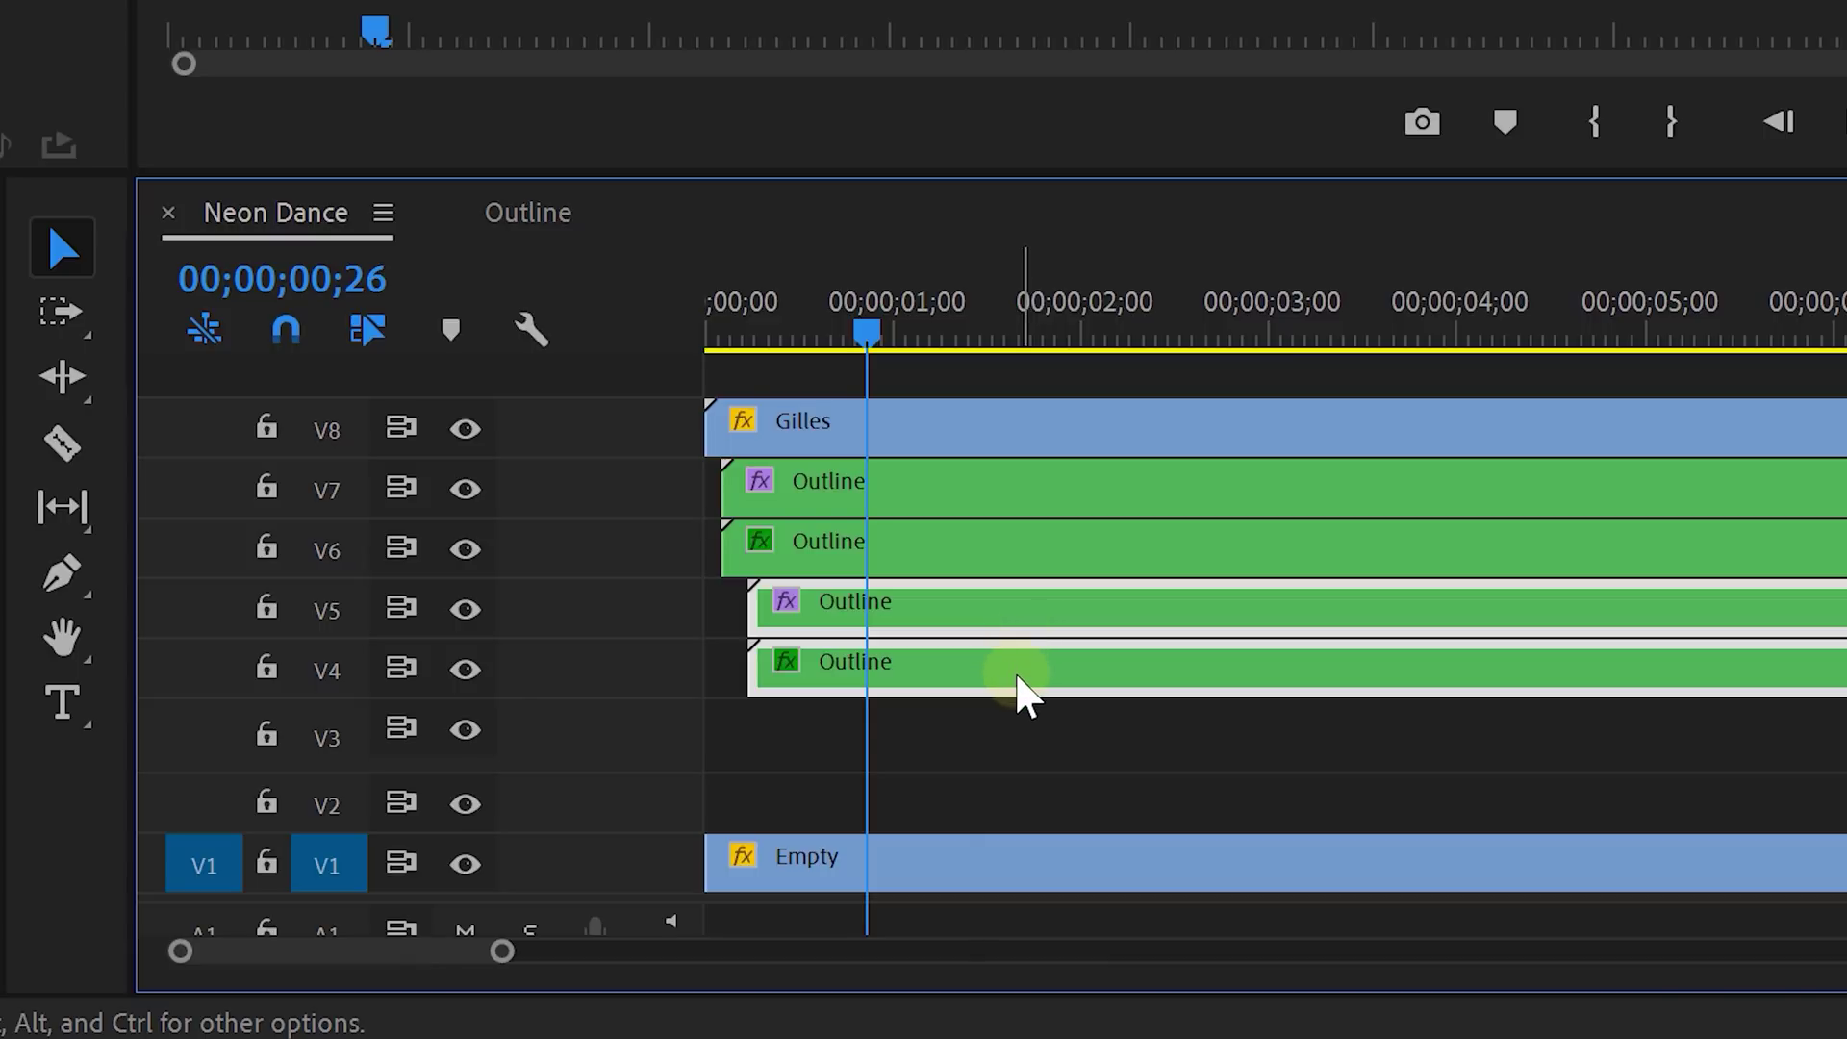
drag(1017, 674, 1018, 794)
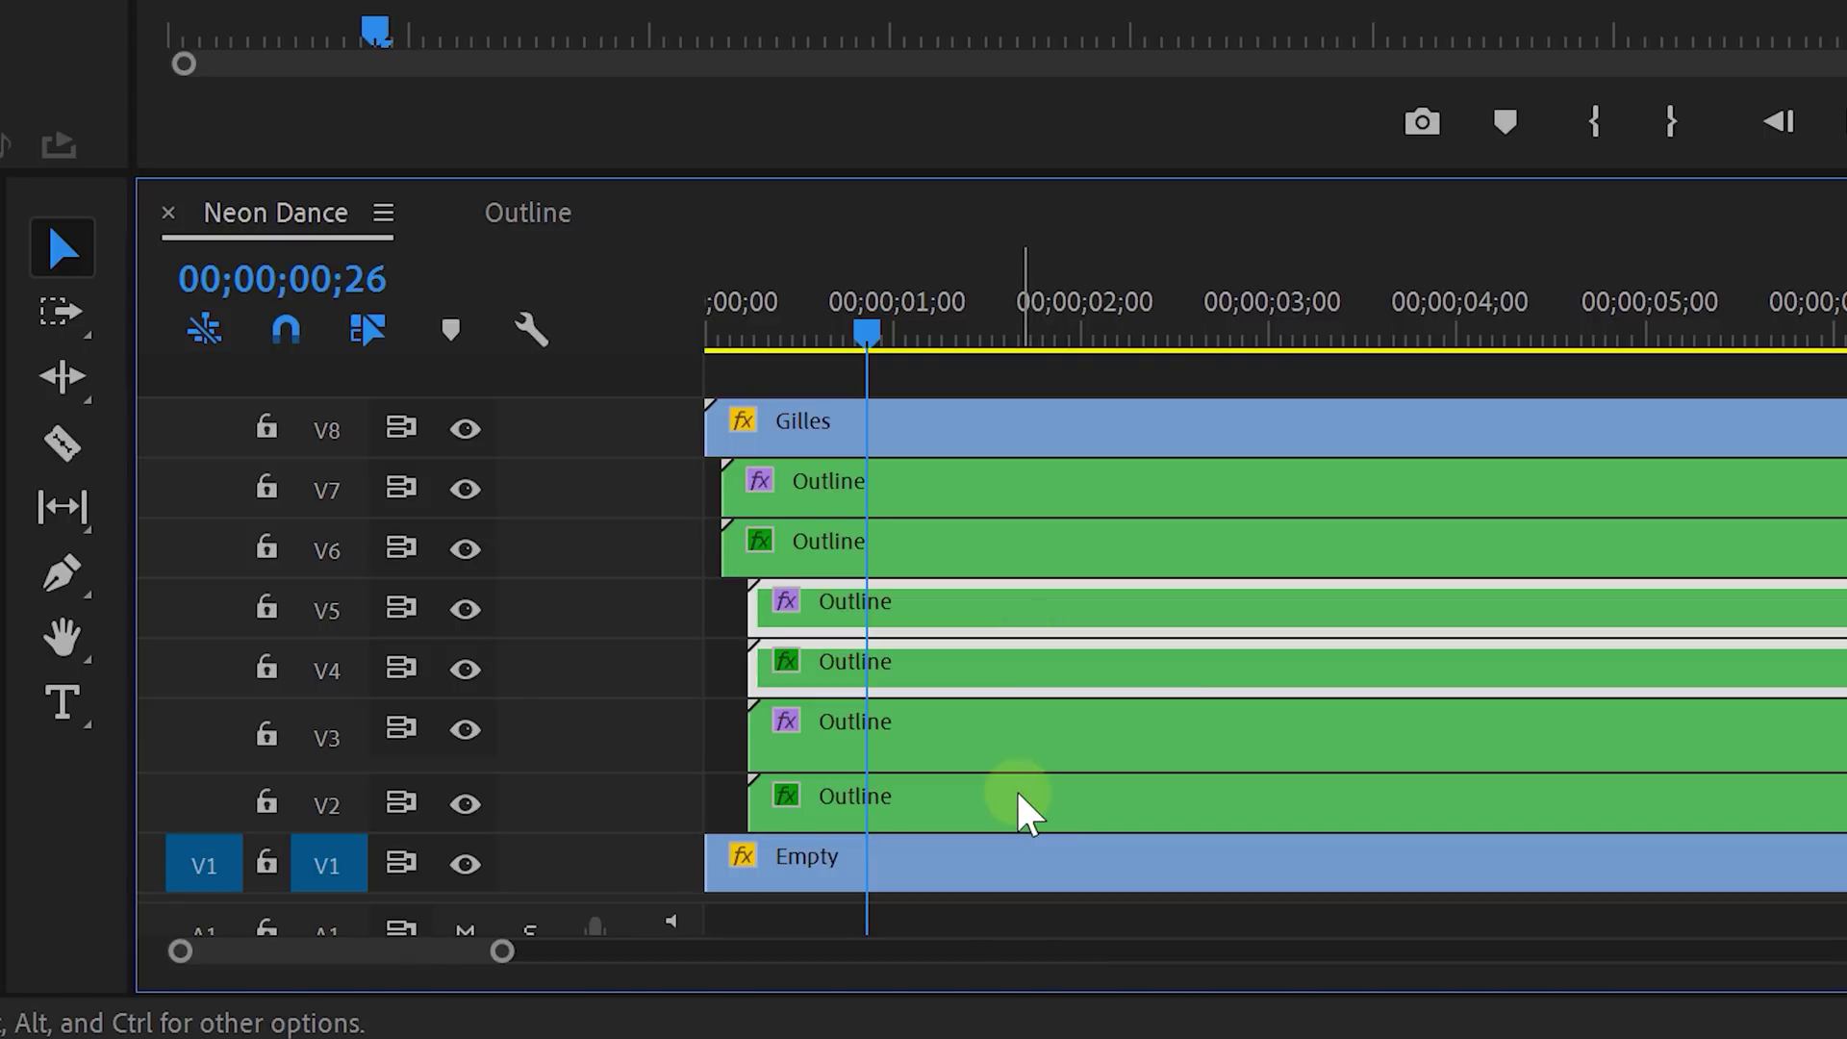
key(alt+Right)
key(alt+Right)
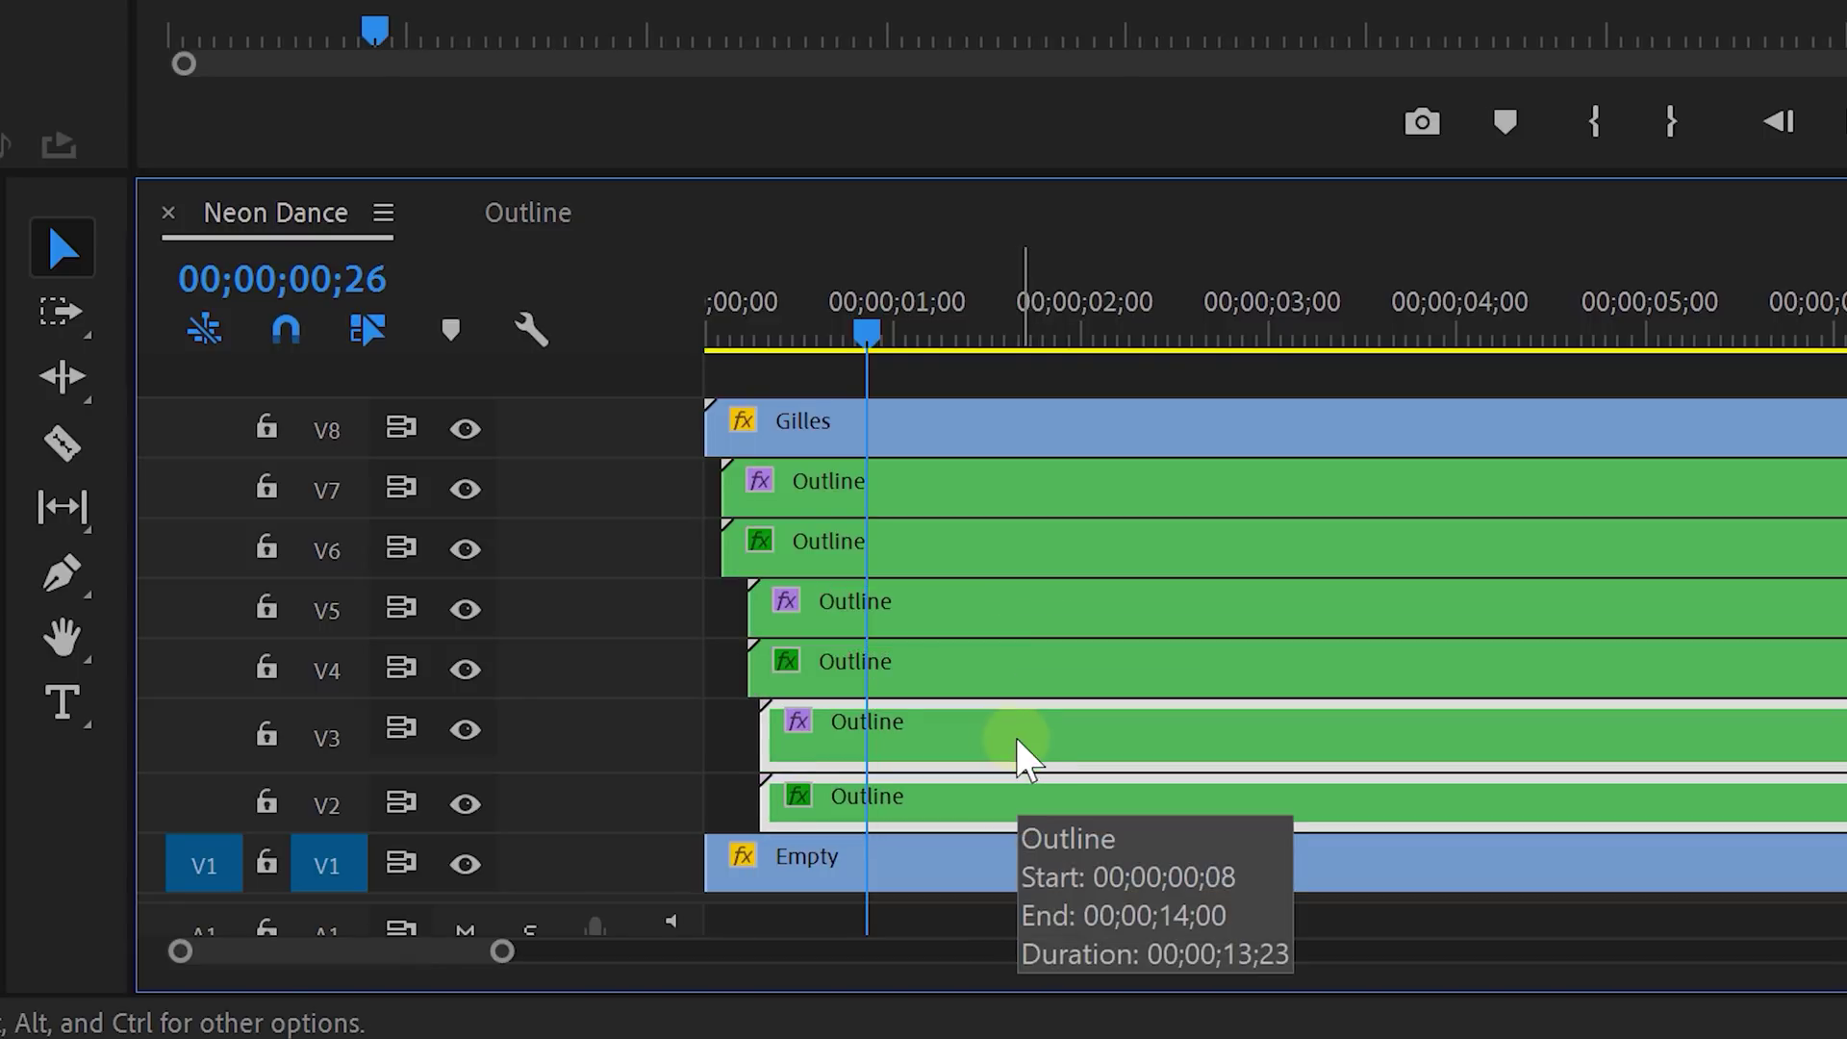